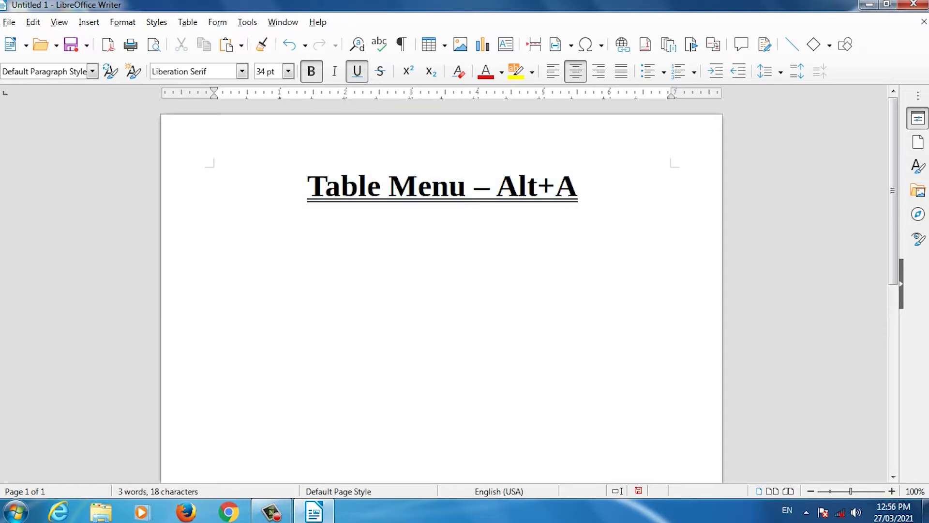
Examine the commands offered in the Table menu, from inserting tables through to table properties.
key(alt+a)
key(Down)
key(Down)
key(Down)
key(Down)
key(Down)
key(Down)
key(Down)
key(Down)
key(Down)
key(Down)
key(Down)
key(Down)
key(Down)
key(Down)
key(Down)
key(Down)
key(Down)
key(Up)
key(Up)
key(Up)
key(Up)
key(Up)
key(Up)
key(Up)
key(Up)
key(Up)
key(Up)
key(Up)
key(Up)
key(Up)
key(Up)
key(Up)
key(Up)
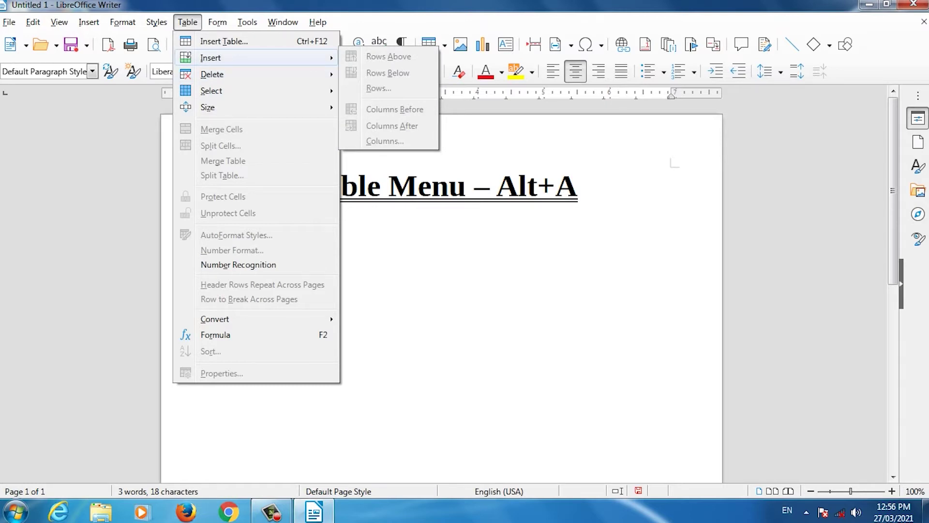
key(Up)
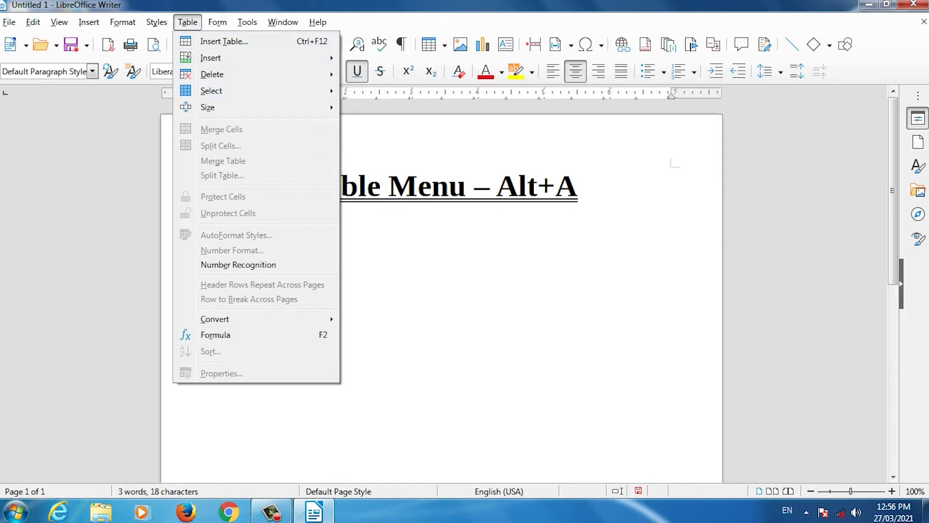
key(Escape)
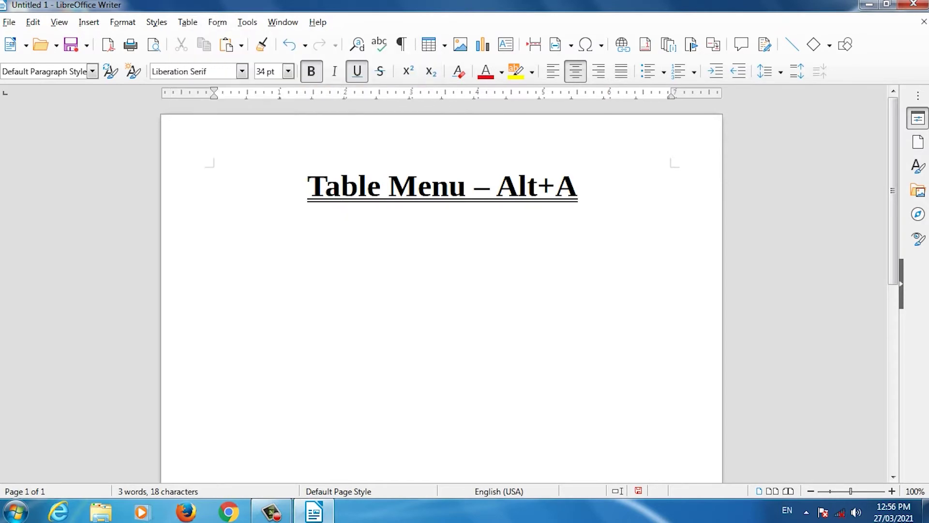
Insert a table with 5 columns and 6 rows below the heading, using the Default Table Style.
key(ctrl+F12)
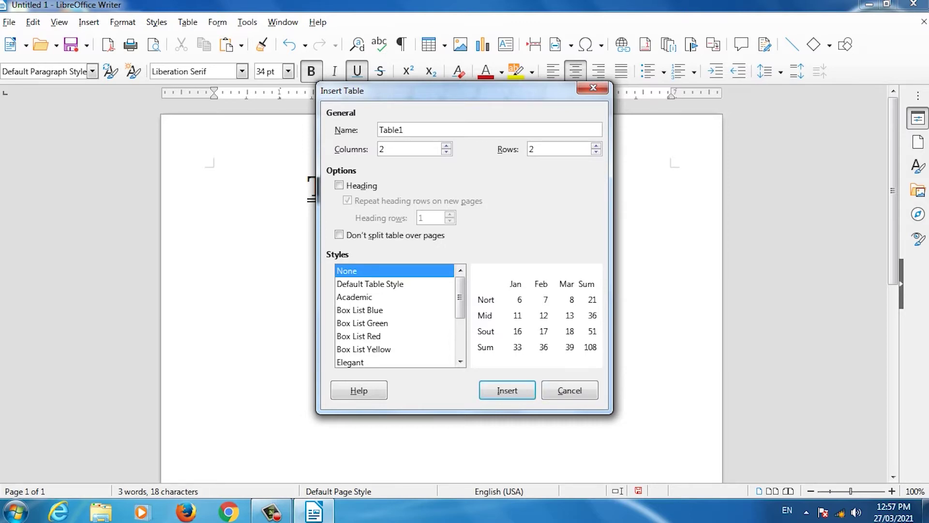
key(Up)
key(Up)
key(Up)
key(Tab)
key(Up)
key(Up)
key(Up)
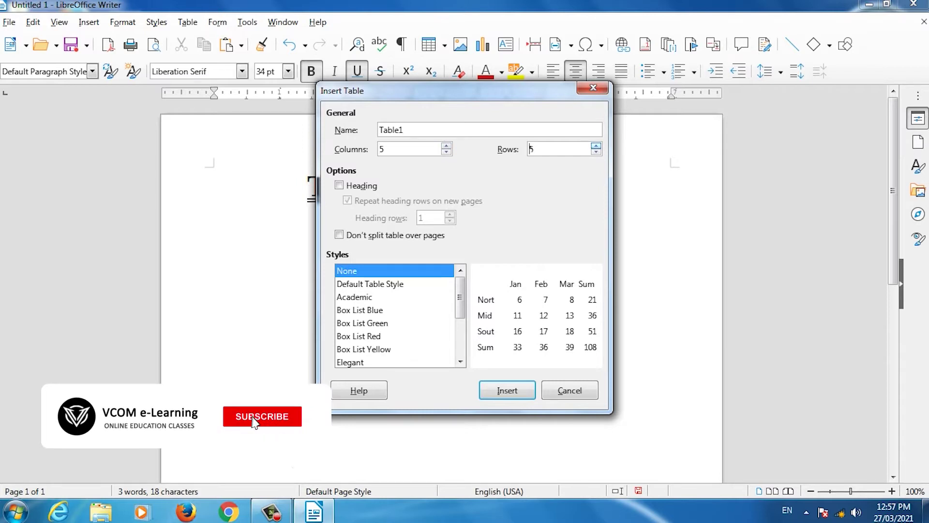
key(Up)
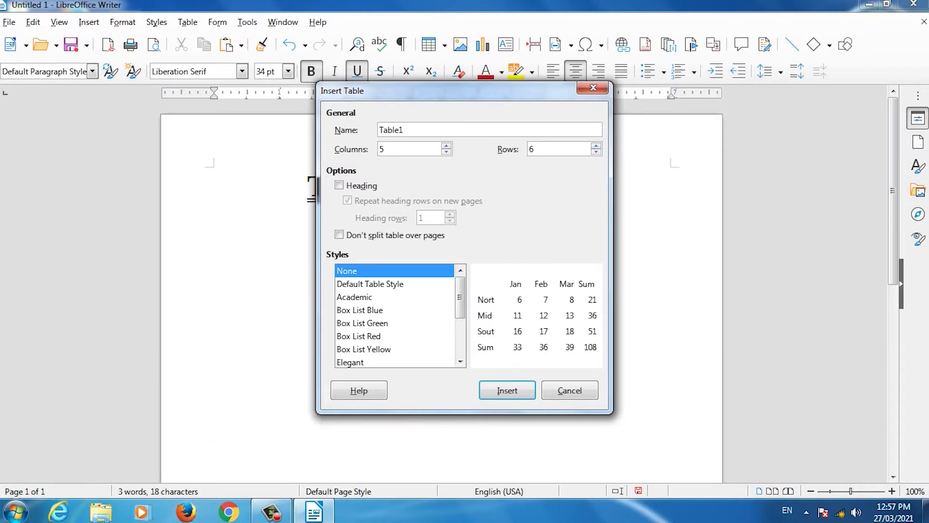
click(370, 284)
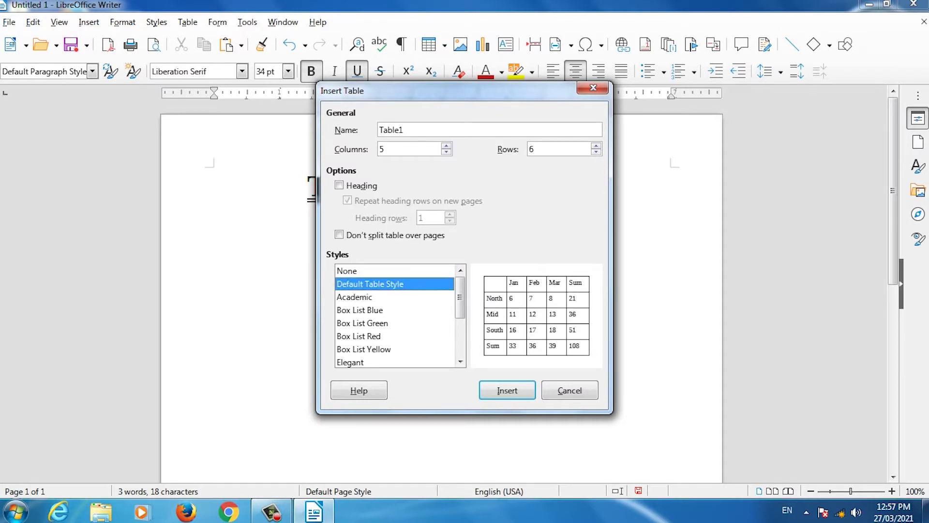
click(507, 390)
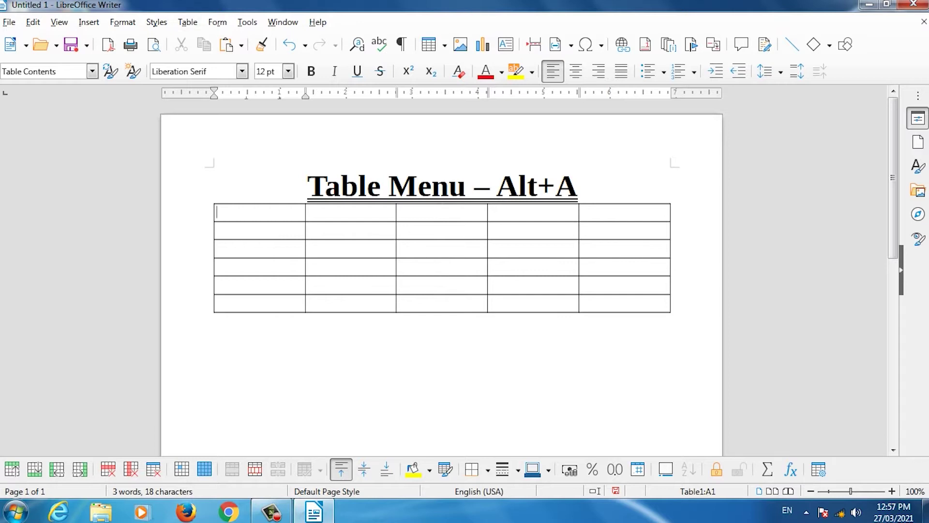
key(alt+a)
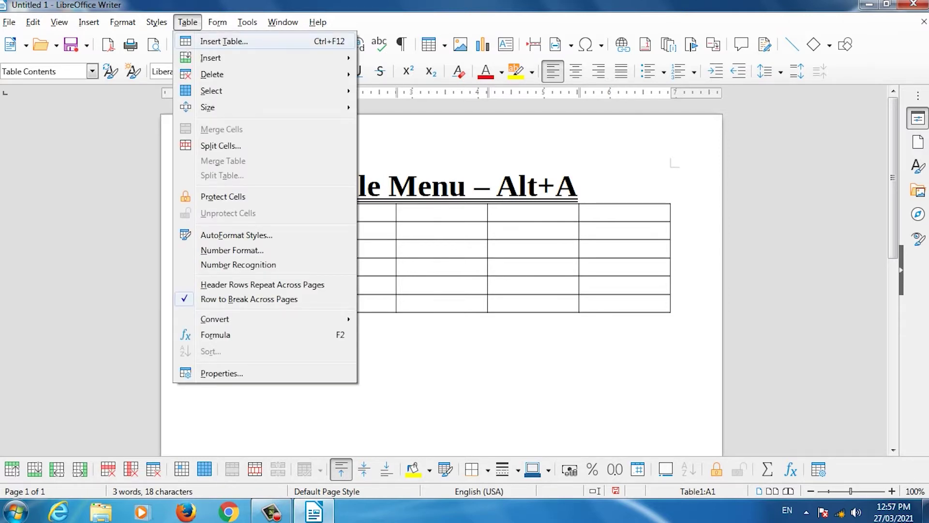
key(Down)
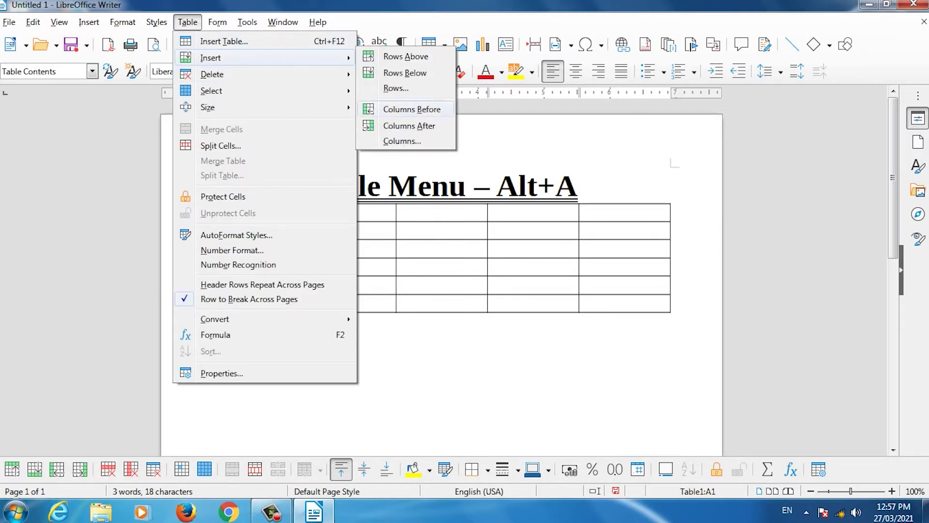
key(alt)
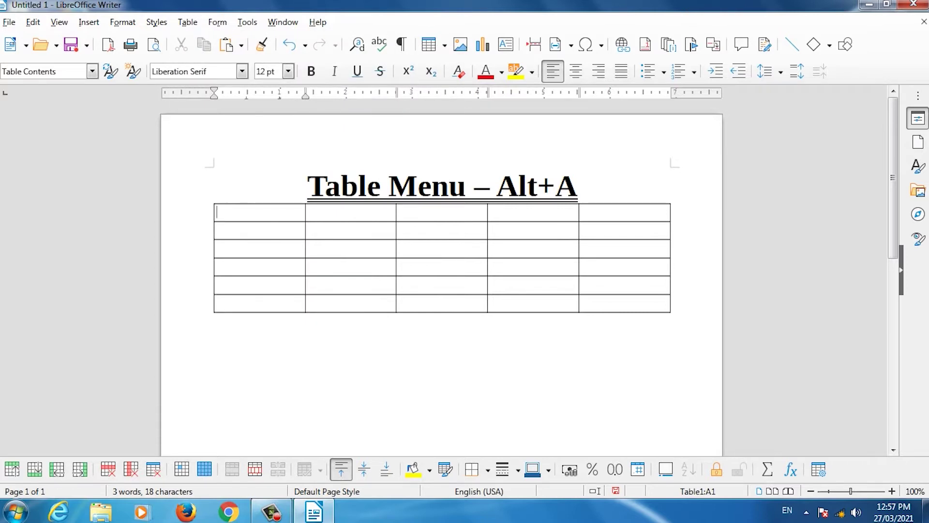
Fill the table's first row with the headers s/n, NAME, FATHER NAME, CLASS and MARK.
text(s)
key(Tab)
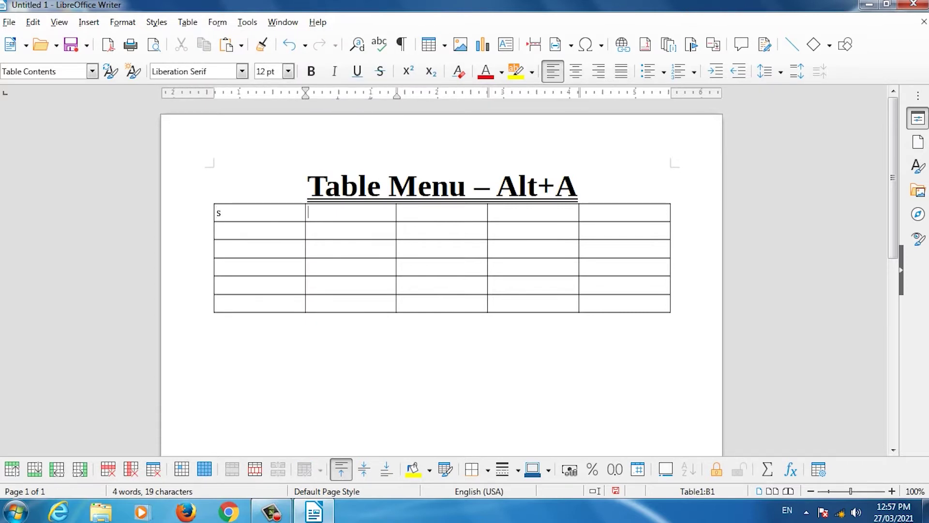
key(shift+Tab)
text(/)
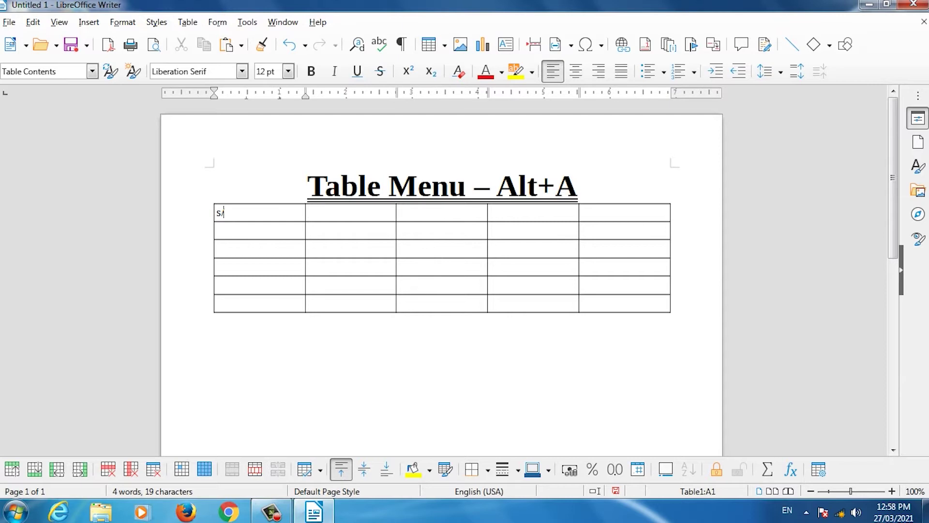
text(n)
key(Tab)
text(NAME)
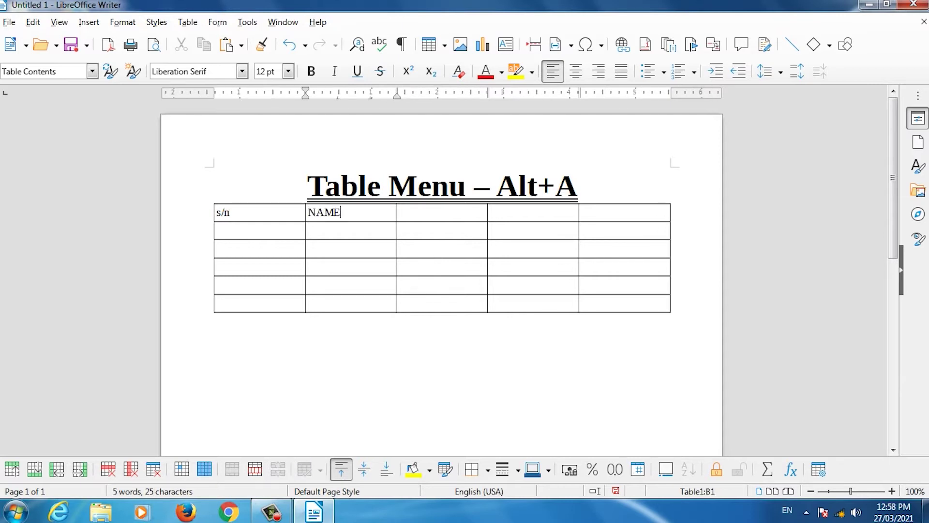
key(Tab)
text(FAT)
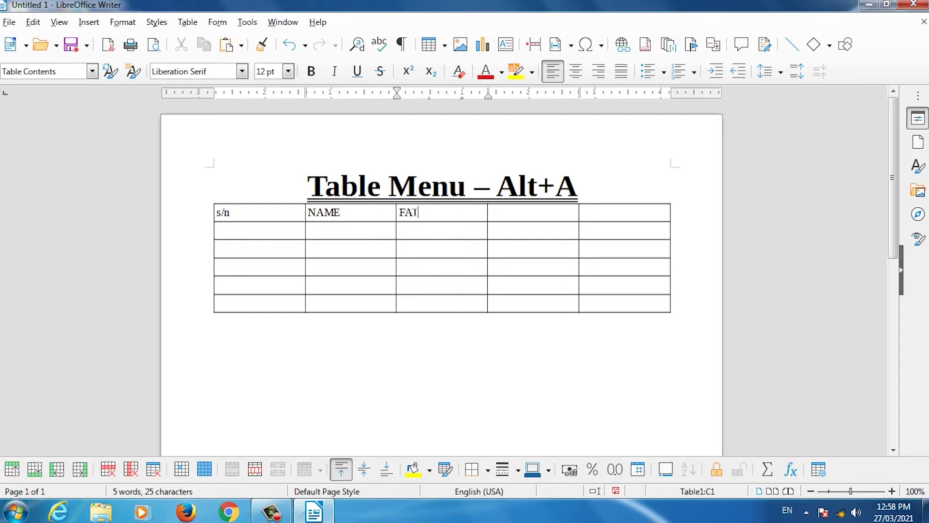
text(HER NAME)
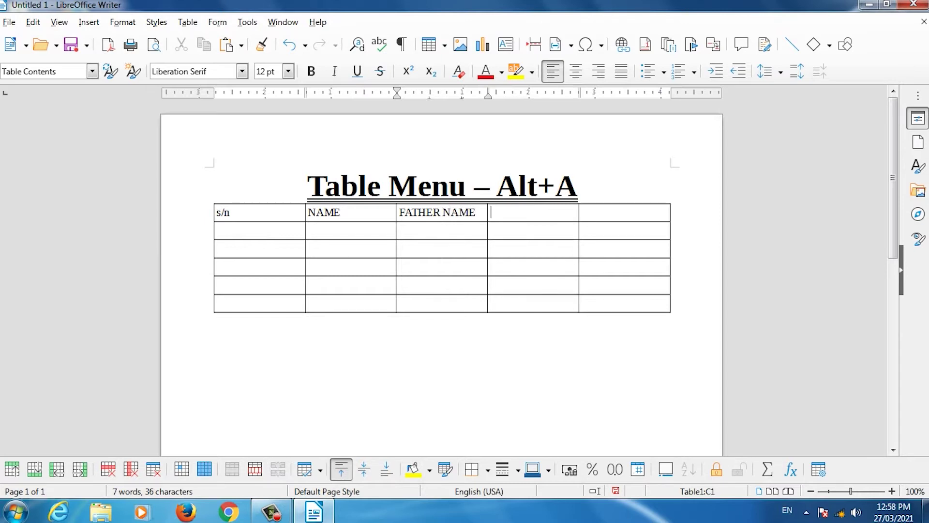
text(CLASS)
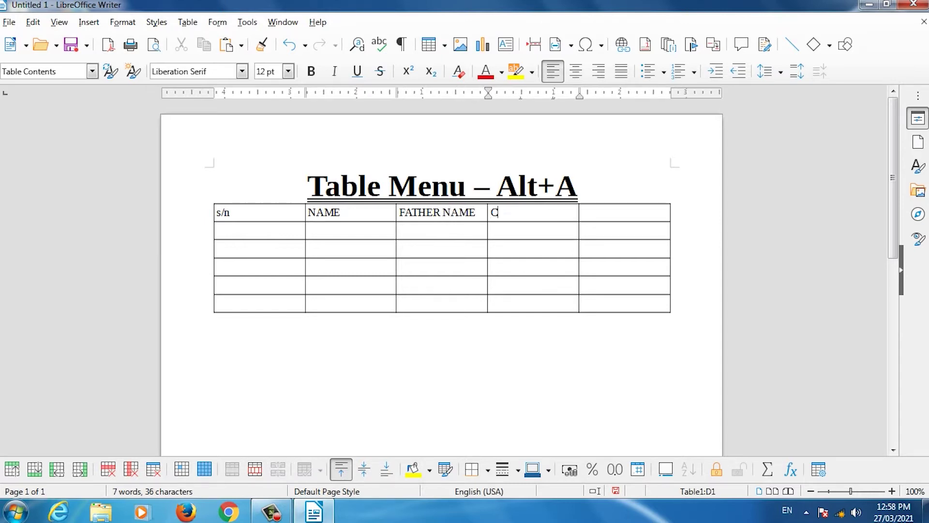
key(Tab)
text(MARK)
key(Down)
key(Left)
key(Left)
key(Left)
key(Left)
key(Left)
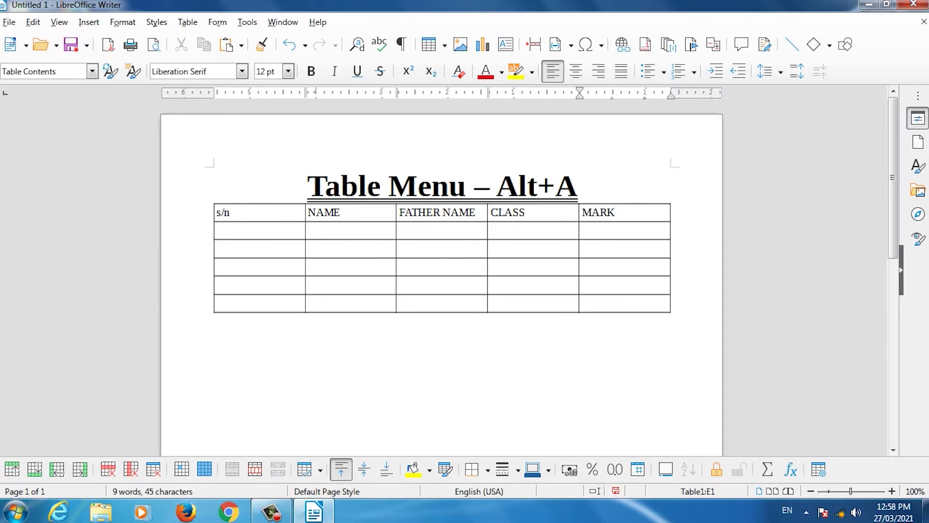
click(230, 213)
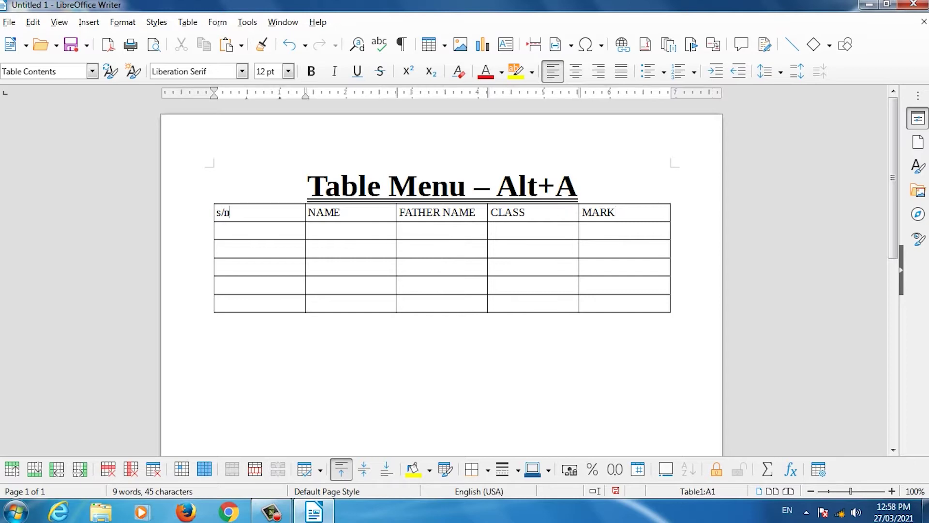
key(alt+a)
key(Down)
key(Right)
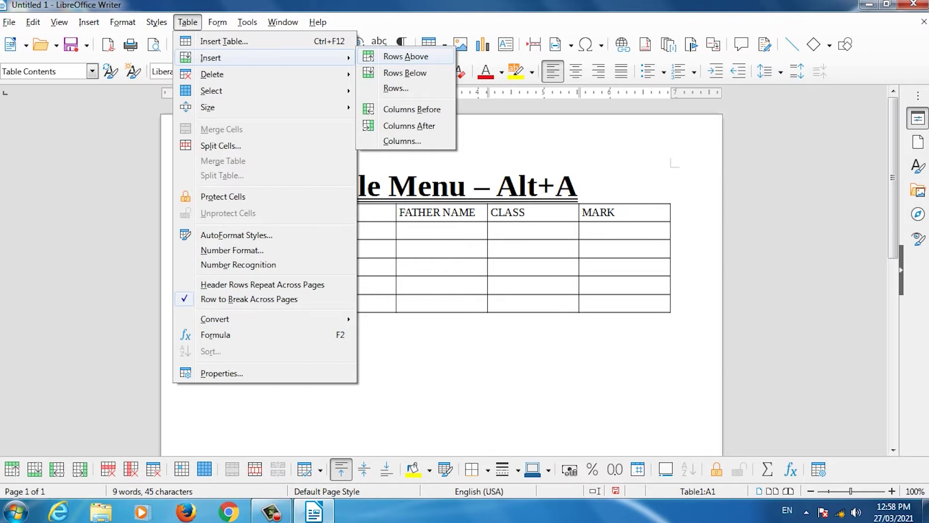
key(Down)
key(Escape)
key(Escape)
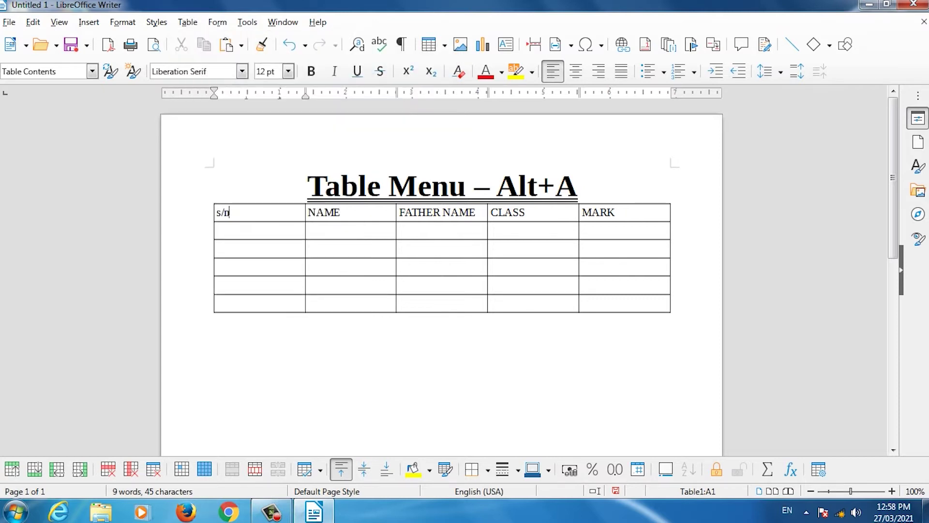
Number the rows under the s/n header from 1 to 5.
key(Down)
text(1)
key(Down)
text(2)
key(Down)
text(3)
key(Down)
text(4)
key(Down)
text(5)
key(Down)
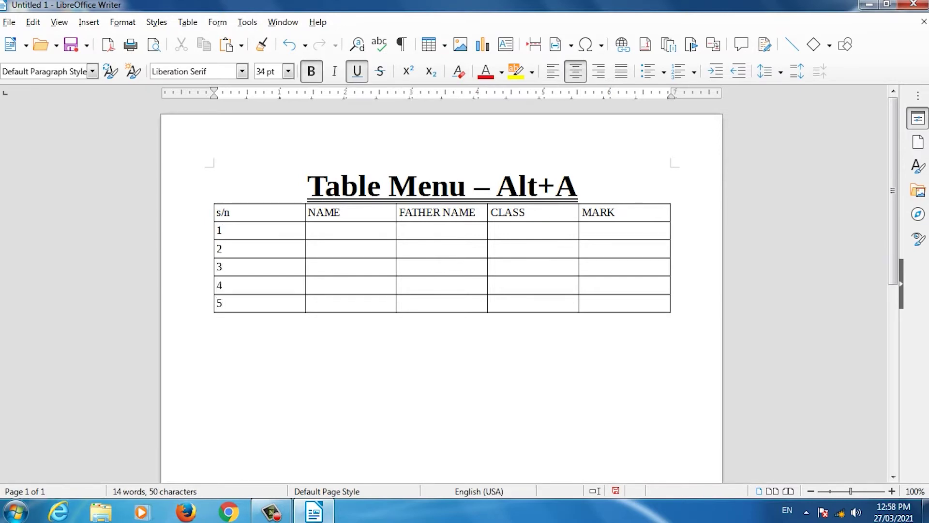
Insert a row below the last table row and enter 6 in its s/n cell.
click(222, 230)
click(222, 303)
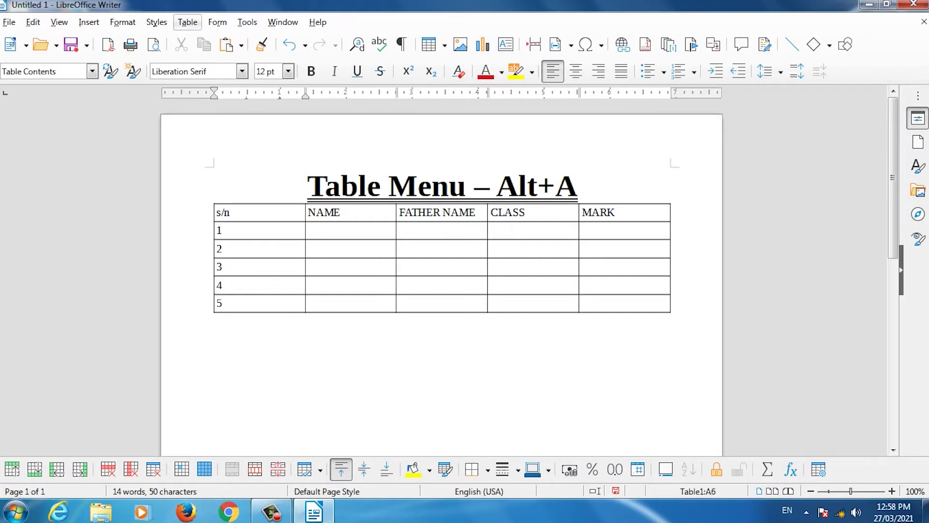
key(alt+a)
key(Up)
key(Right)
key(Down)
key(Return)
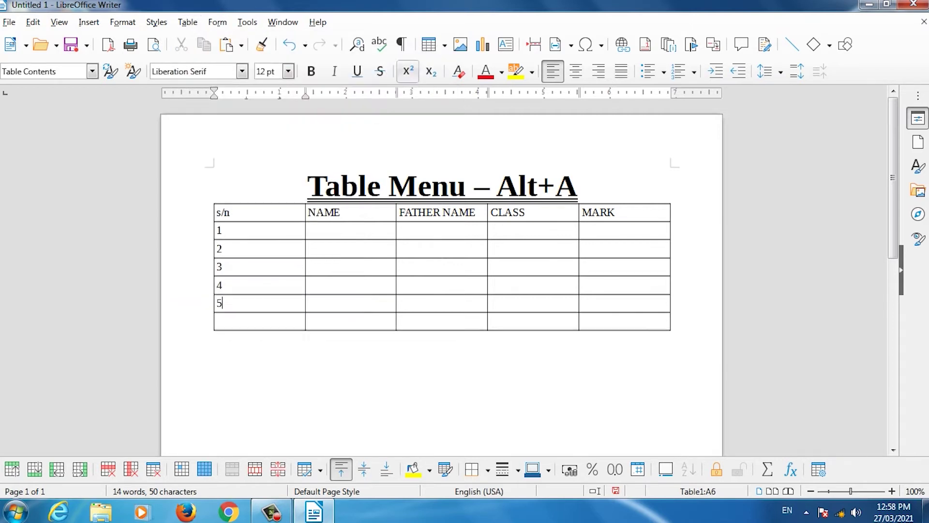
text(6)
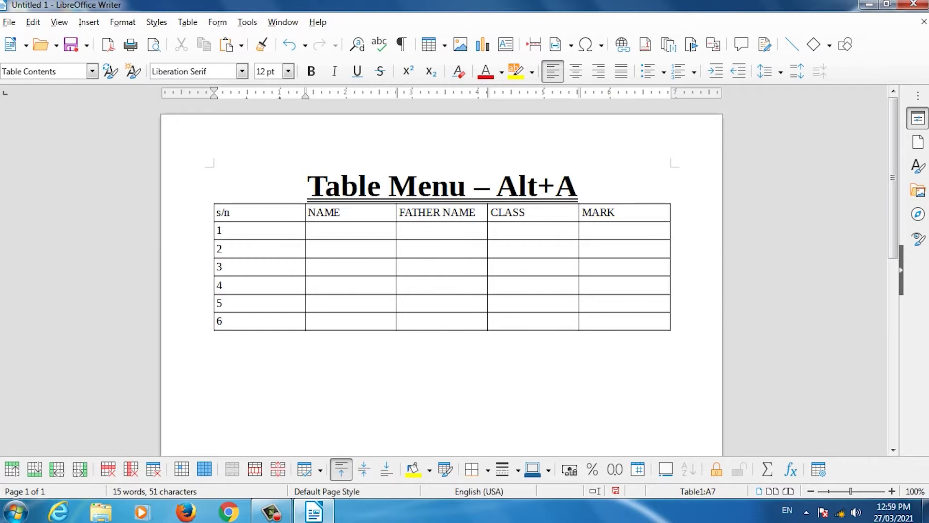
Insert a blank column after the s/n column and dismiss the Windows color scheme prompt.
click(223, 231)
key(alt+a)
key(Up)
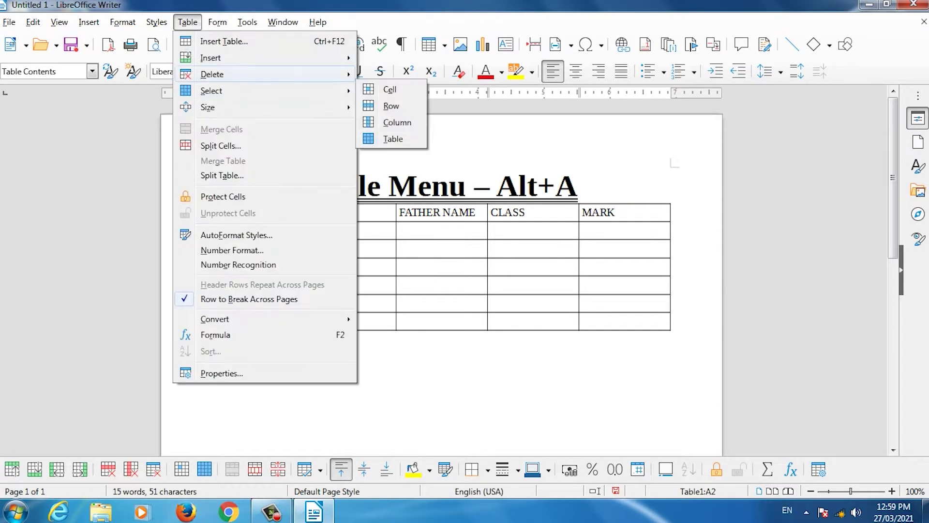
key(Up)
key(Right)
key(Down)
key(Down)
key(Down)
key(Down)
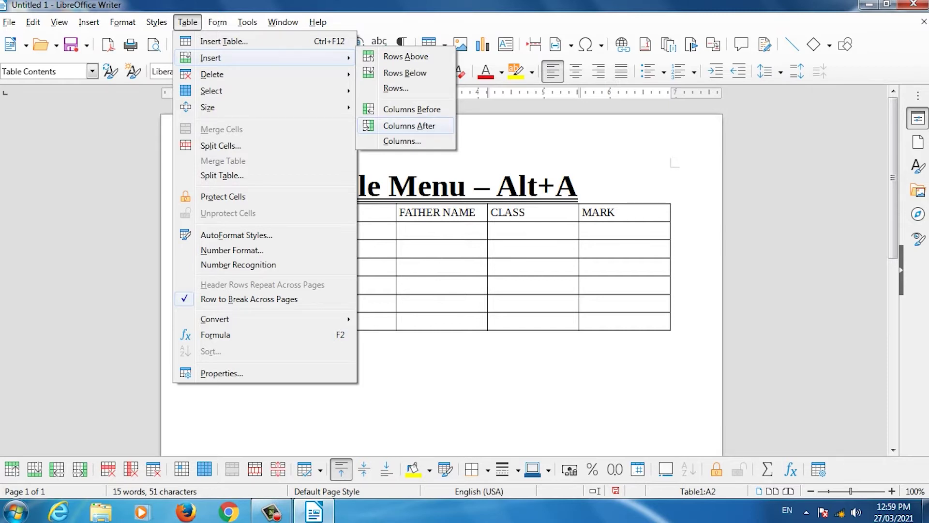
key(Return)
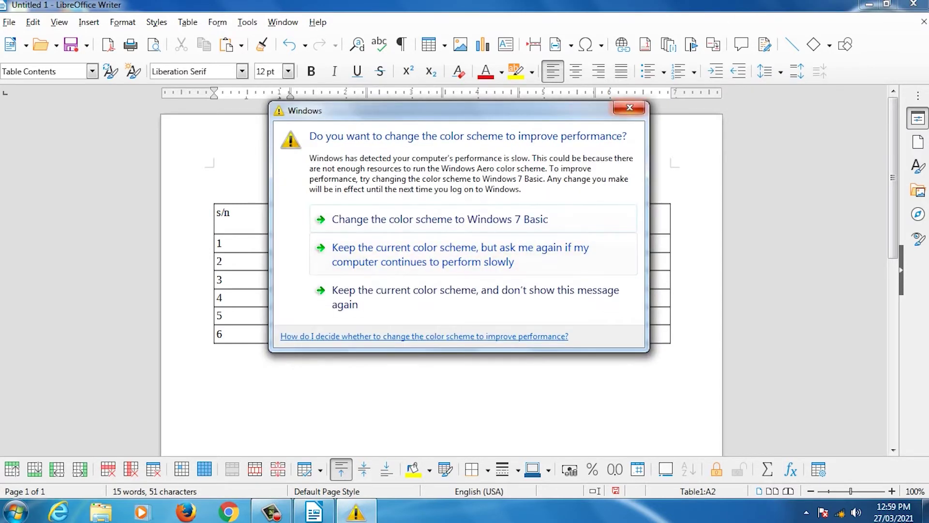
click(630, 108)
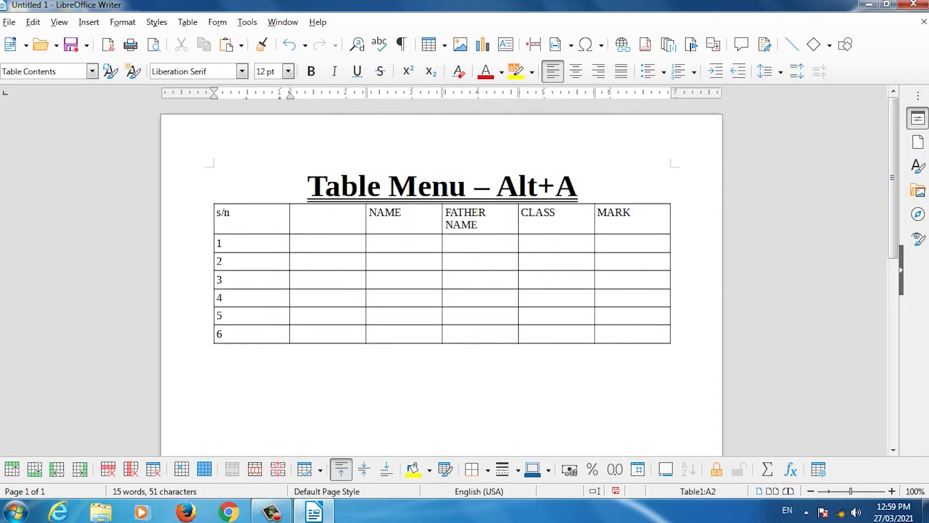
Try to insert 100 columns after the CLASS column.
click(536, 334)
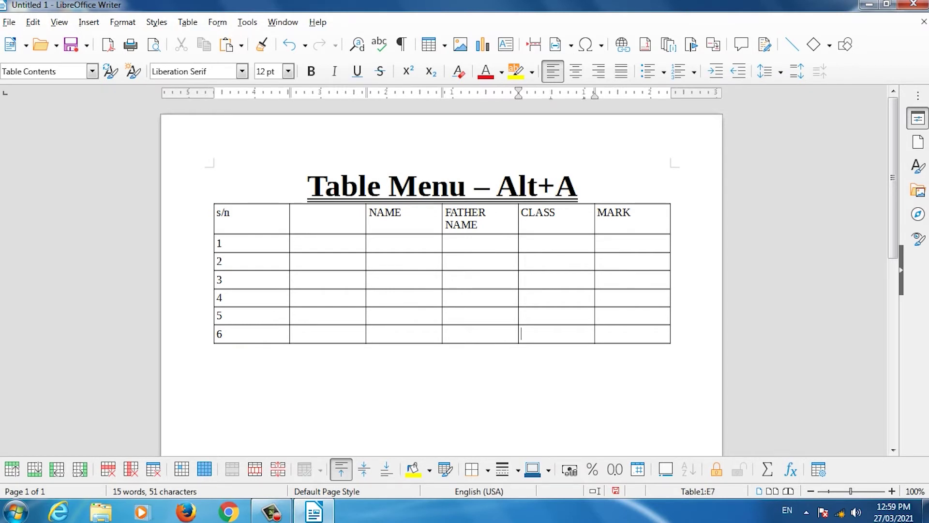
click(187, 22)
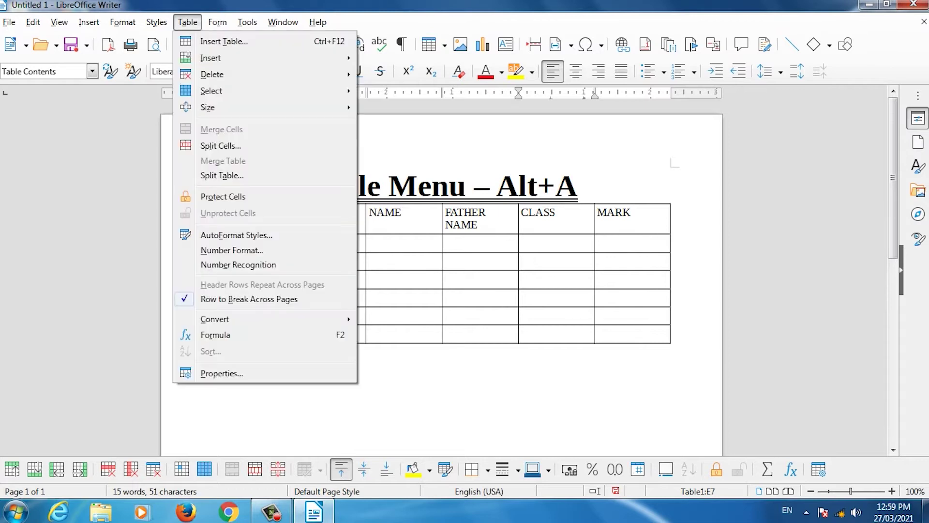
mouse_move(211, 58)
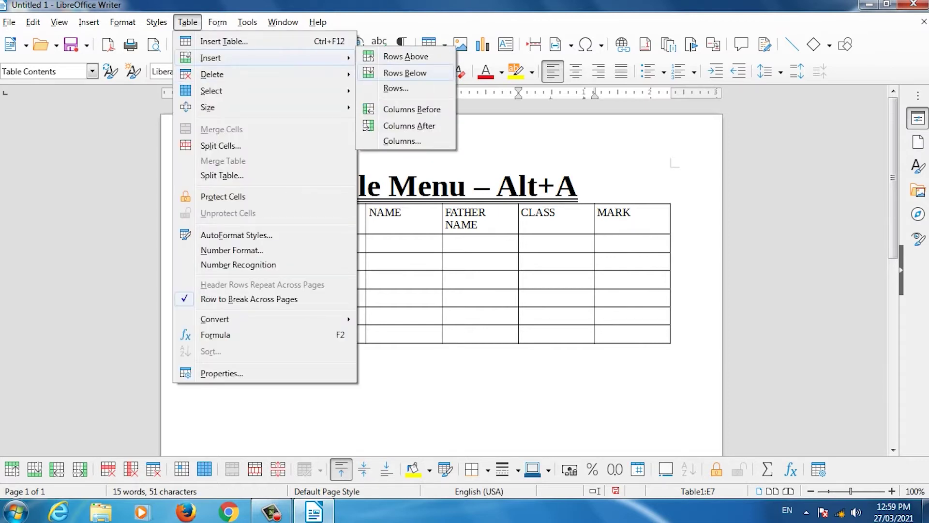
key(Return)
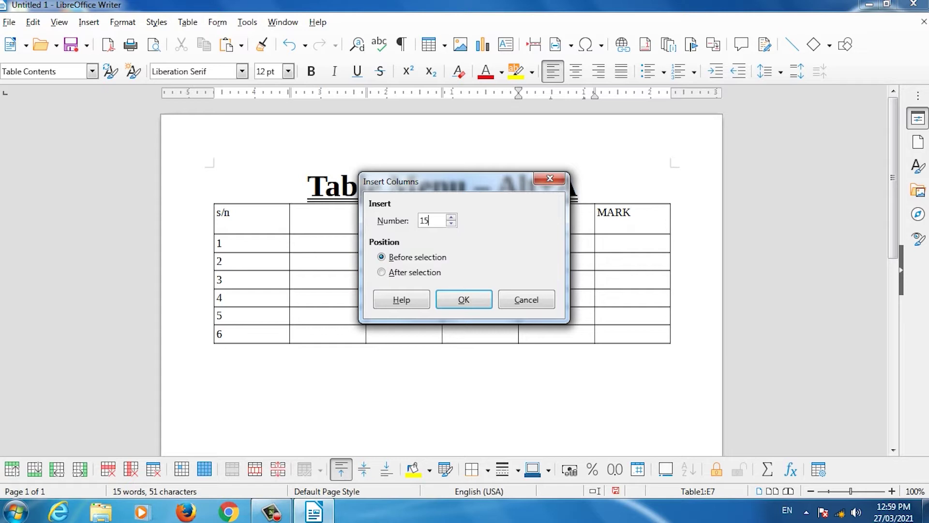
text(00)
key(alt+a)
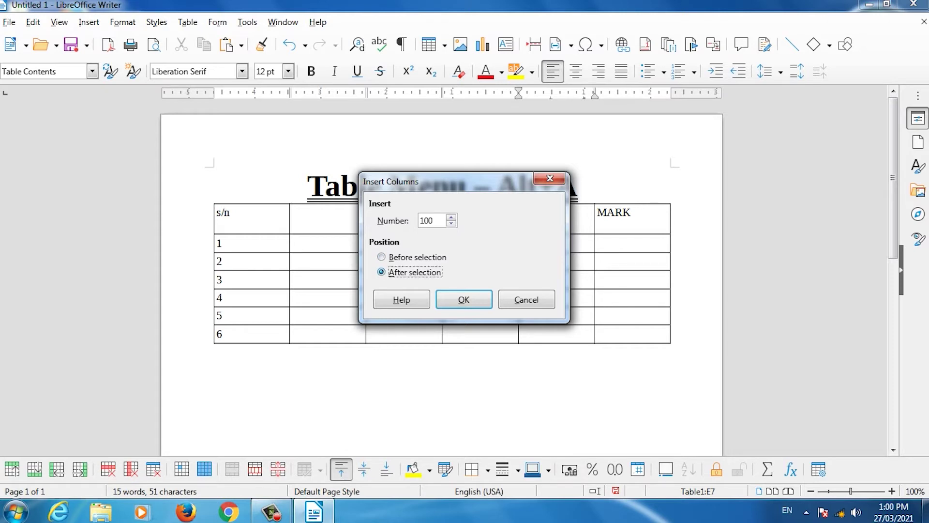
click(464, 299)
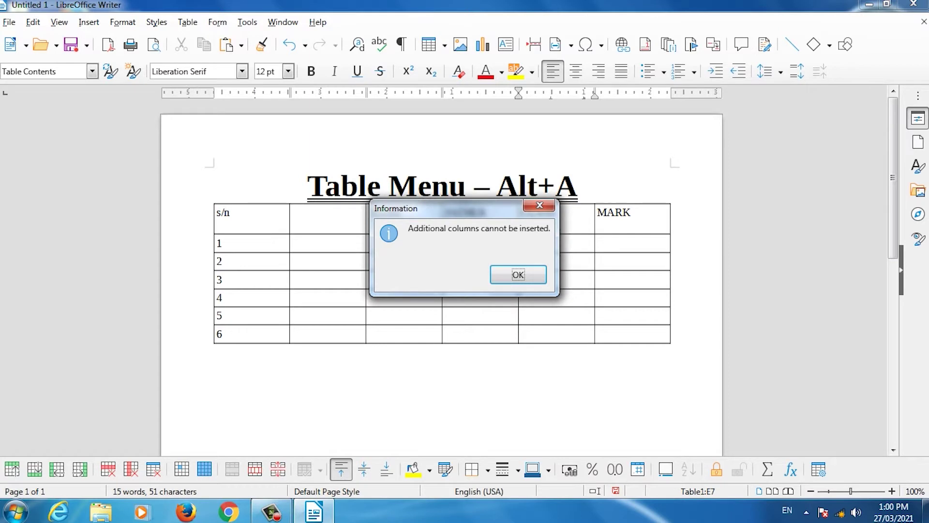
Dismiss the column insertion message and place the cursor in the MARK cell of row 6.
key(Return)
click(599, 334)
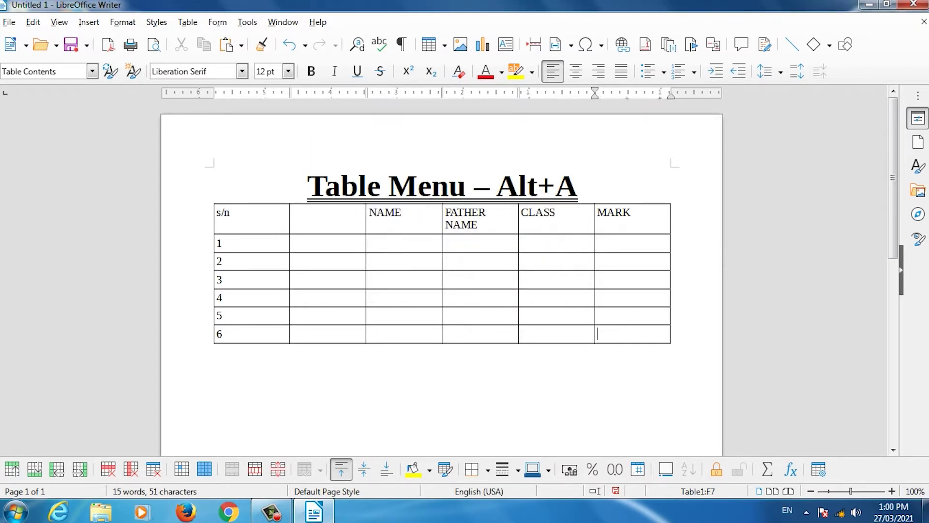
key(alt+a)
key(Down)
key(Down)
key(Down)
key(Down)
key(Up)
key(Up)
key(Up)
key(Right)
key(Up)
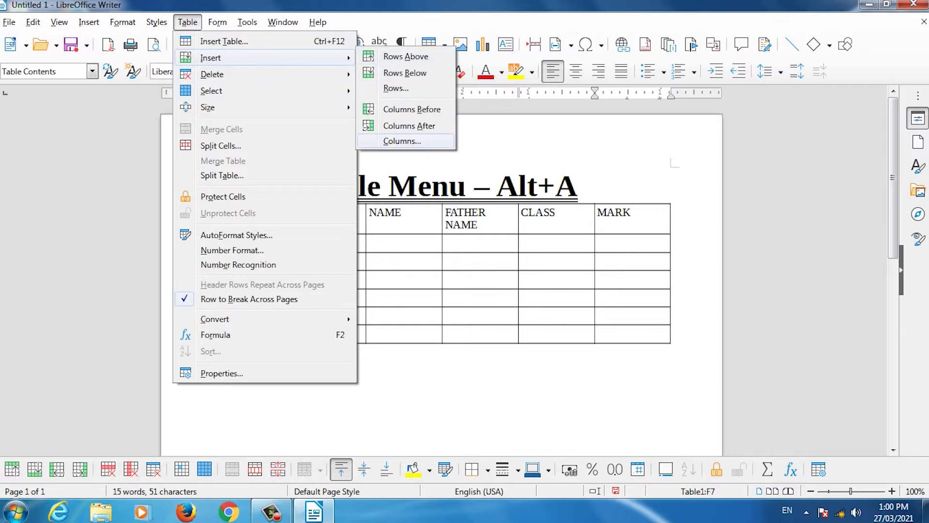
key(Return)
key(Escape)
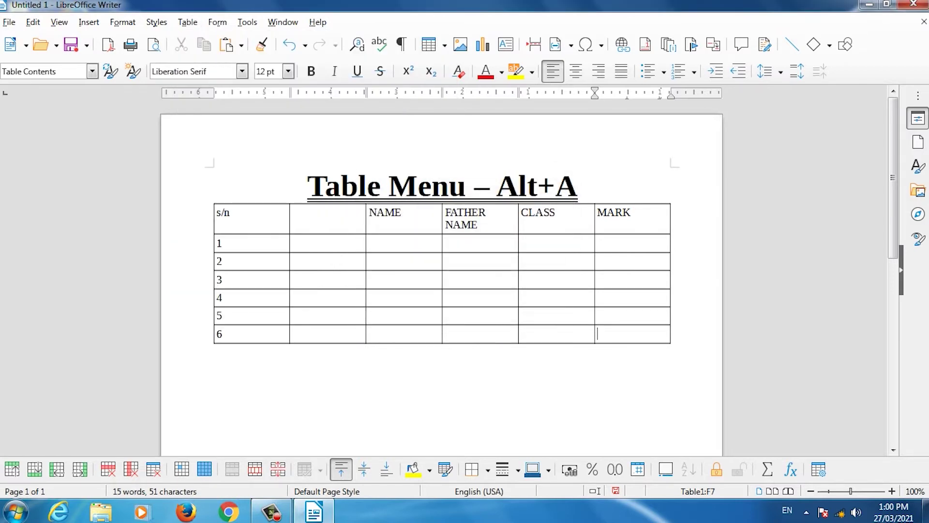
Insert 100 rows below the row numbered 6.
key(Down)
key(Up)
key(Up)
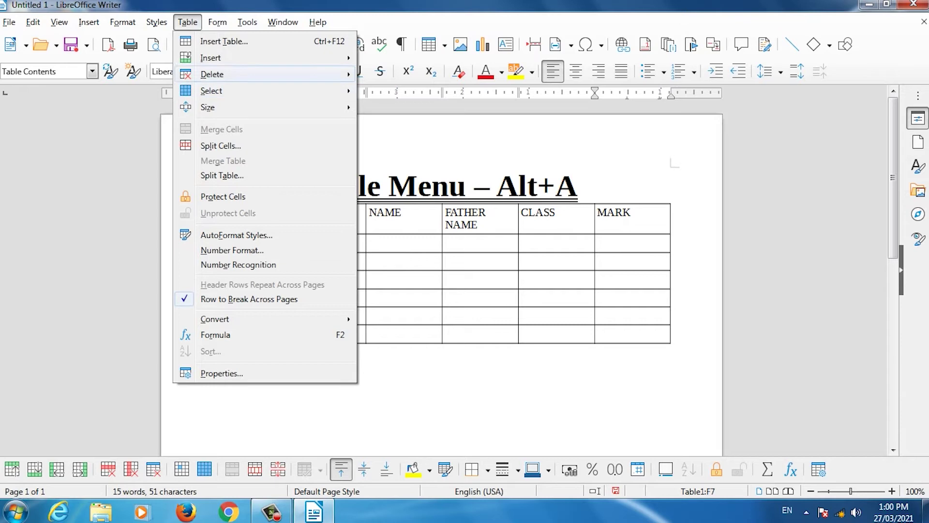
key(Up)
key(Right)
key(Down)
key(Down)
key(Return)
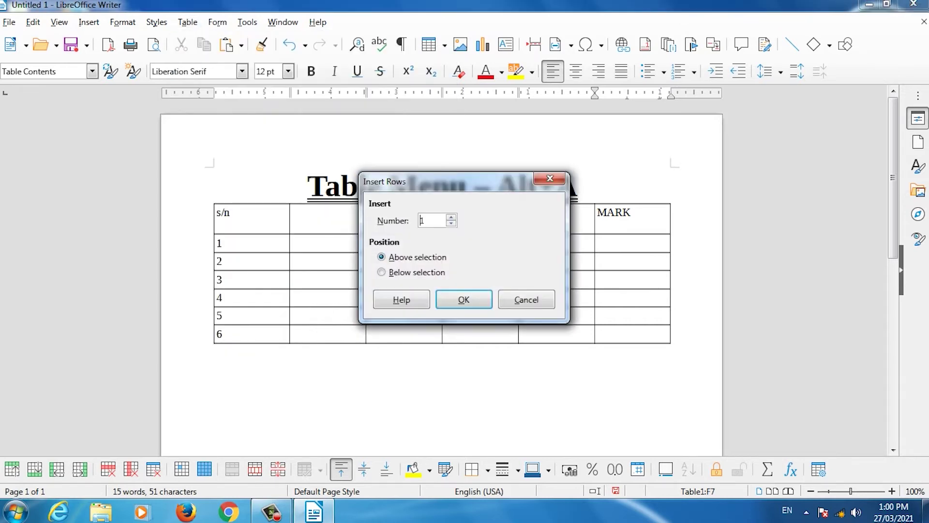
text(00)
key(alt+b)
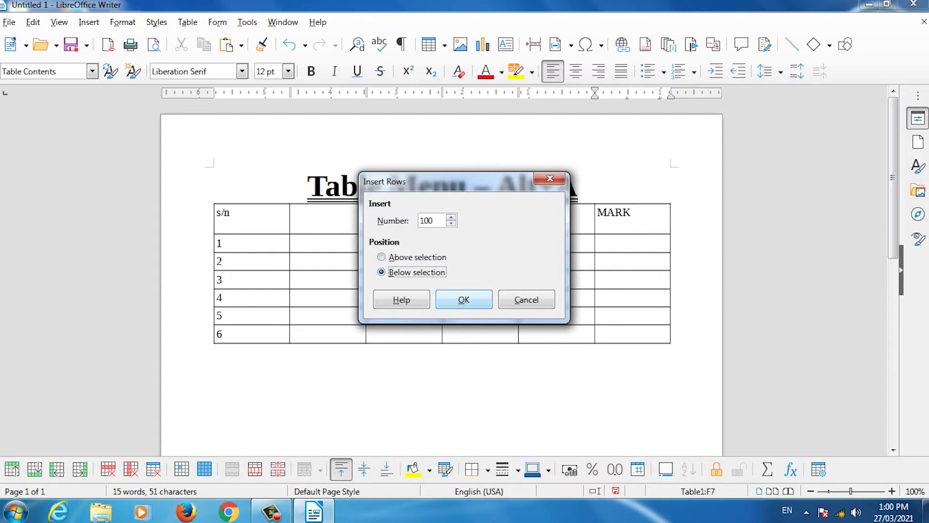
key(Return)
scroll(441, 278, down, 10)
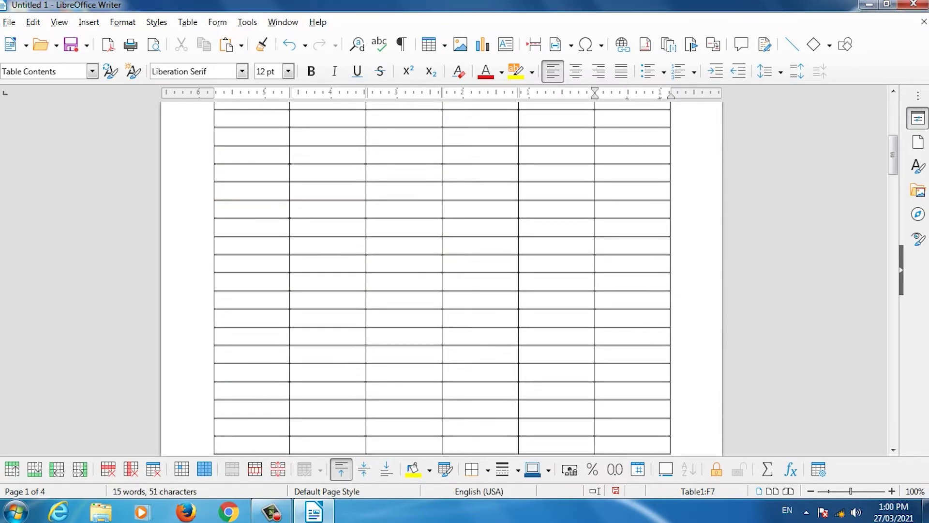
scroll(442, 279, down, 10)
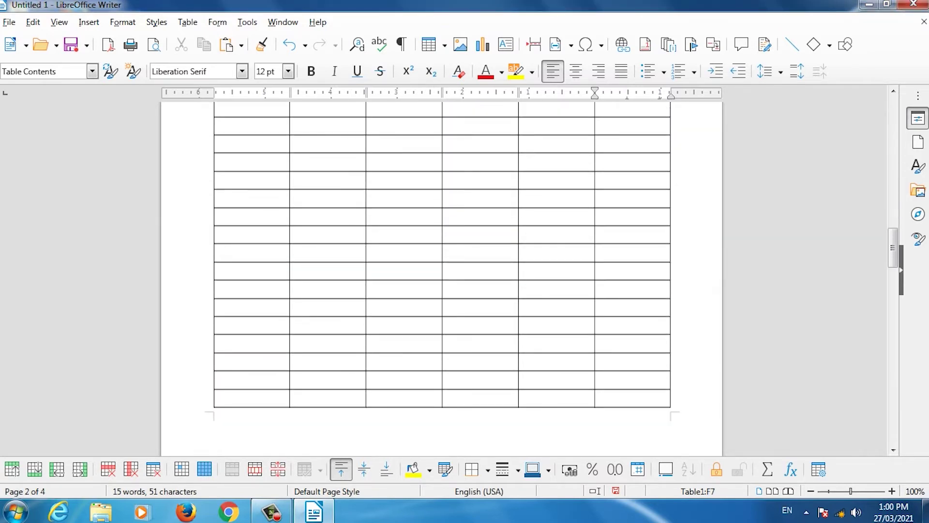
scroll(442, 278, down, 10)
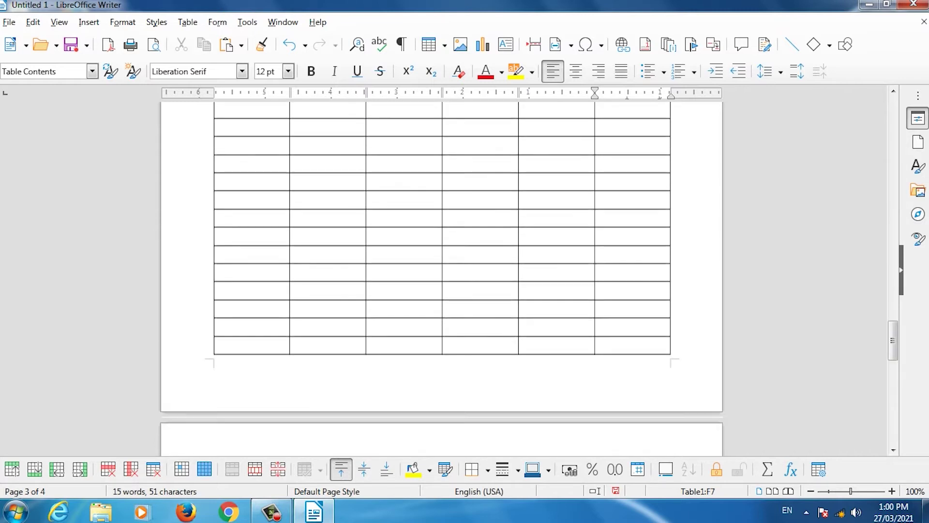
scroll(442, 278, up, 10)
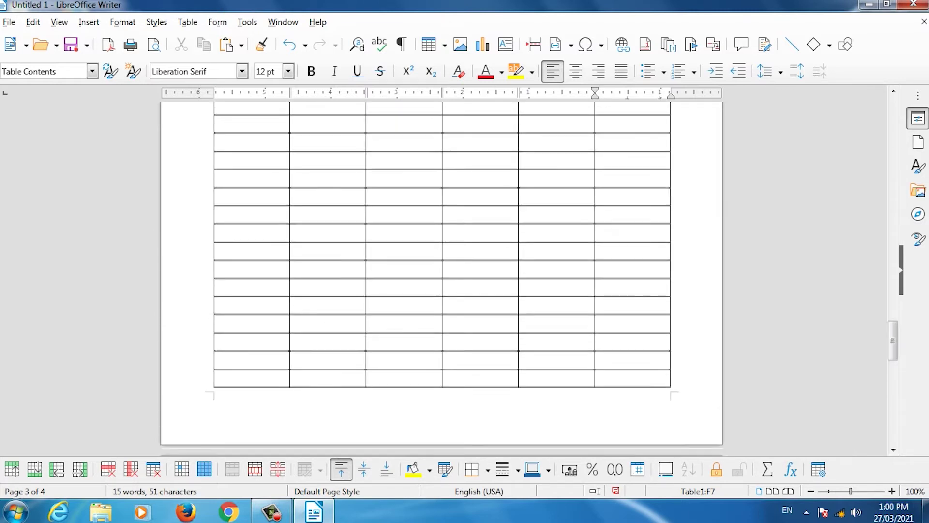
scroll(442, 279, up, 15)
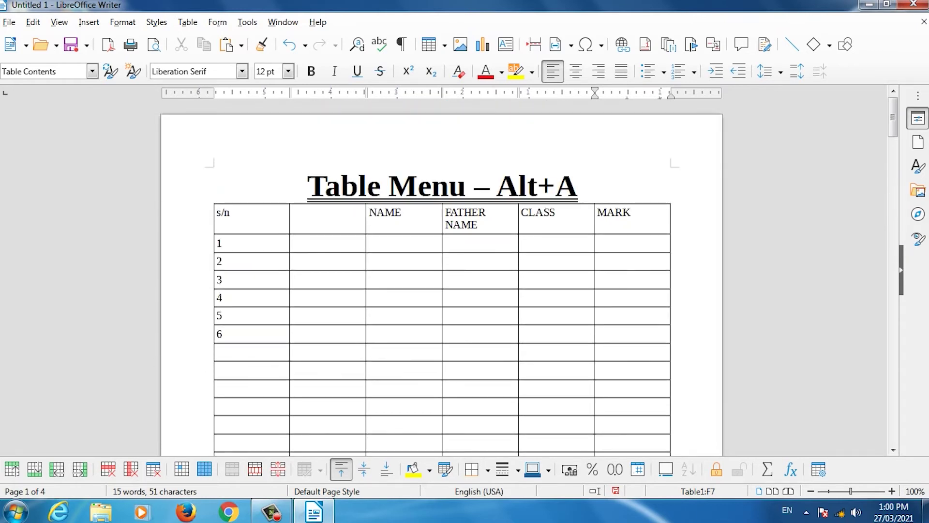
click(187, 22)
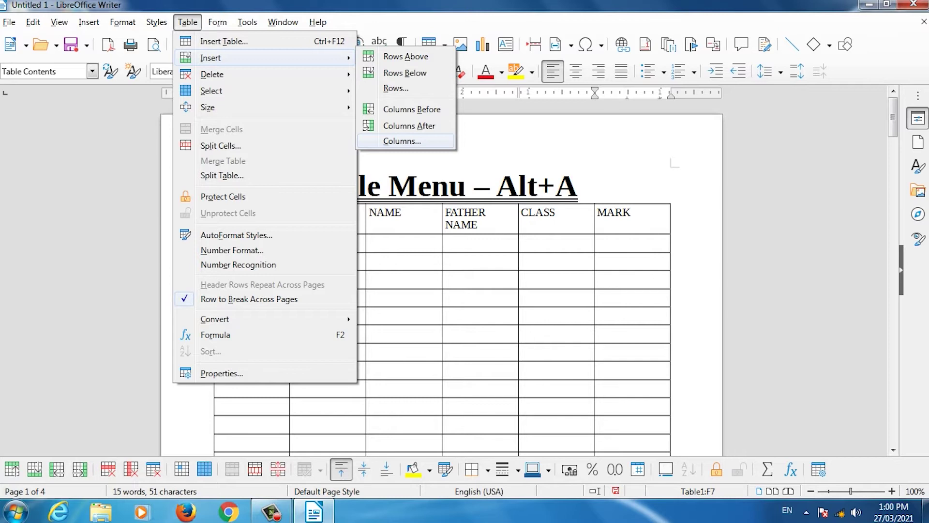
key(Up)
key(Up)
mouse_move(212, 74)
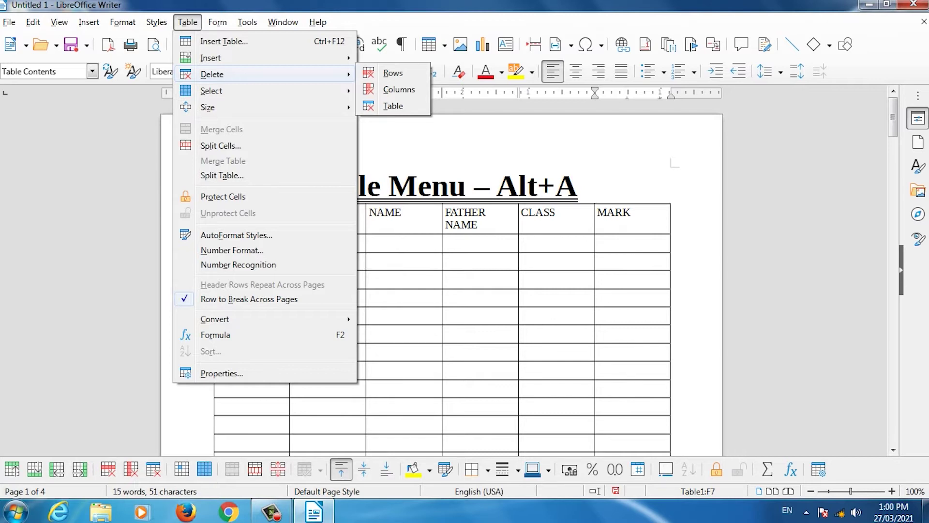
key(Escape)
key(Escape)
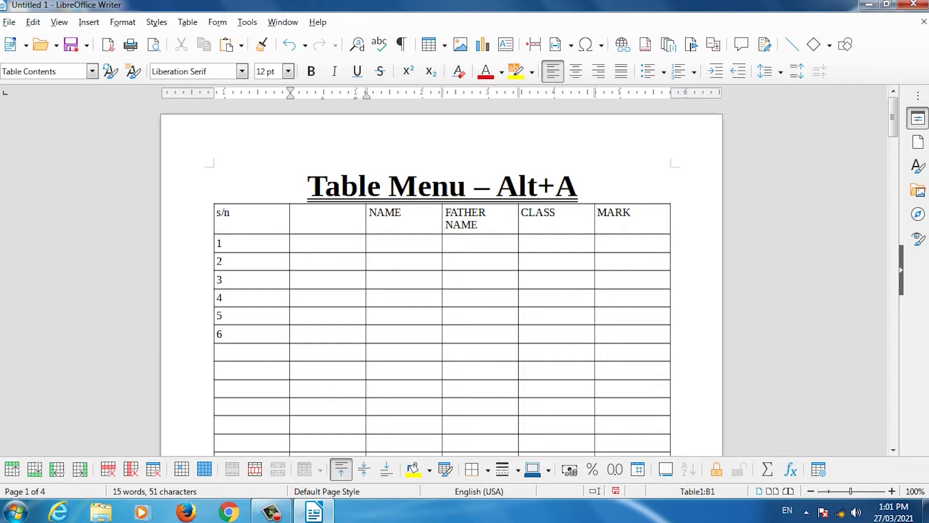
Delete the blank column between the s/n and NAME columns.
key(alt+a)
key(Down)
key(Down)
key(Down)
key(Down)
key(Down)
key(Up)
key(Up)
key(Right)
key(Down)
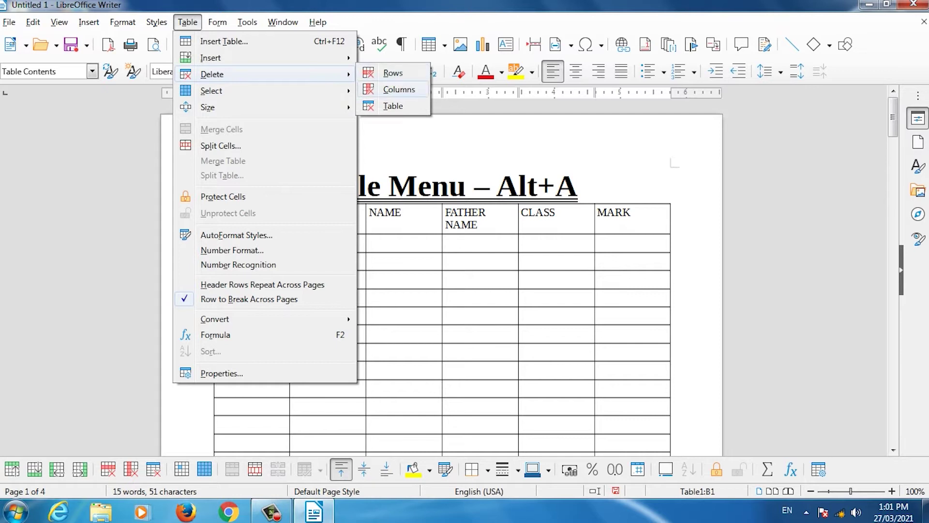
key(Return)
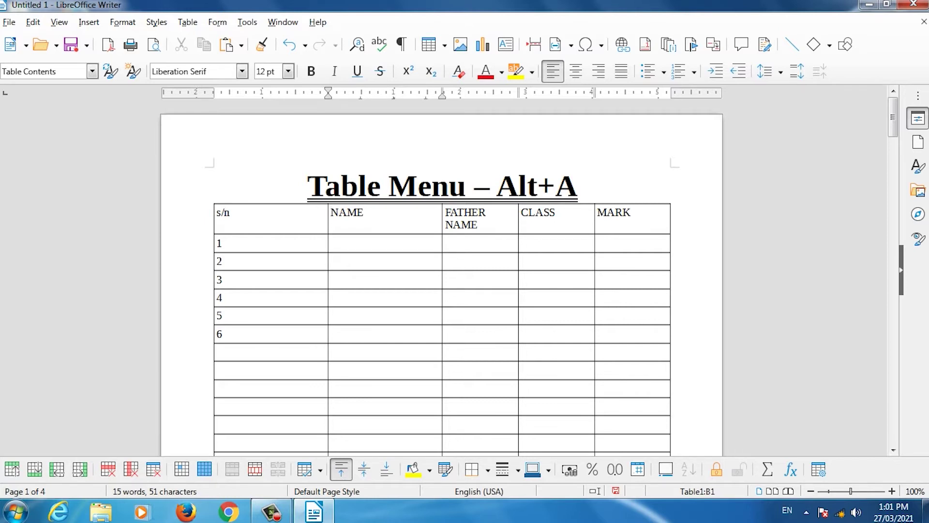
Review the available table selection options for cell, row, column and whole table.
key(alt+a)
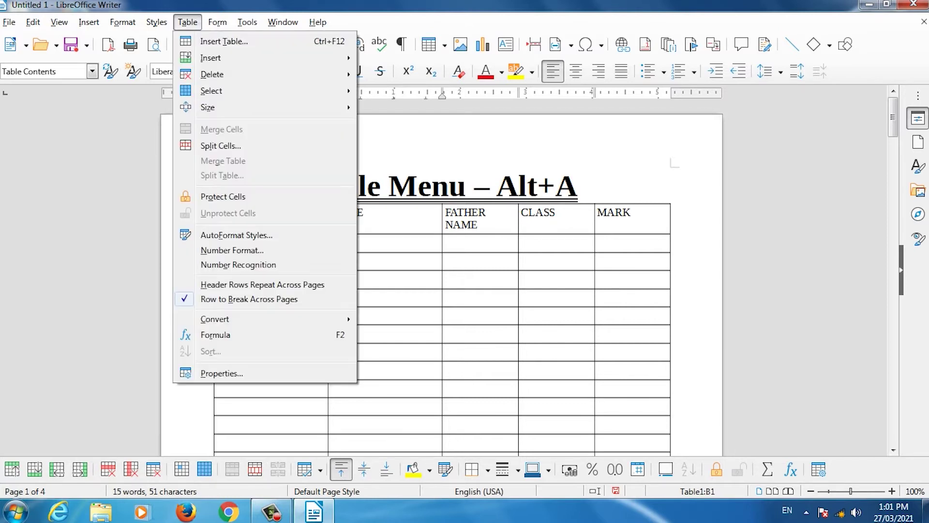
key(Down)
key(Down)
key(Down)
key(Down)
key(Right)
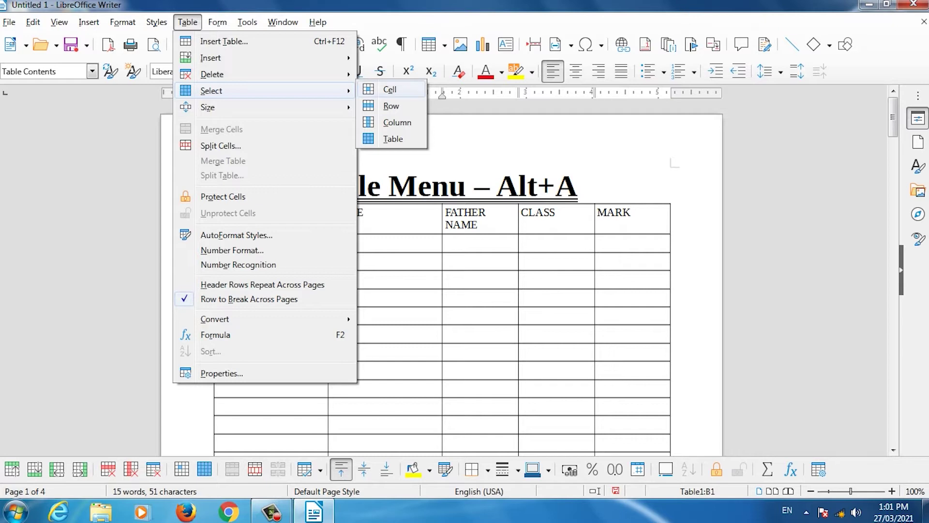
key(Down)
key(Down)
key(Down)
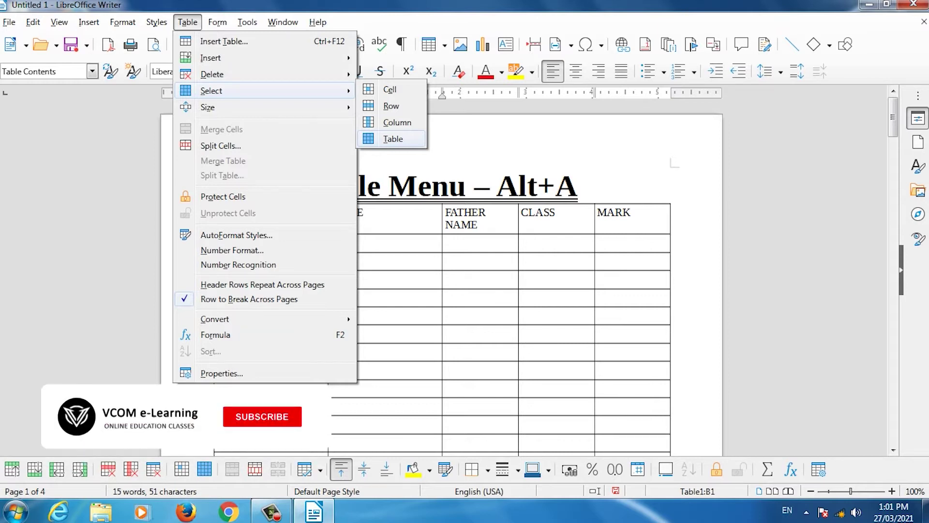
key(Escape)
key(Escape)
Dismiss the Windows color scheme prompt and select the s/n cell containing 6 using the table's cell selection command.
click(332, 297)
click(332, 280)
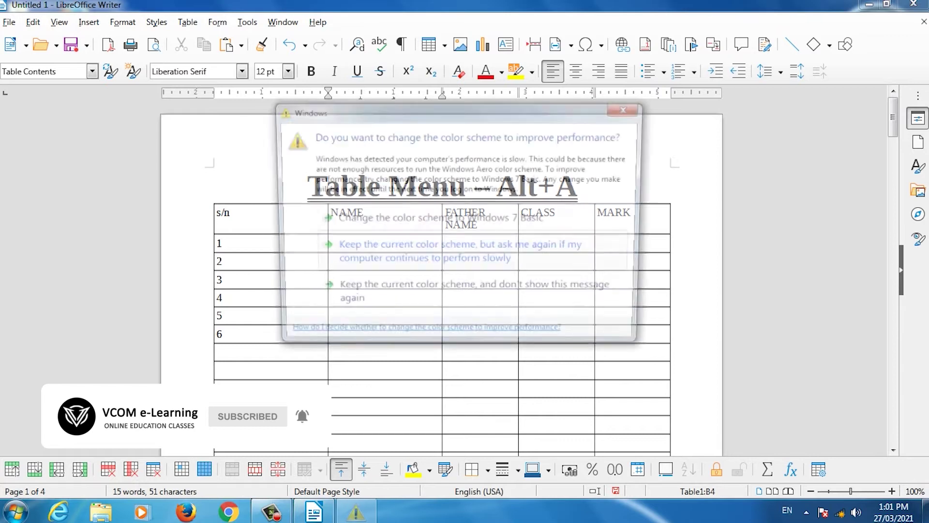
click(629, 108)
click(217, 279)
click(216, 262)
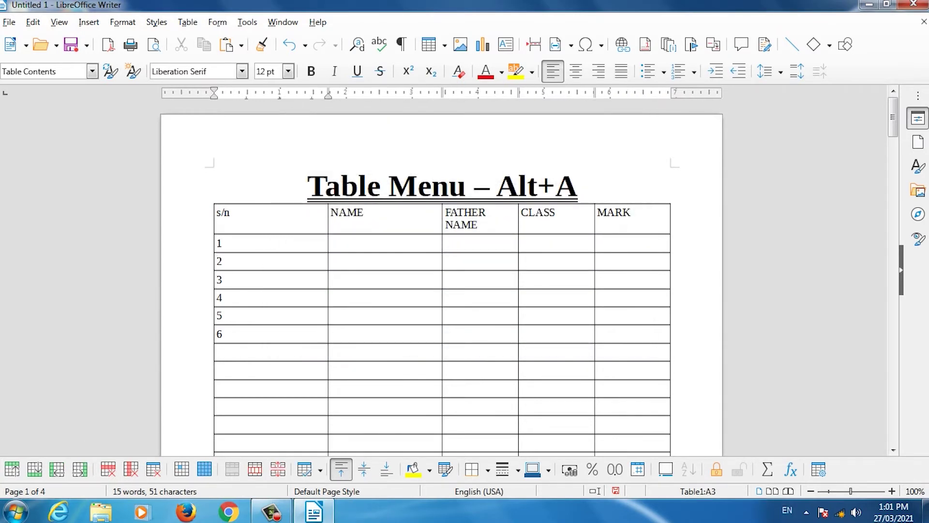
click(222, 334)
click(187, 22)
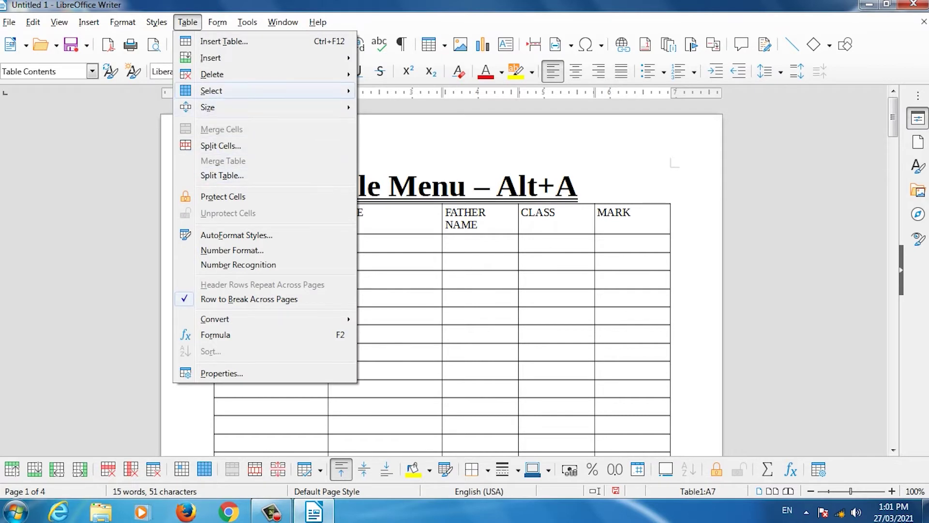
mouse_move(211, 91)
click(390, 89)
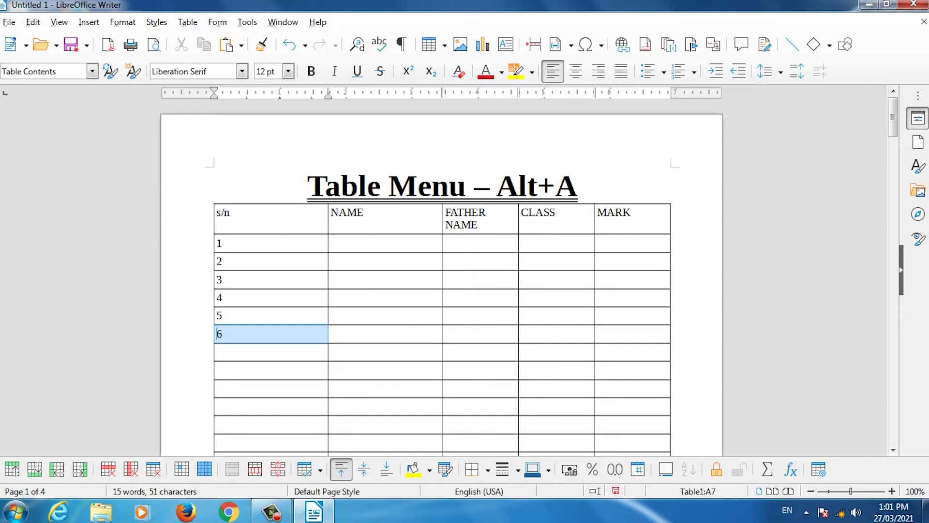
Select the entire s/n column from the cell containing 5.
click(217, 316)
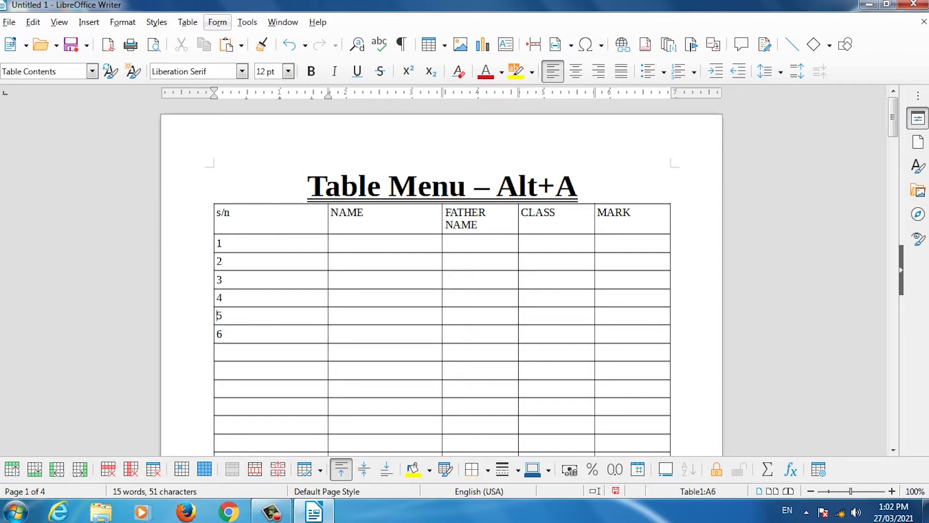
click(187, 22)
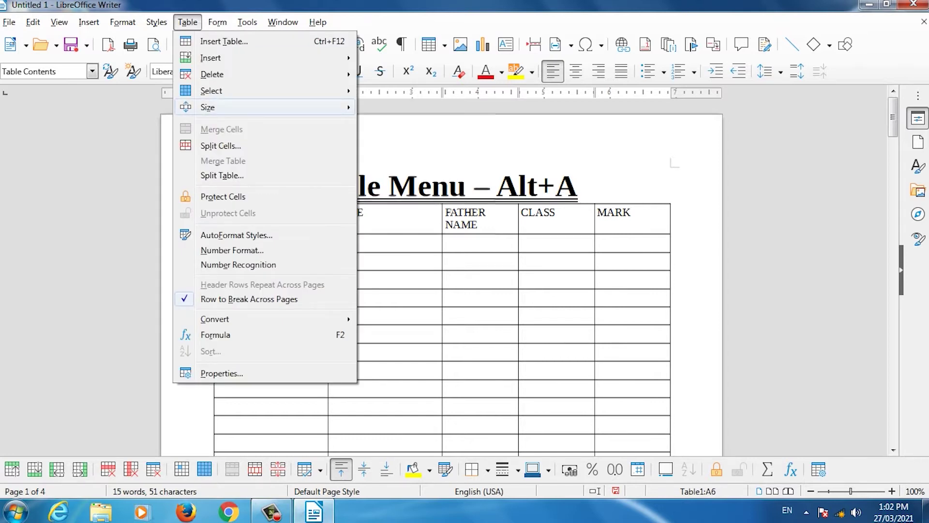
mouse_move(212, 91)
click(387, 122)
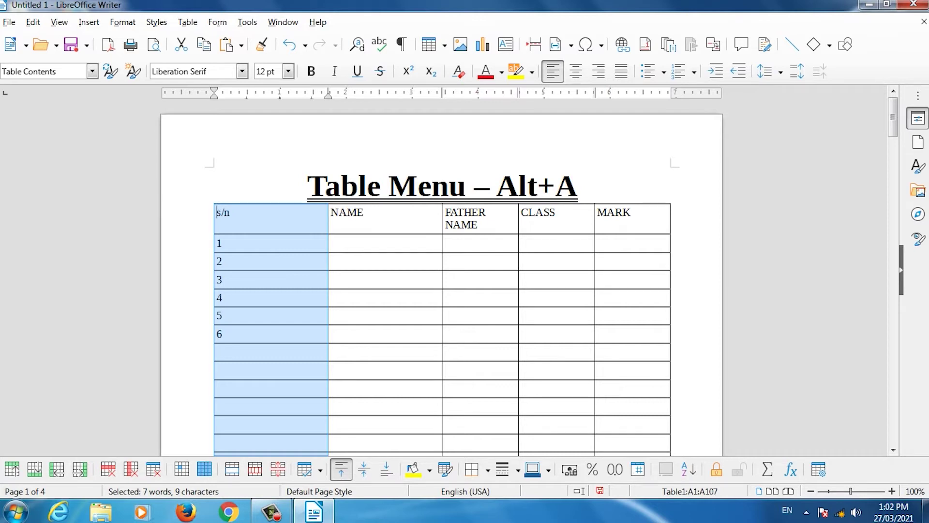
Select the whole table.
key(alt+a)
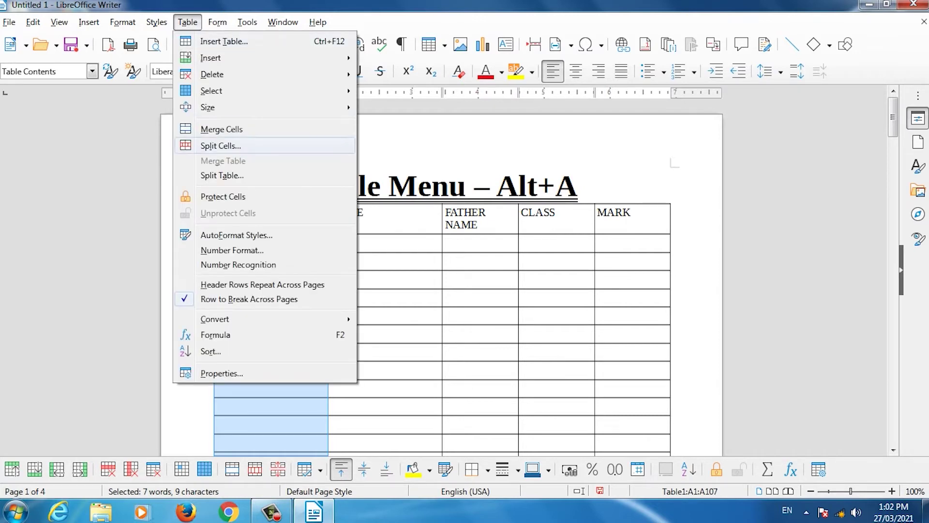
mouse_move(211, 91)
click(393, 139)
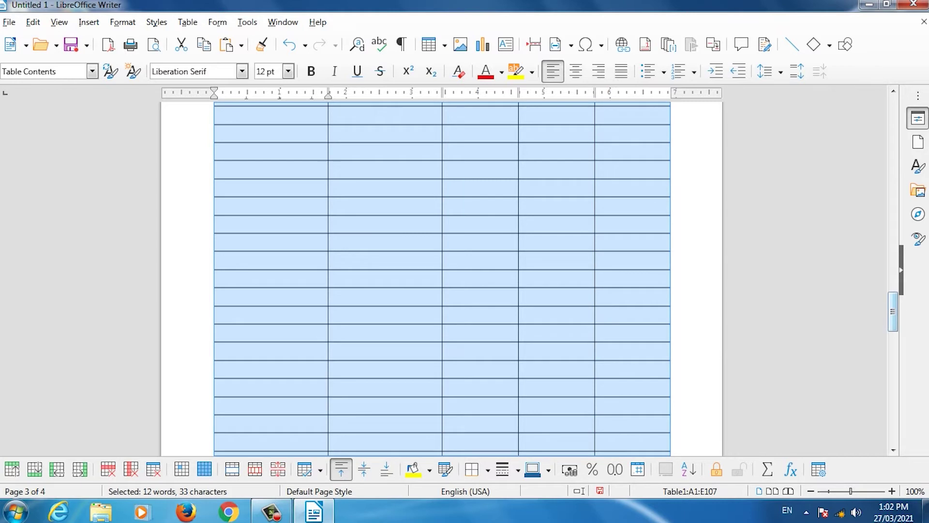
scroll(435, 278, up, 15)
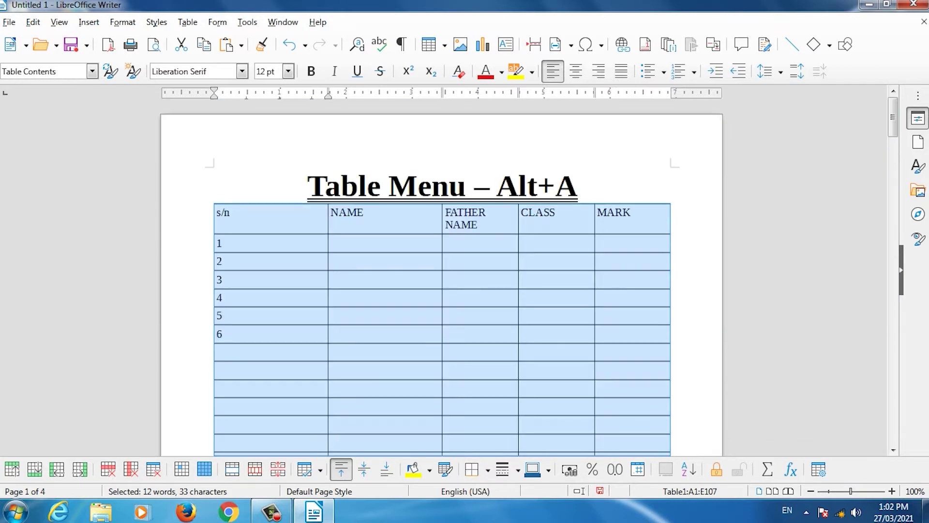
click(221, 280)
click(222, 243)
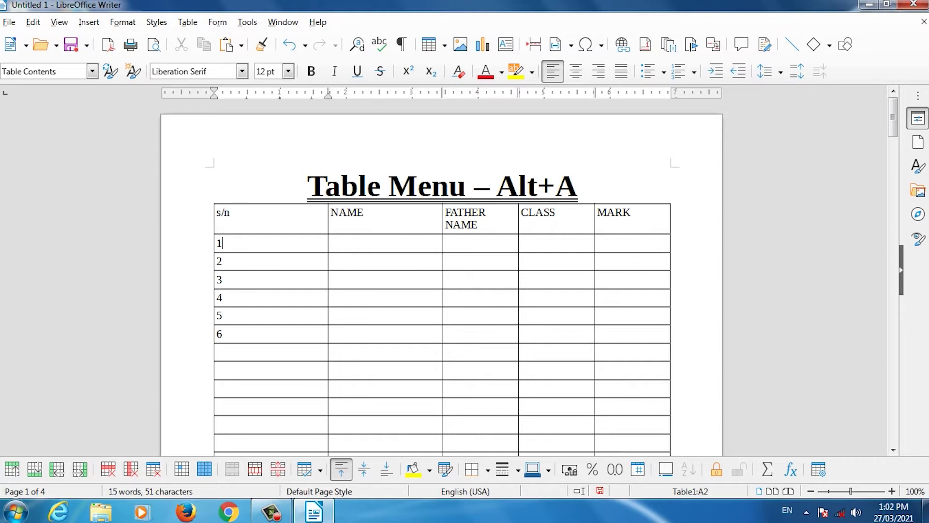
key(alt+a)
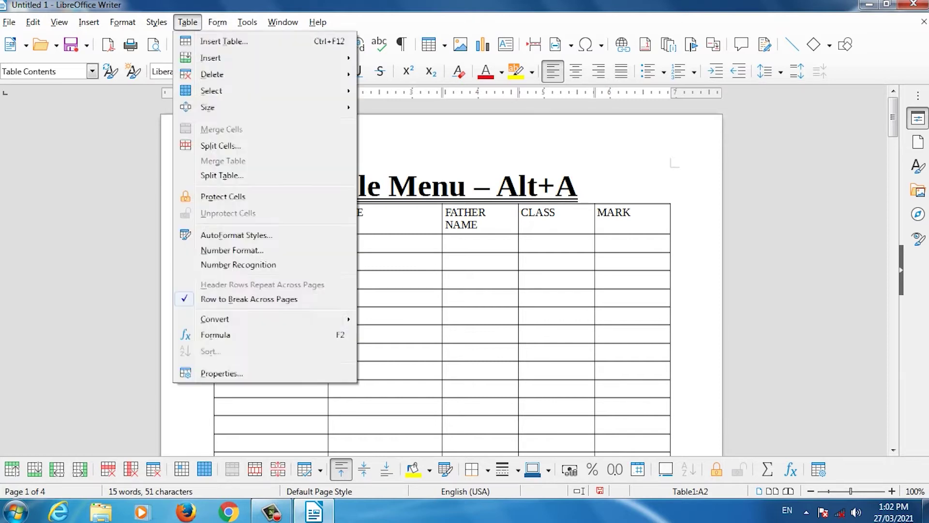
key(z)
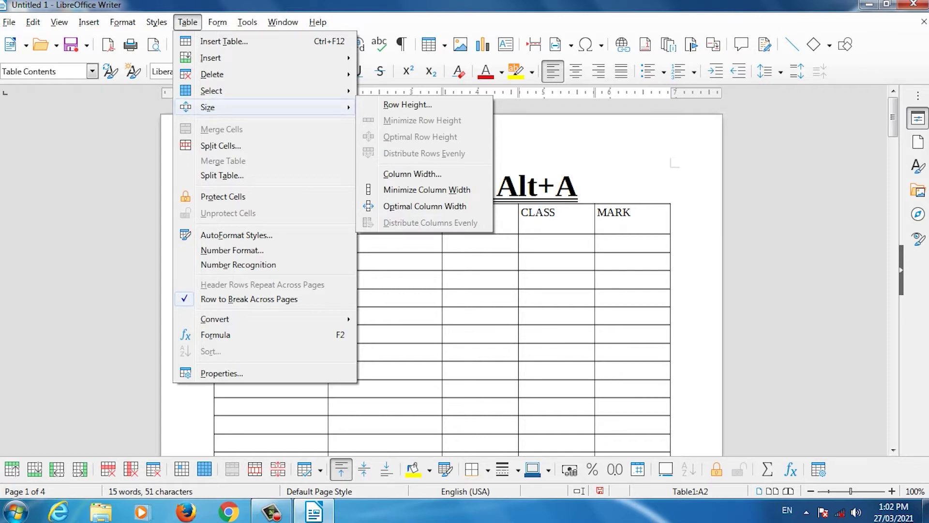
key(Escape)
key(Escape)
Increase the height of the table's header row from the s/n cell using the Row Height setting.
click(229, 213)
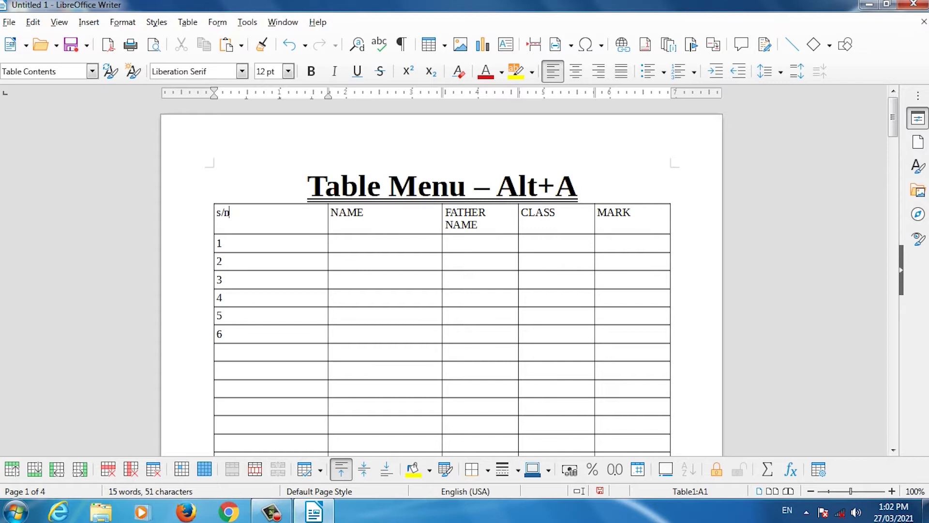
key(alt+a)
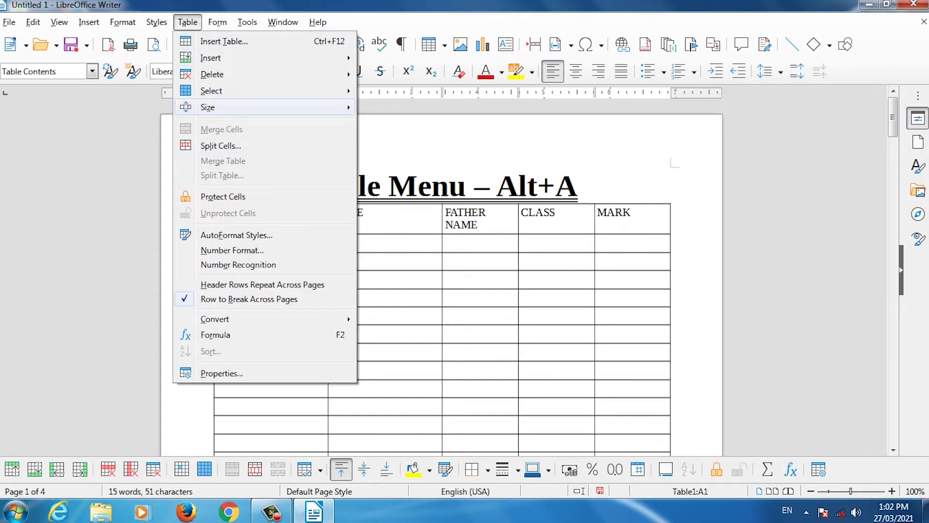
key(Right)
key(Return)
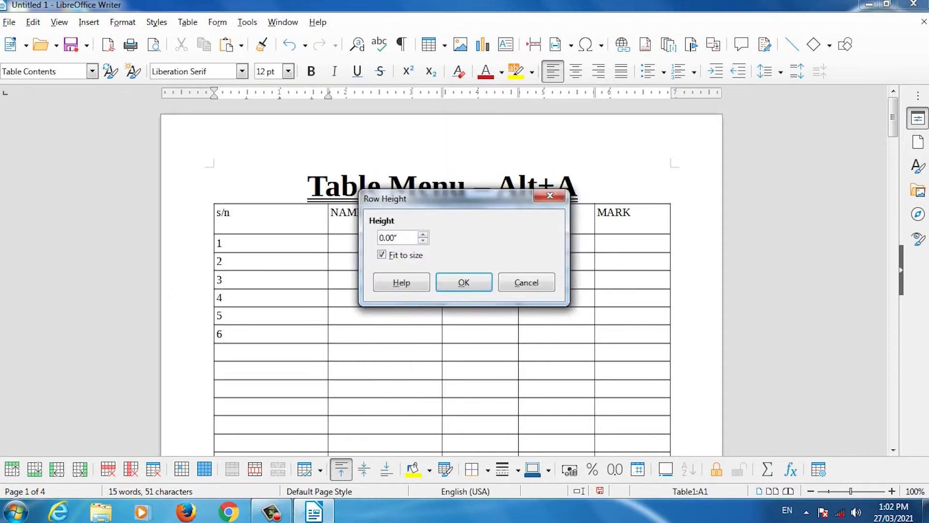
key(Up)
key(Up)
key(Up)
key(Up)
key(Up)
key(Up)
key(Up)
key(Up)
key(Up)
key(Up)
key(Up)
key(Up)
key(Up)
key(Up)
key(Up)
key(Up)
key(Up)
key(Up)
key(Up)
key(Up)
key(Up)
key(Up)
key(Up)
key(Up)
click(464, 282)
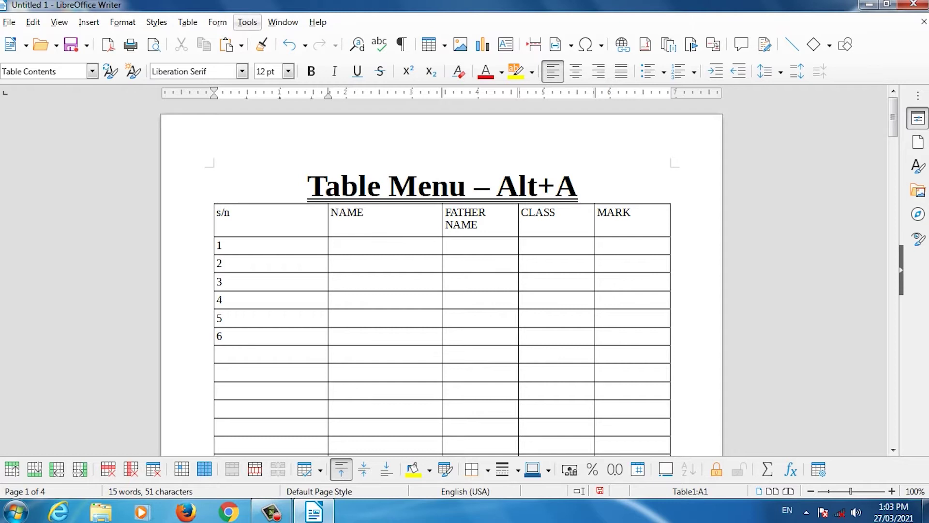
Set the header row's height to 0.20" with Fit to size kept on.
click(188, 22)
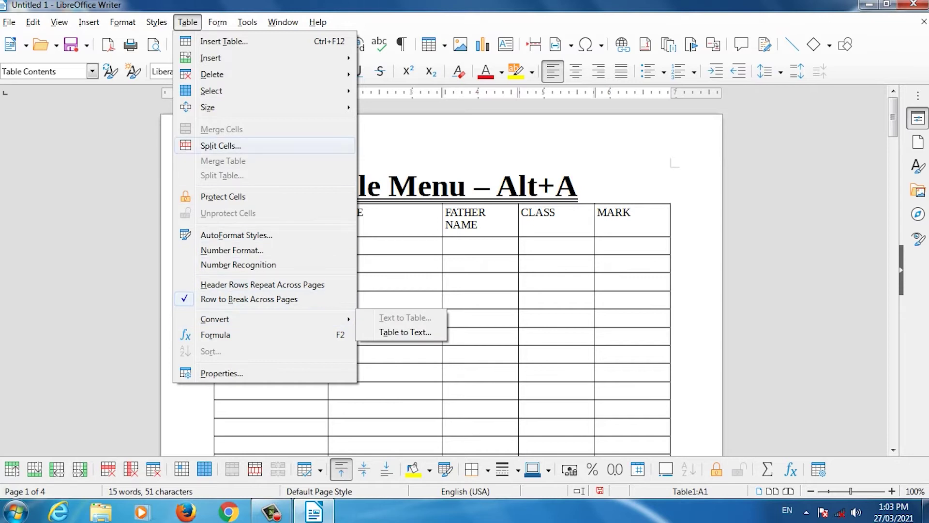
mouse_move(265, 107)
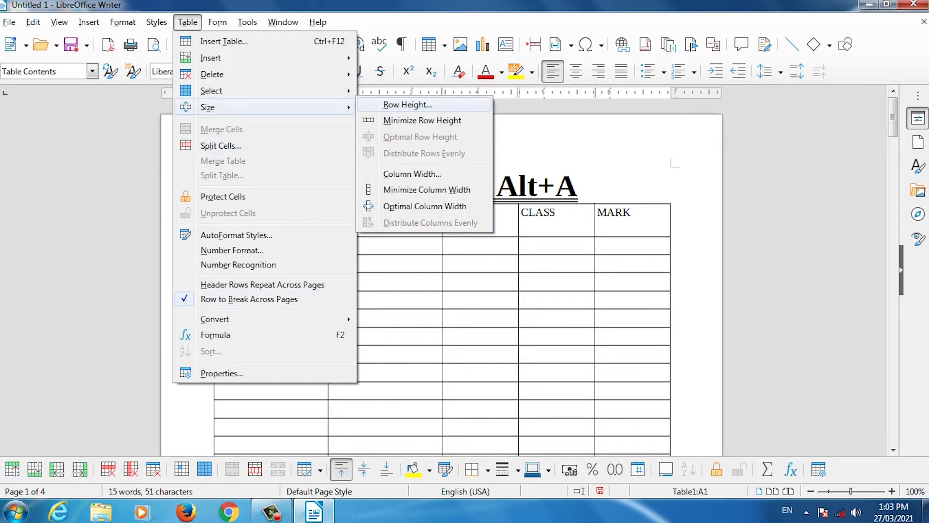
key(Return)
click(423, 240)
click(423, 241)
click(423, 240)
click(423, 240)
click(423, 240)
click(423, 240)
click(423, 240)
click(423, 240)
click(423, 240)
click(423, 240)
click(423, 240)
click(423, 240)
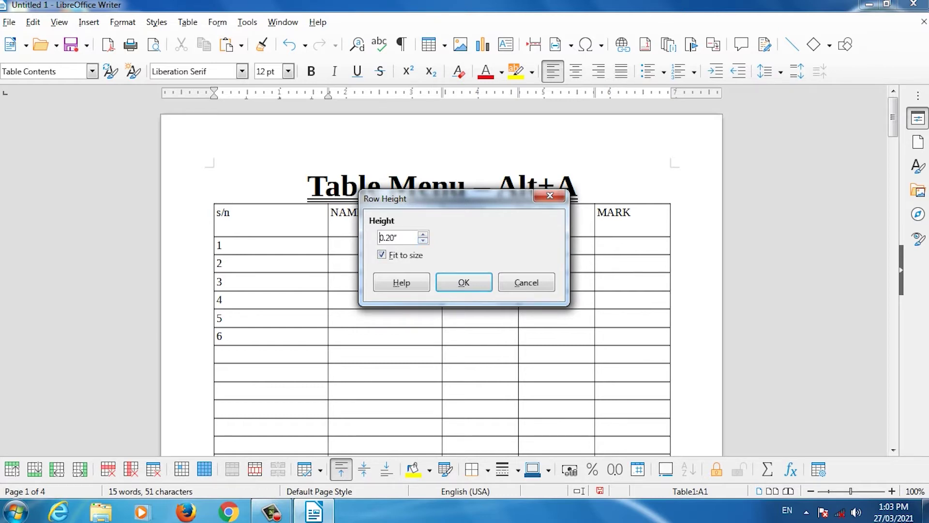
click(463, 282)
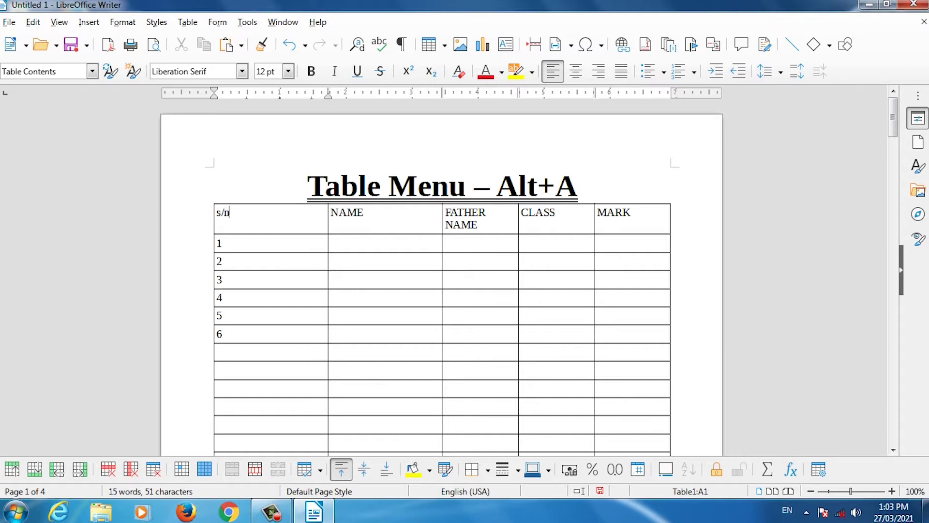
Reduce the width of the s/n column (column 1) to about 1 inch using the Column Width setting.
click(223, 261)
click(223, 243)
key(alt+a)
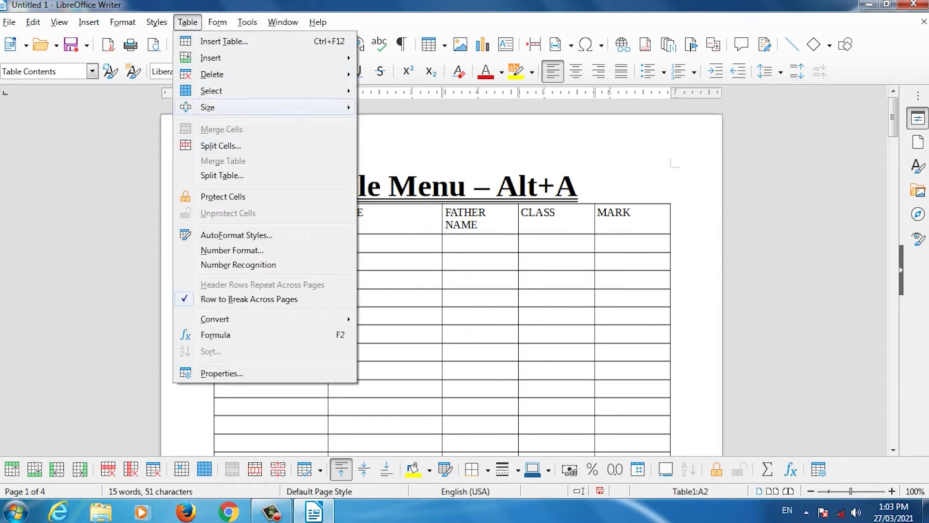
mouse_move(208, 107)
key(Down)
key(Down)
key(Down)
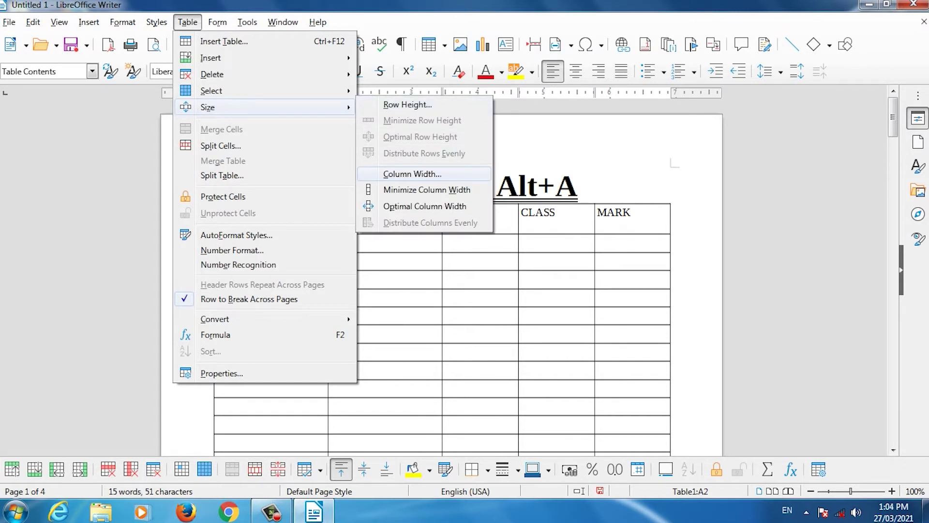
key(Return)
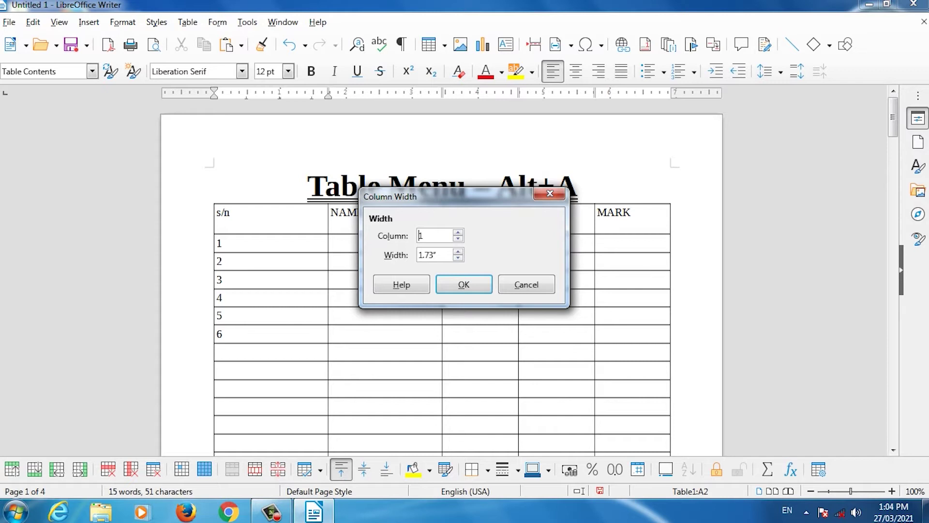
key(Tab)
key(Down)
key(Down)
key(Down)
key(Down)
key(Down)
key(Down)
key(Down)
key(Down)
key(Down)
key(Down)
key(Down)
key(Down)
key(Down)
key(Down)
key(Down)
key(Down)
key(Down)
key(Down)
key(Down)
key(Down)
key(Down)
key(Down)
key(Down)
key(Down)
key(Down)
key(Down)
key(Down)
key(Down)
key(Down)
key(Down)
key(Down)
key(Down)
key(Down)
key(Down)
key(Down)
key(Down)
key(Down)
key(Down)
key(Down)
key(Down)
key(Down)
key(Down)
key(Down)
key(Down)
key(Down)
key(Down)
key(Down)
key(Down)
key(Down)
key(Down)
key(Down)
key(Down)
key(Down)
key(Return)
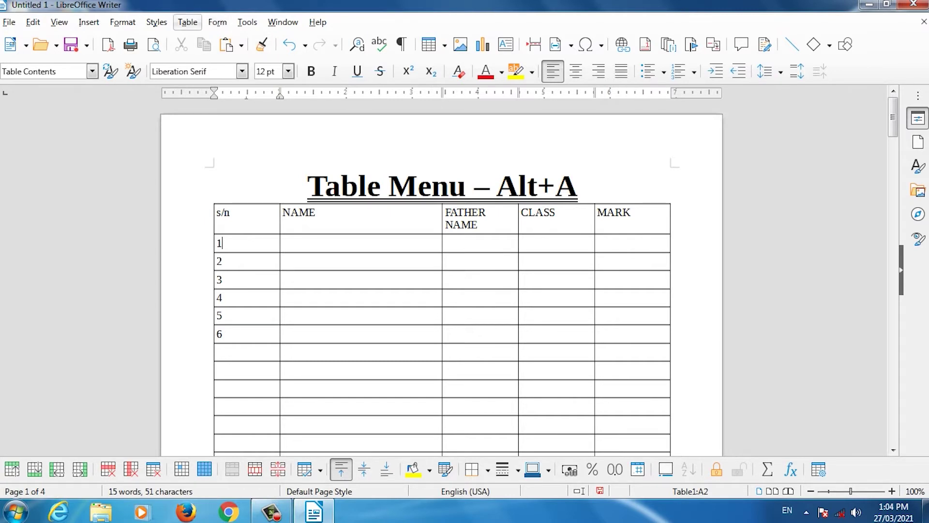
Merge the four cells under FATHER NAME and CLASS in rows 1 and 2 into one cell.
click(187, 22)
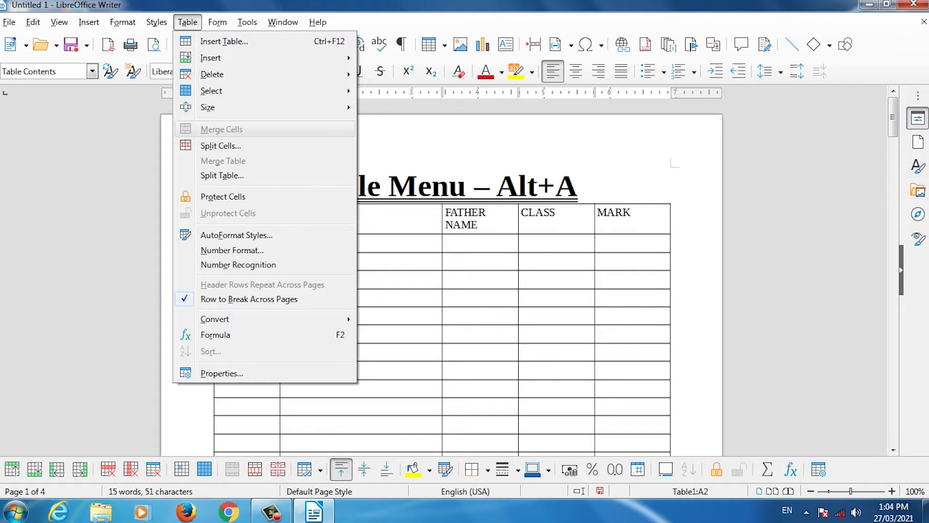
key(Escape)
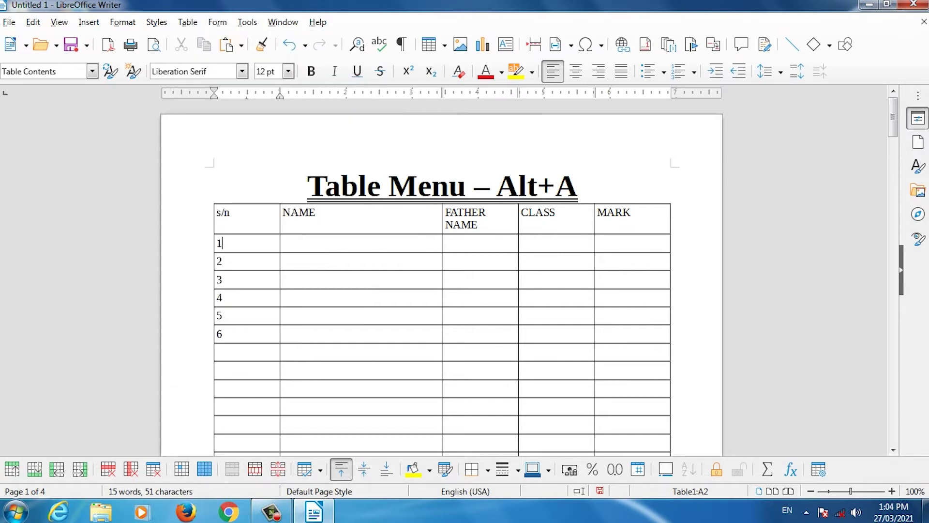
drag(477, 243, 557, 298)
key(shift+Up)
key(shift+Up)
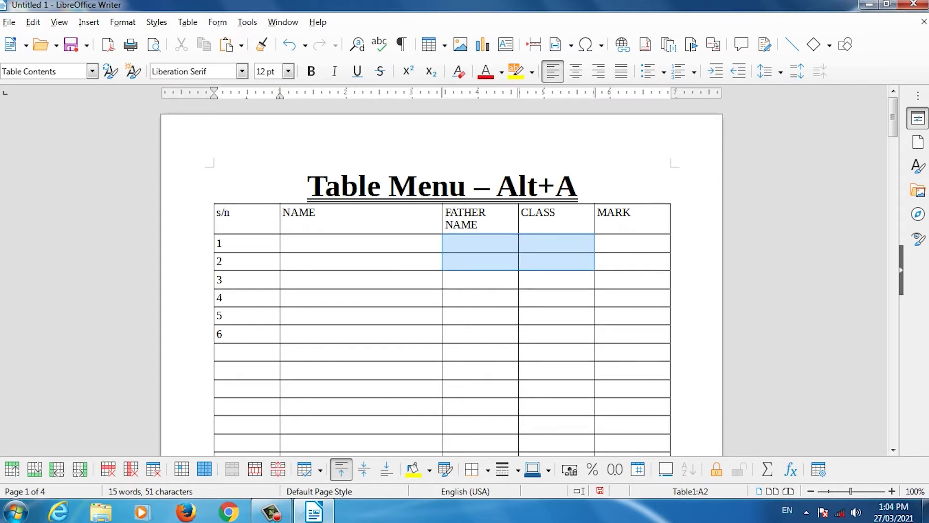
key(Right)
key(Right)
key(Right)
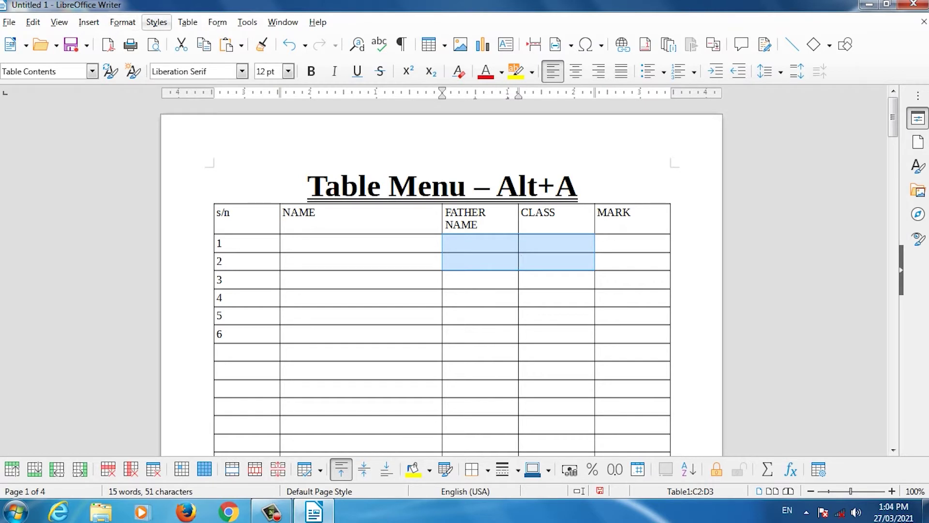
key(Down)
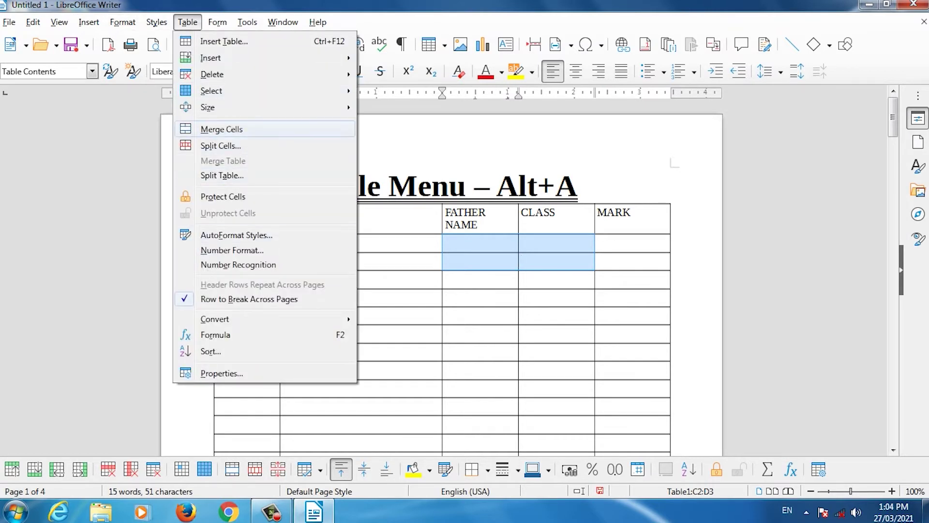
key(Return)
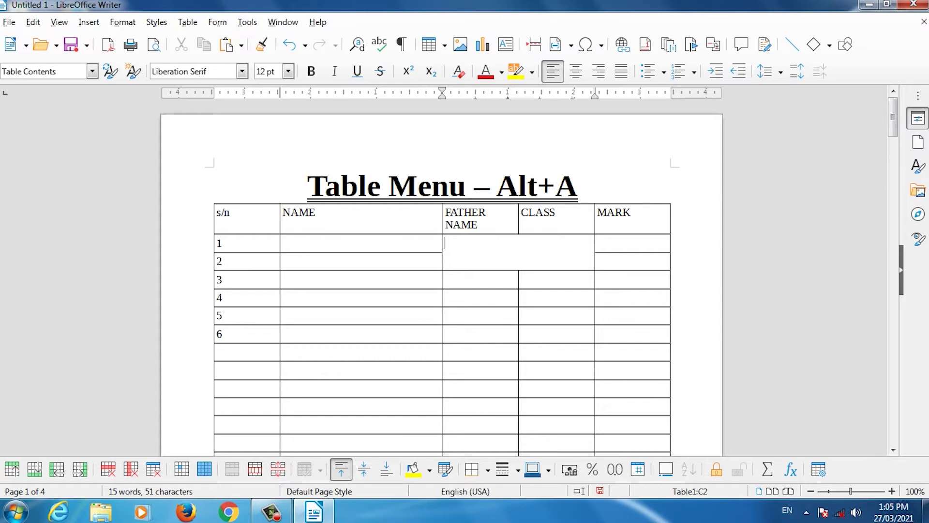
Undo the merge of the cells under FATHER NAME and CLASS.
key(ctrl+z)
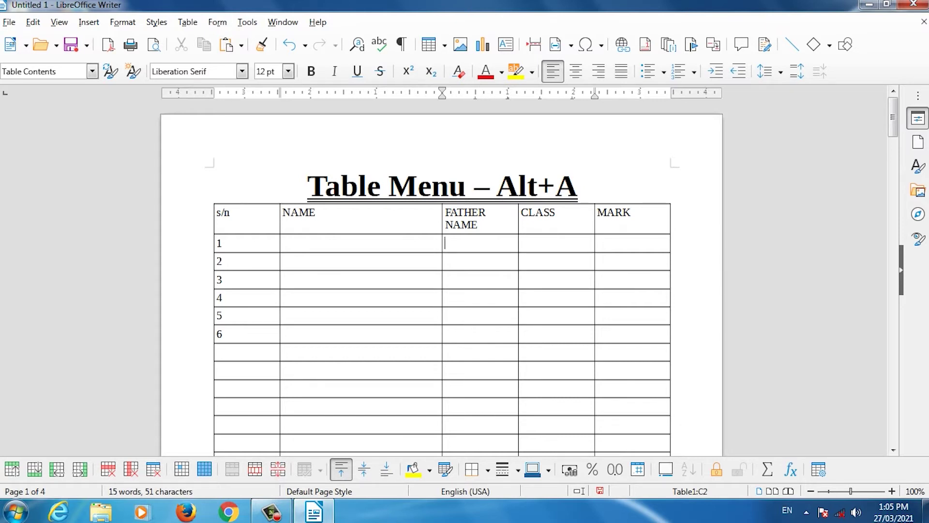
key(alt+a)
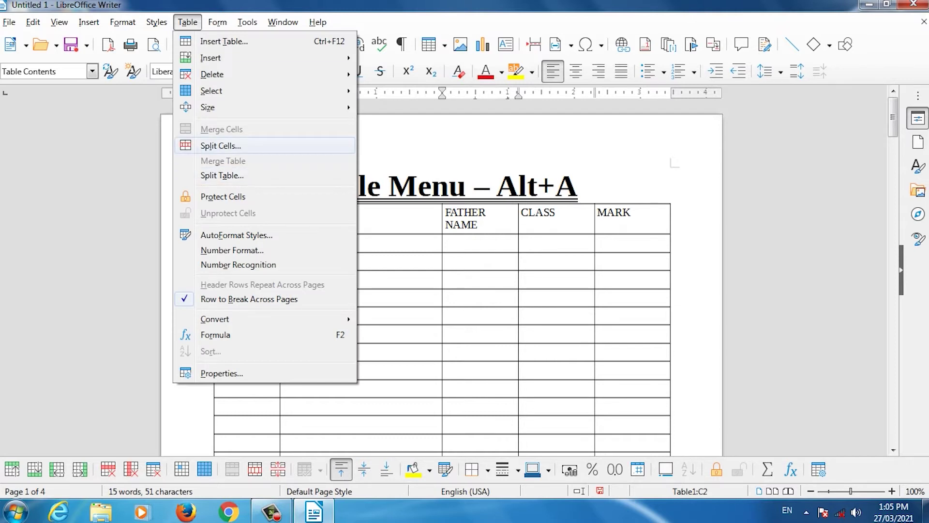
key(Escape)
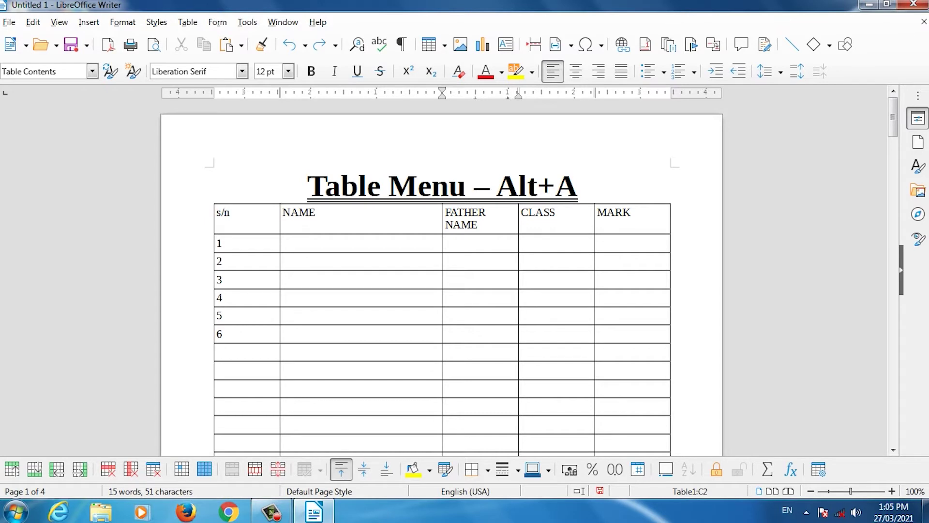
Split the NAME cell in row 2 vertically into 2 cells.
click(284, 261)
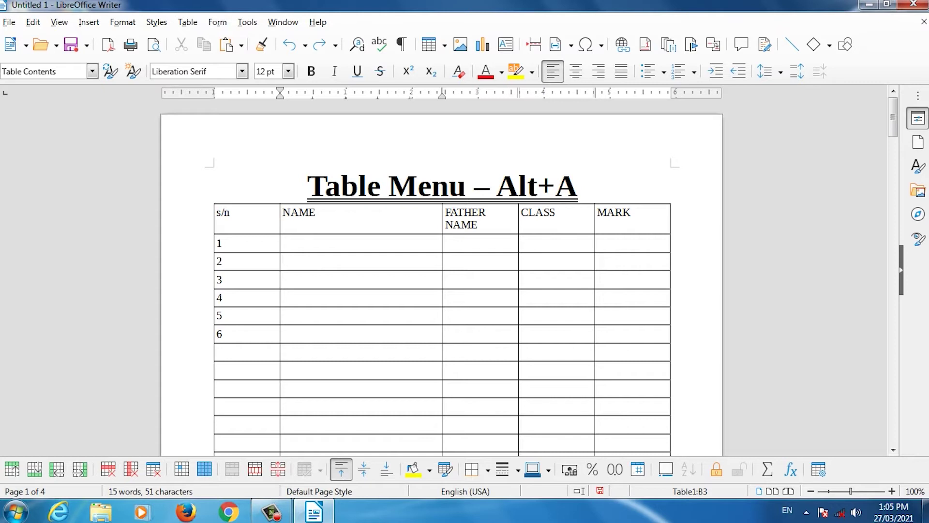
key(alt+a)
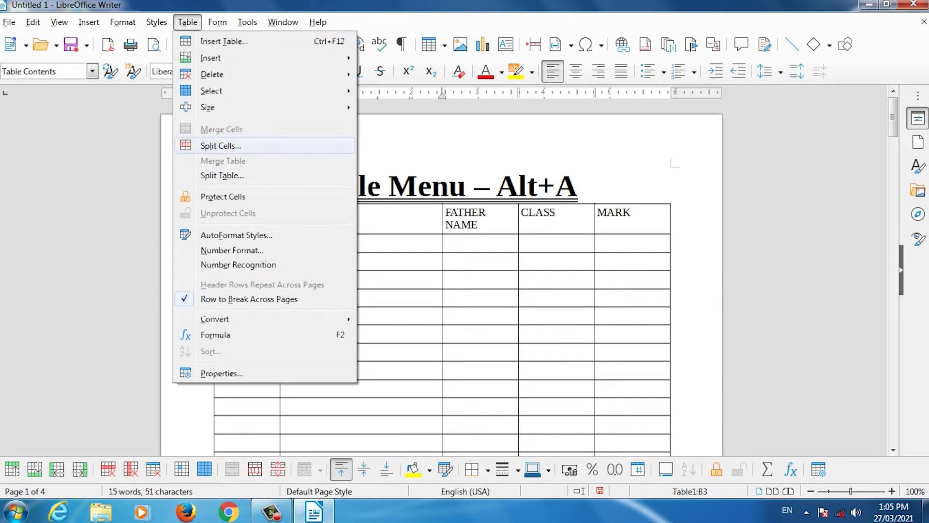
key(Return)
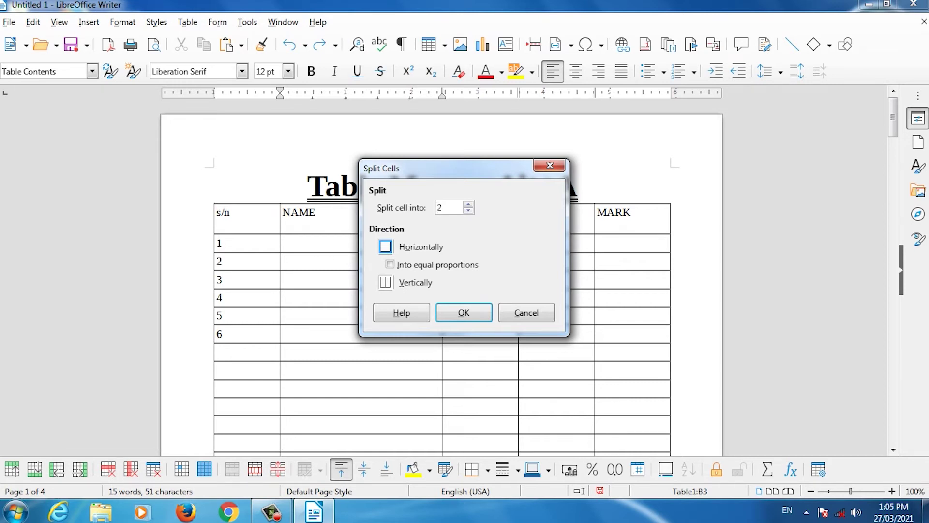
key(alt+v)
key(Return)
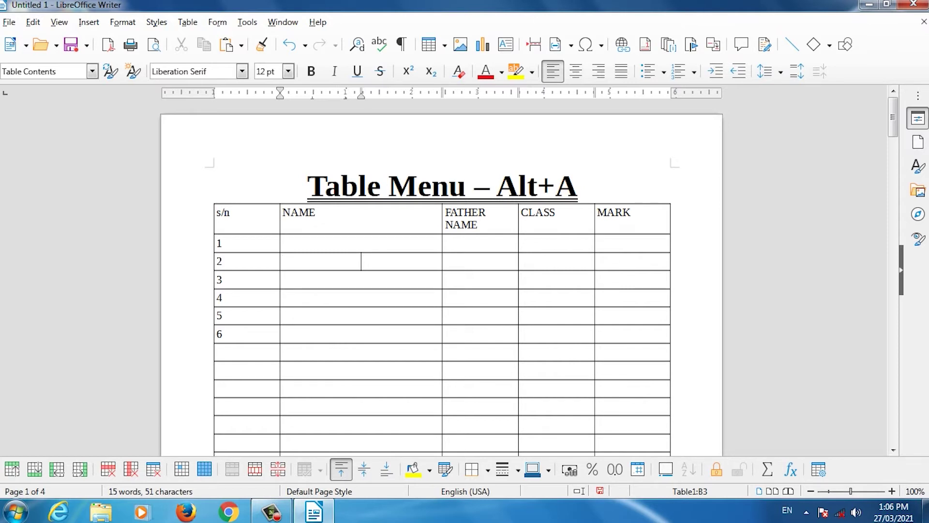
key(alt+a)
key(alt+a)
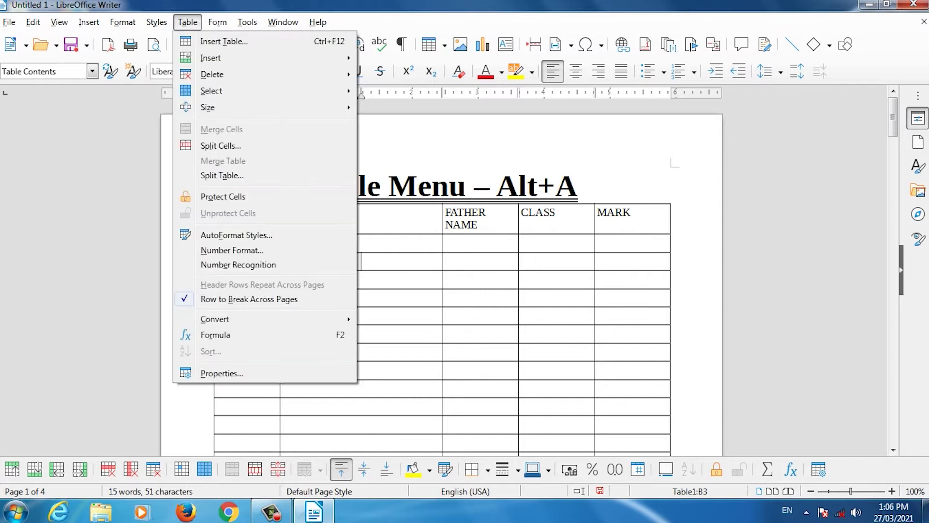
key(Up)
key(Up)
key(Return)
key(Escape)
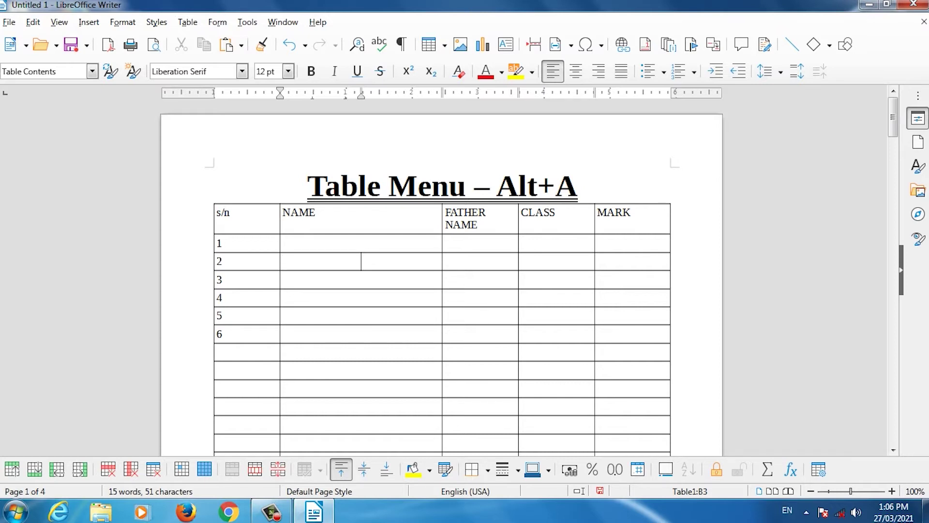
Protect all header row cells from s/n to MARK against editing.
key(shift+Right)
key(shift+Right)
key(shift+Right)
key(shift+Right)
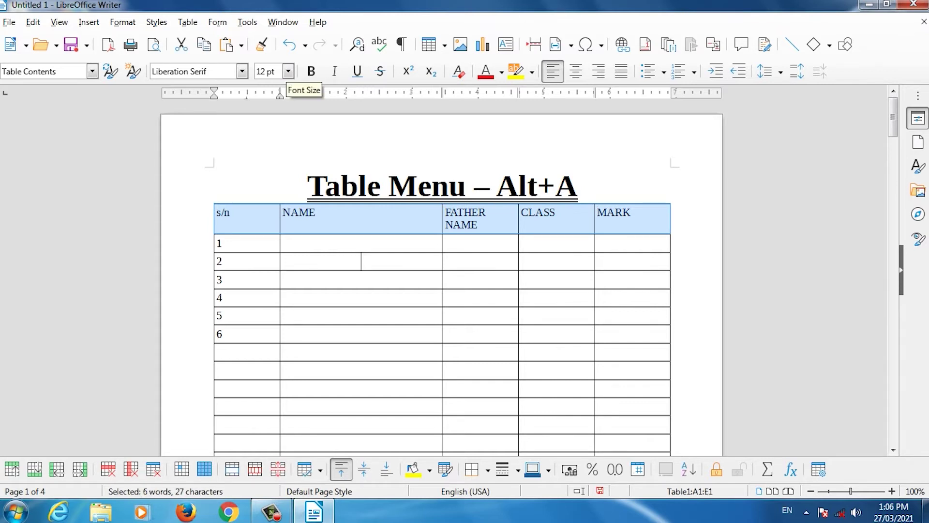
click(188, 22)
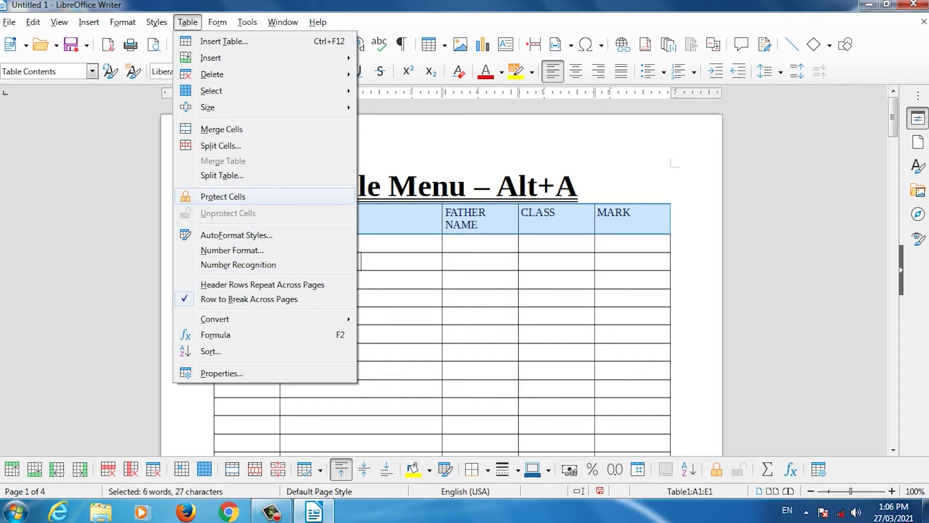
key(Return)
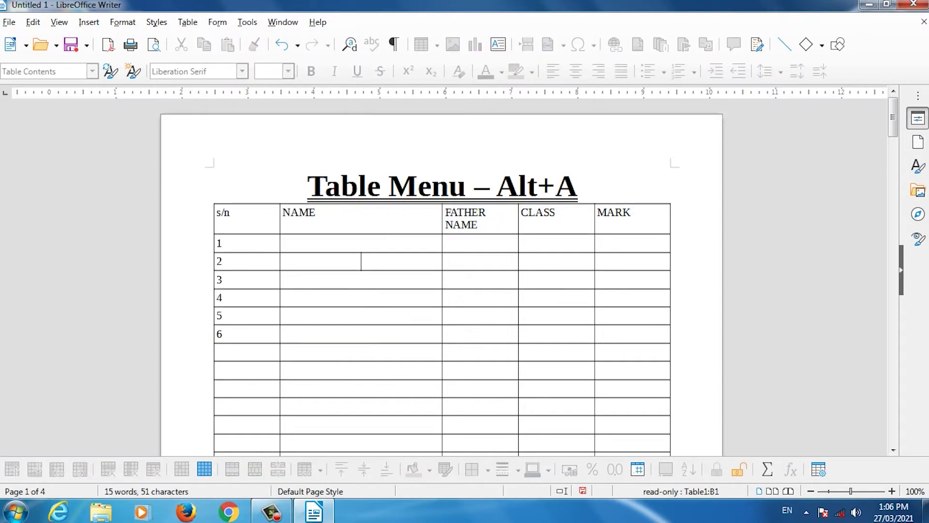
Try to delete text in the protected NAME header cell, dismiss the read-only notice and select the word NAME.
key(BackSpace)
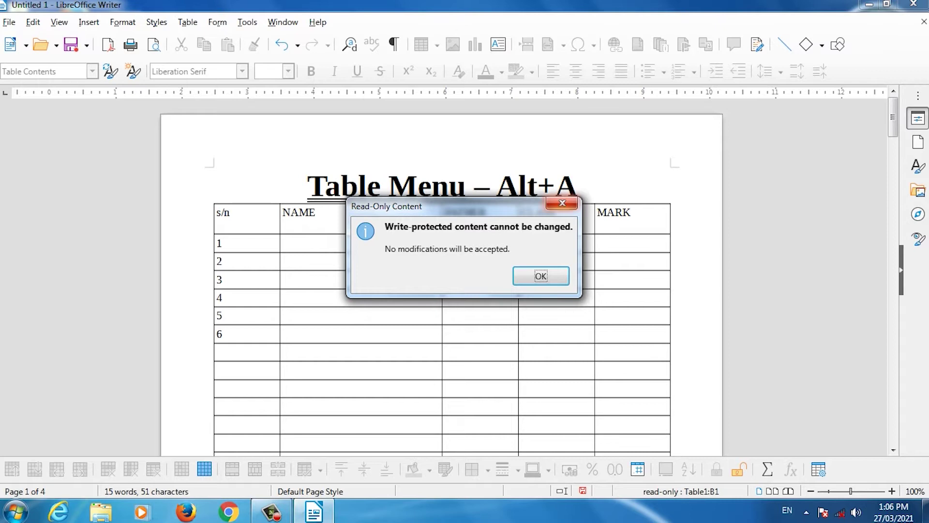
click(562, 203)
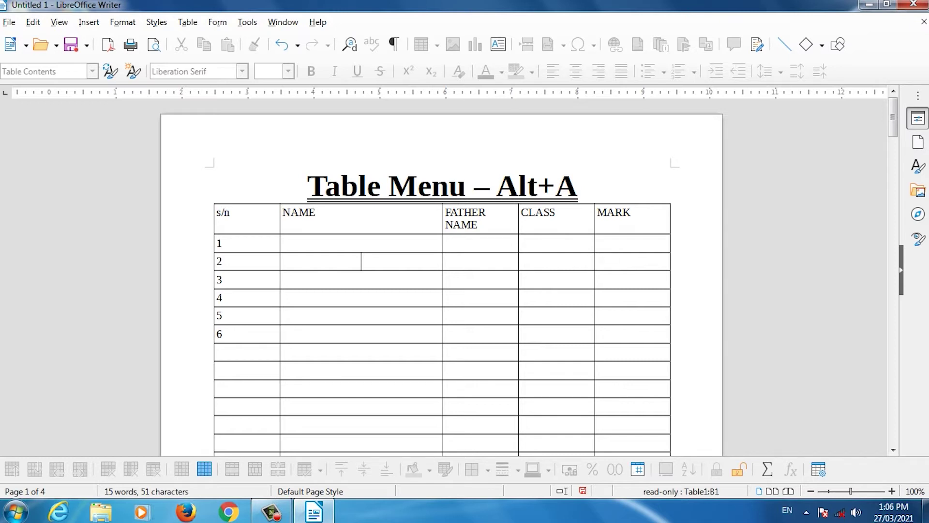
key(shift+Home)
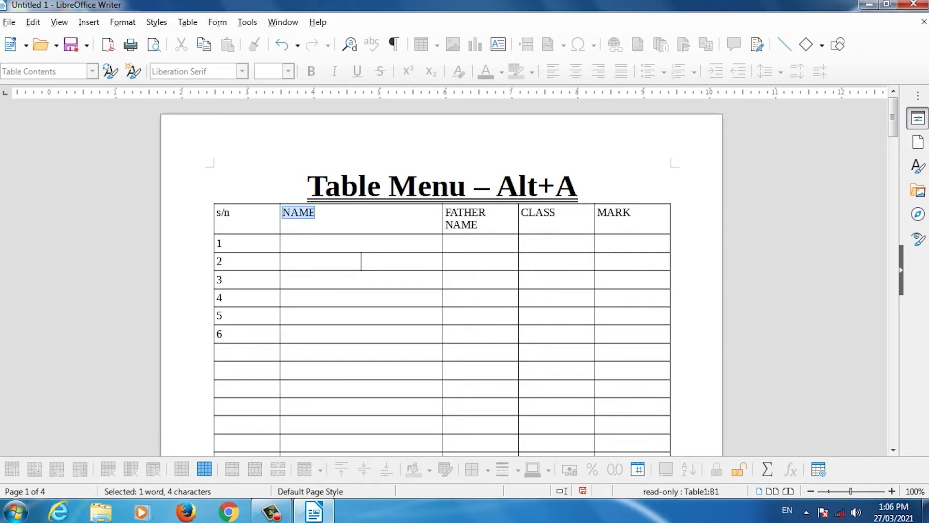
Unprotect the cells of the header row and row 1 from s/n to MARK, and place the cursor in the NAME header cell.
click(339, 215)
drag(242, 213, 319, 244)
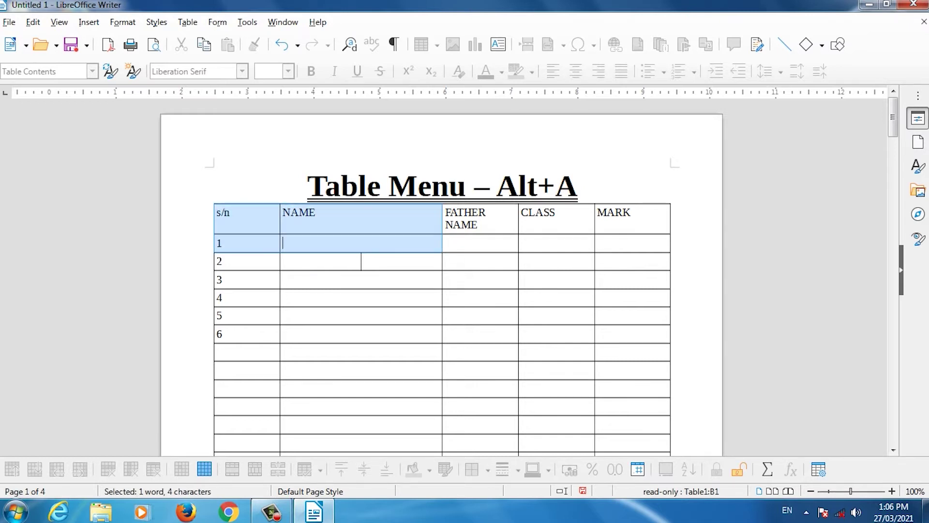
key(shift+Right)
key(shift+Right)
key(shift+Right)
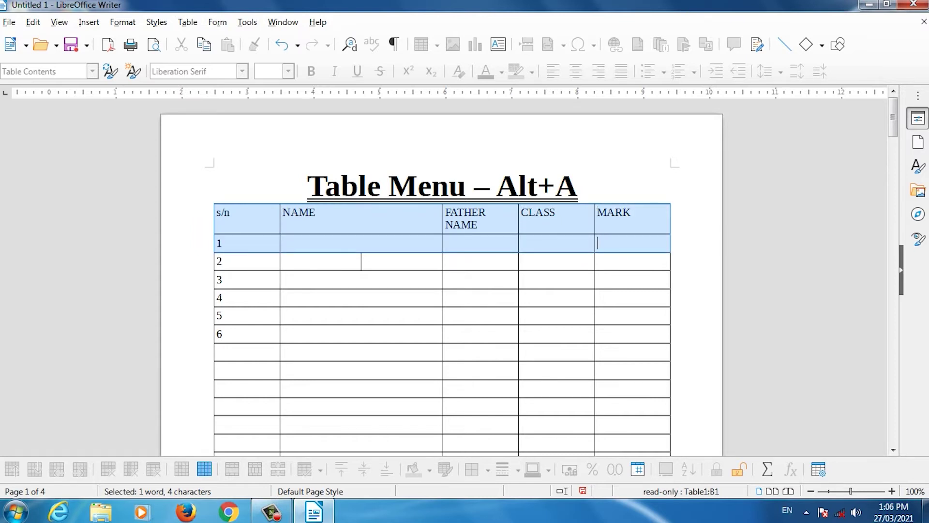
key(alt+a)
key(Down)
key(Return)
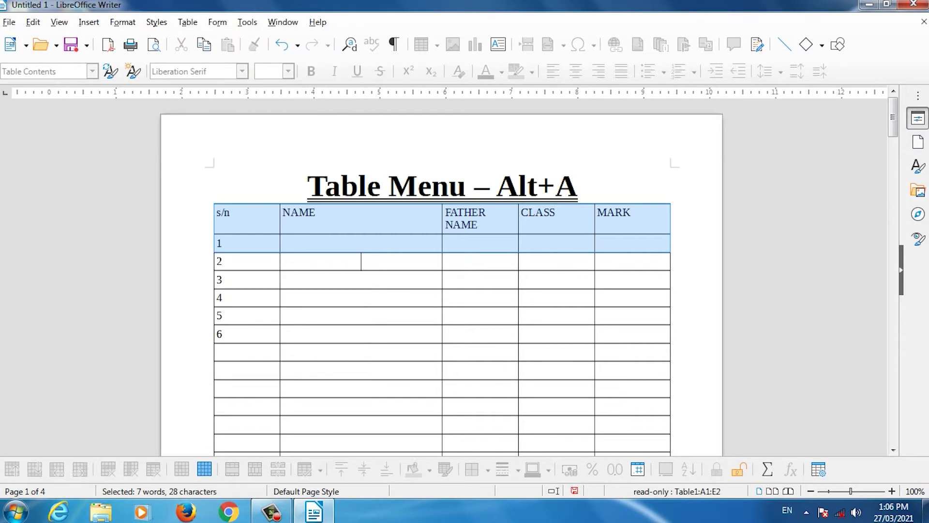
click(447, 297)
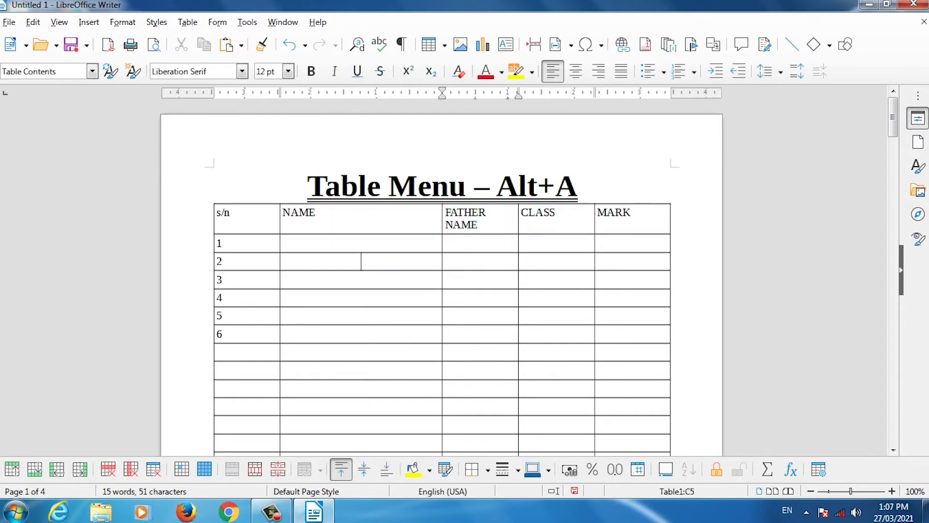
click(315, 213)
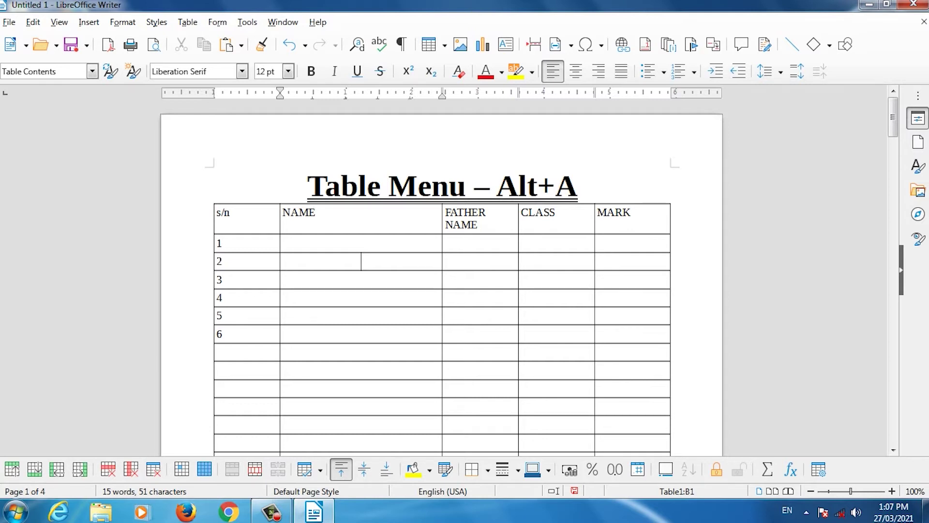
key(alt+a)
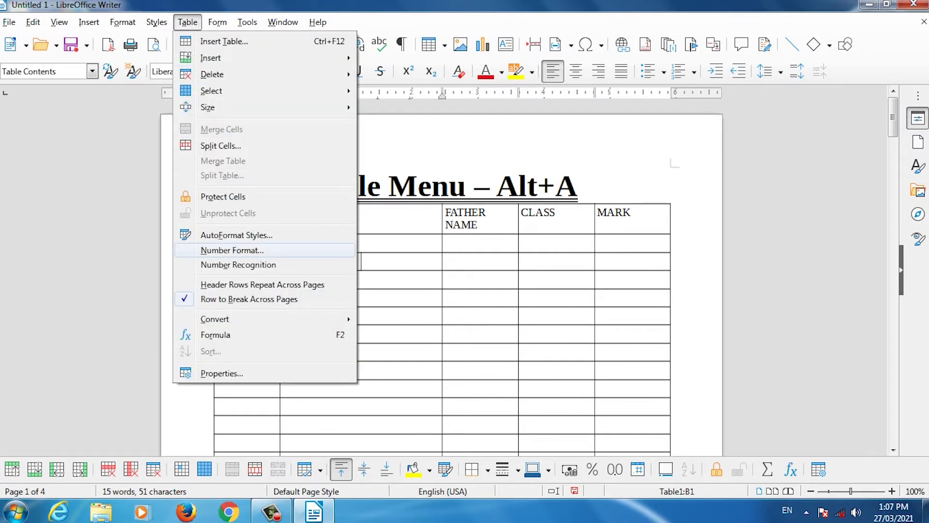
key(Up)
key(Up)
key(Up)
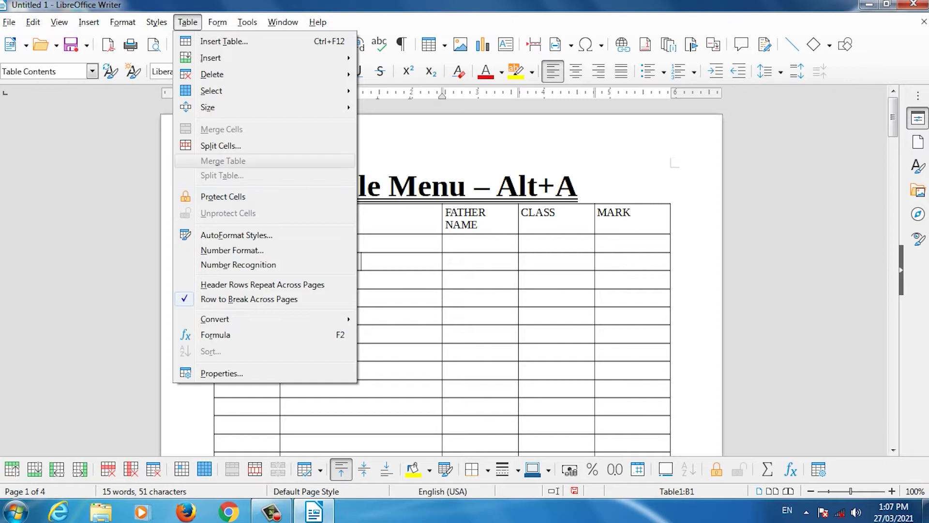
key(Down)
key(Down)
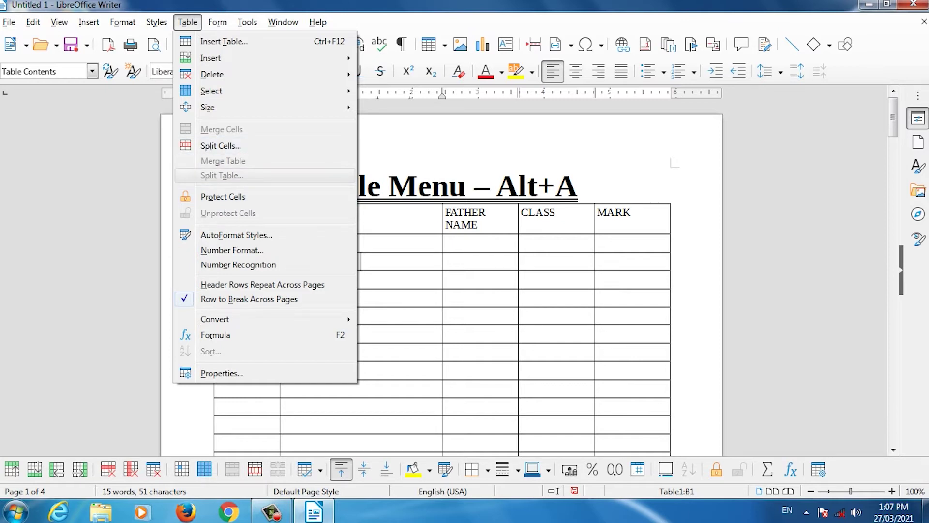
key(Up)
key(Down)
key(Up)
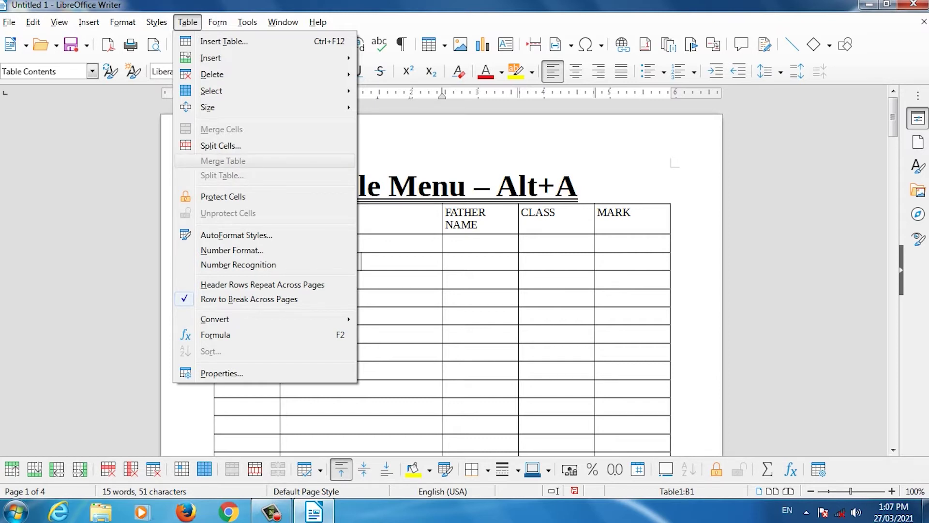
key(Down)
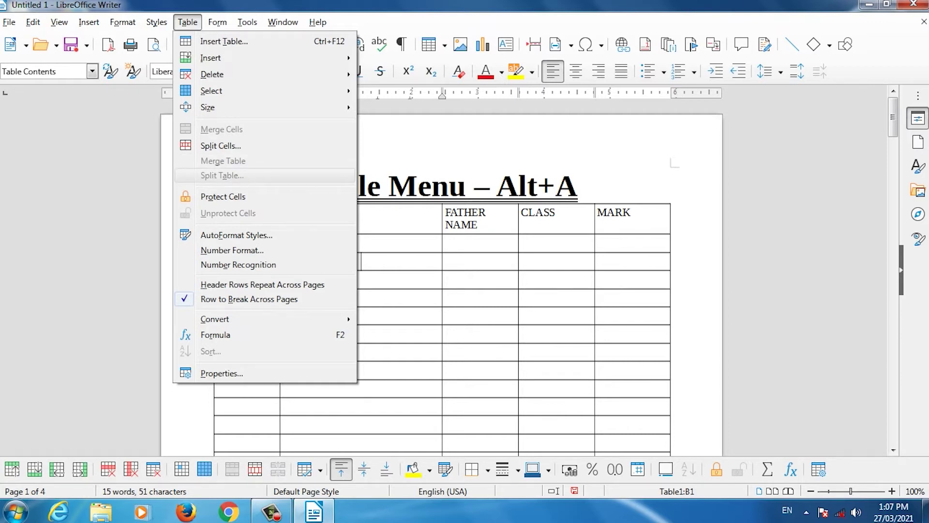
key(Escape)
scroll(442, 275, down, 4)
scroll(442, 276, up, 4)
scroll(442, 276, down, 2)
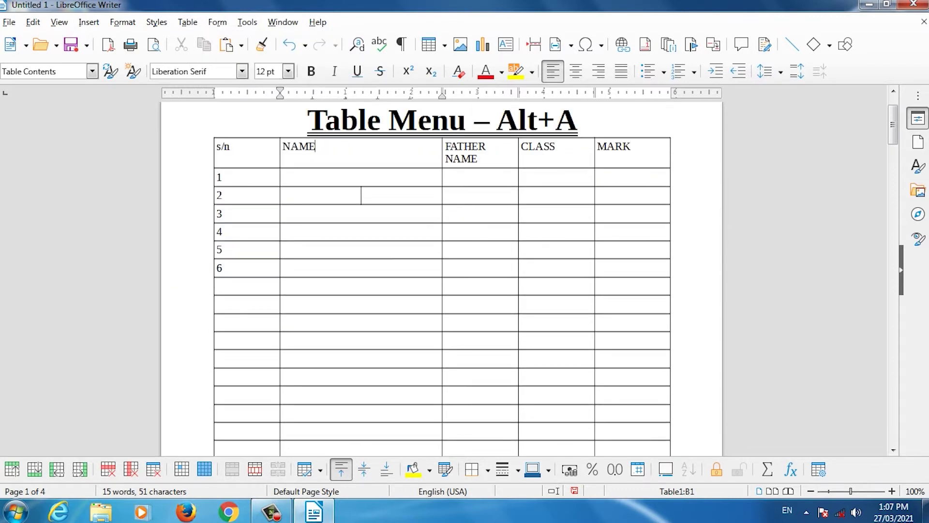
Split the table at the empty row below row 6, using the Copy heading mode.
click(598, 286)
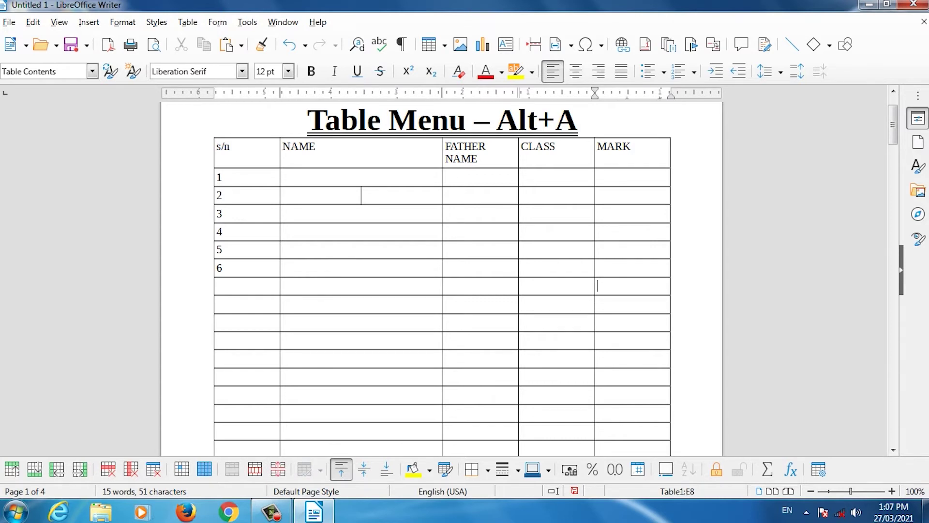
click(187, 21)
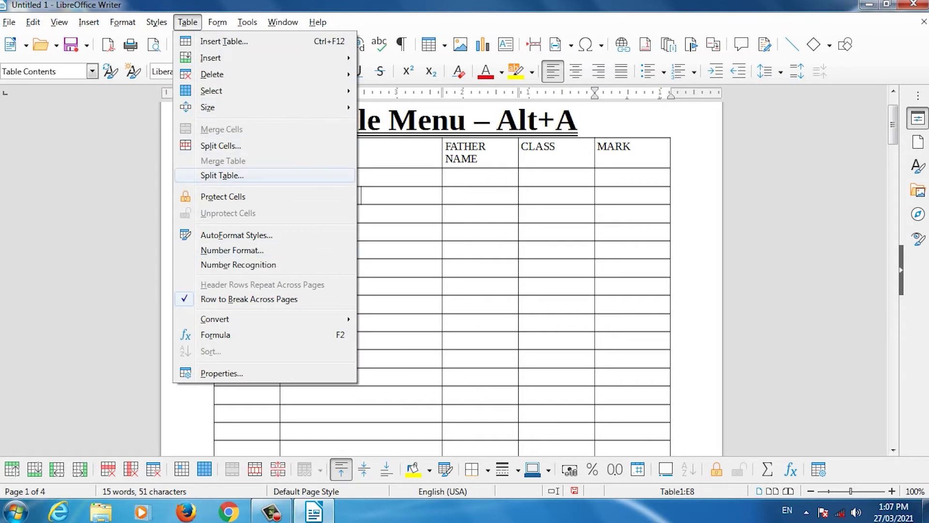
click(223, 175)
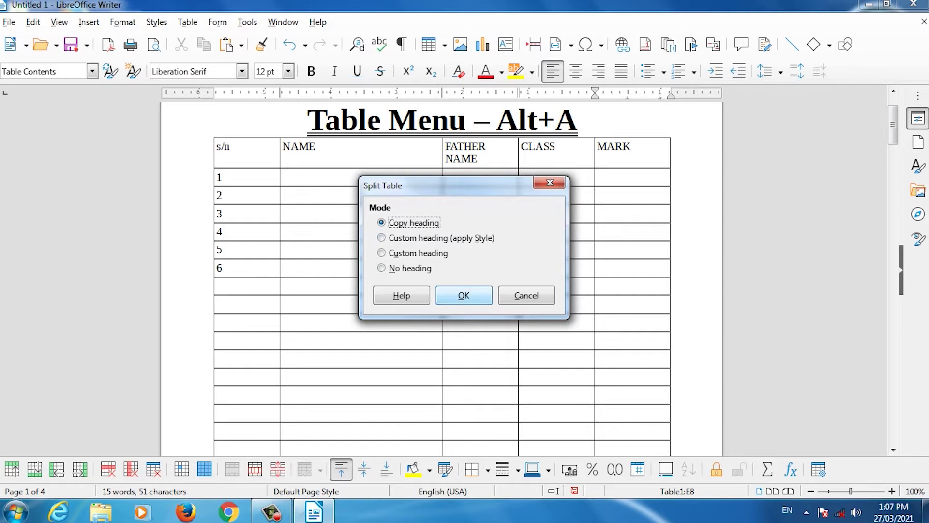
click(463, 295)
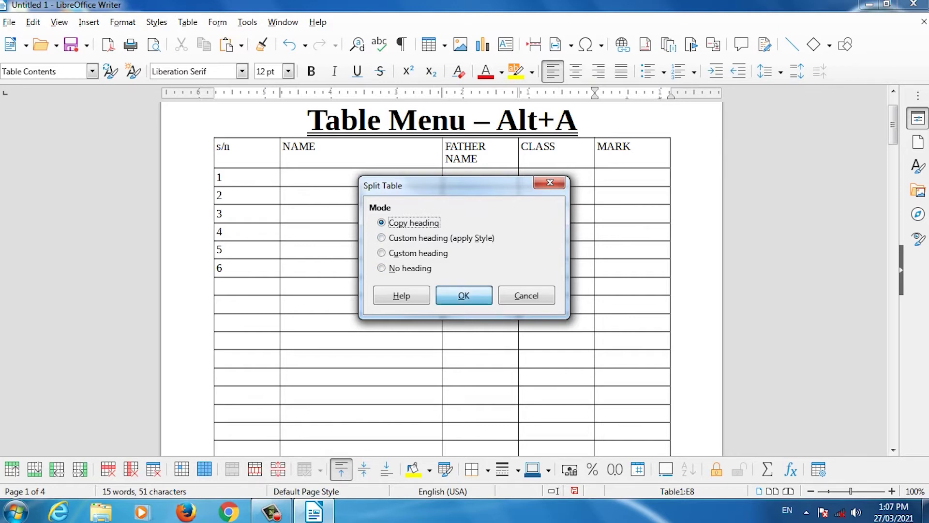
scroll(441, 271, down, 1)
scroll(361, 162, down, 3)
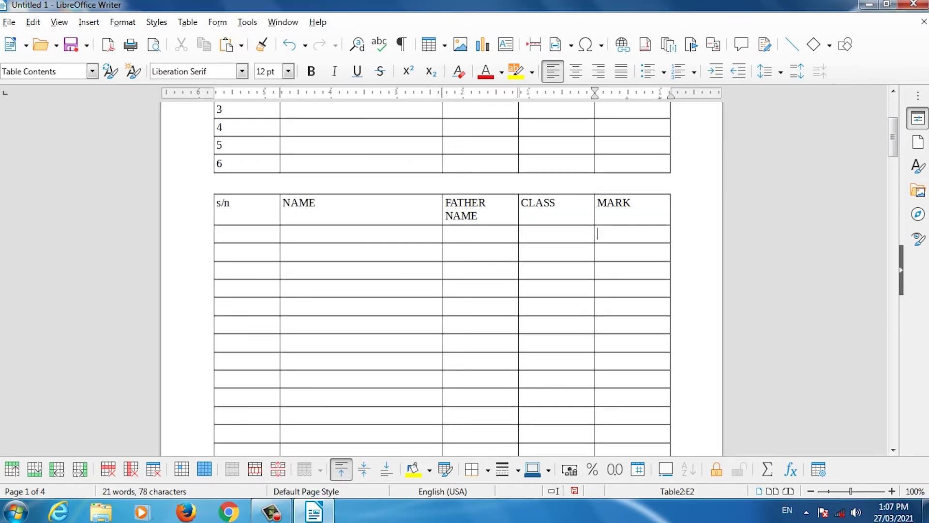
scroll(361, 261, up, 5)
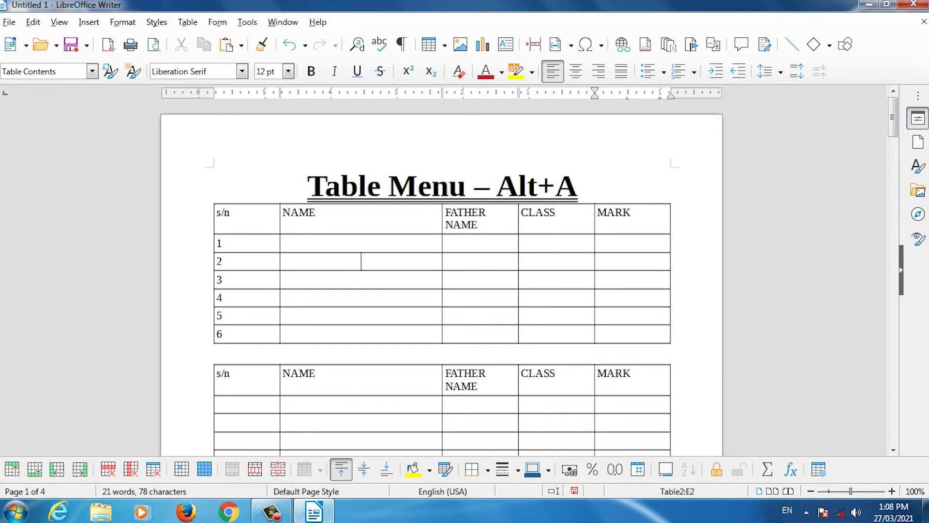
click(188, 21)
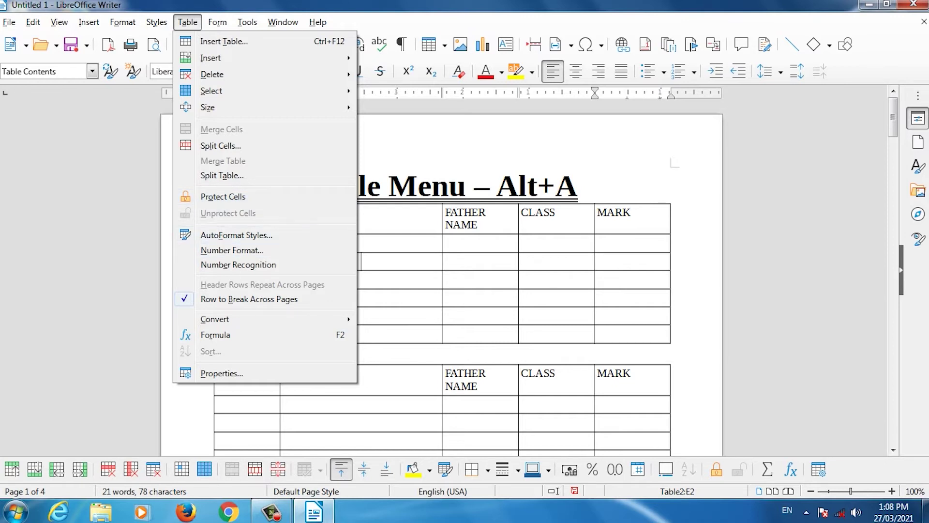
click(232, 250)
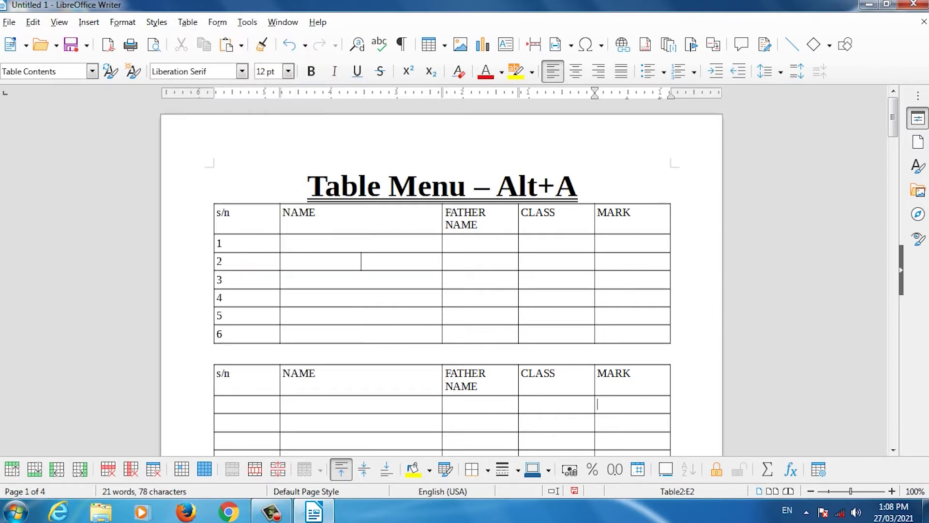
Create a new text document and insert a table with 3 columns and 5 rows, using no table style.
key(ctrl+n)
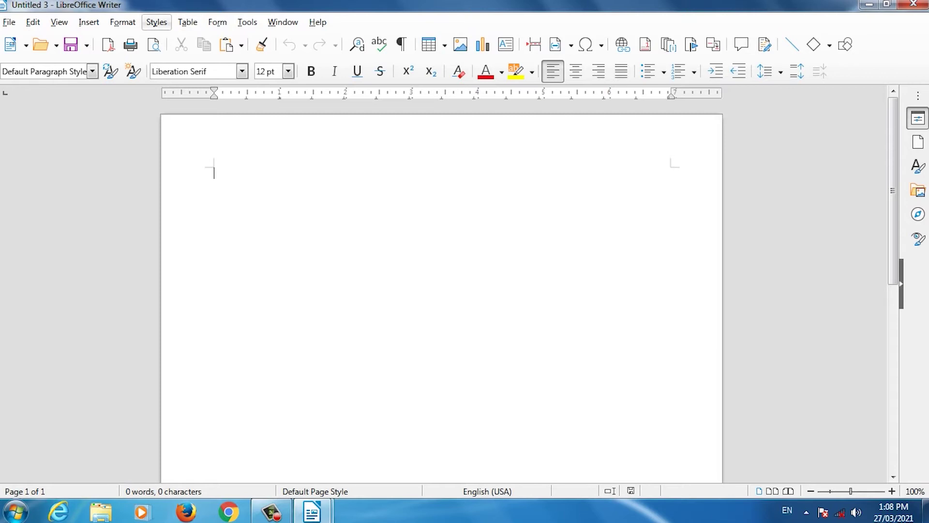
click(187, 22)
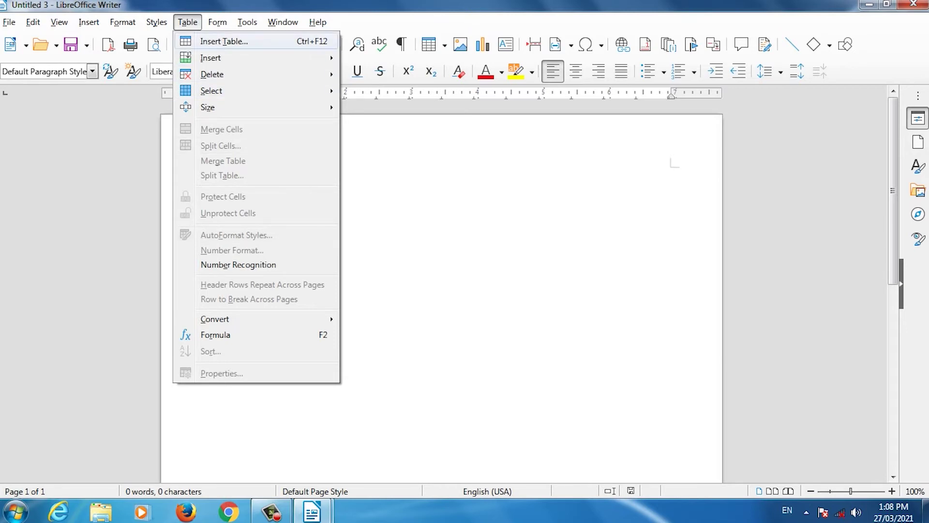
click(224, 41)
click(447, 145)
click(446, 146)
click(446, 152)
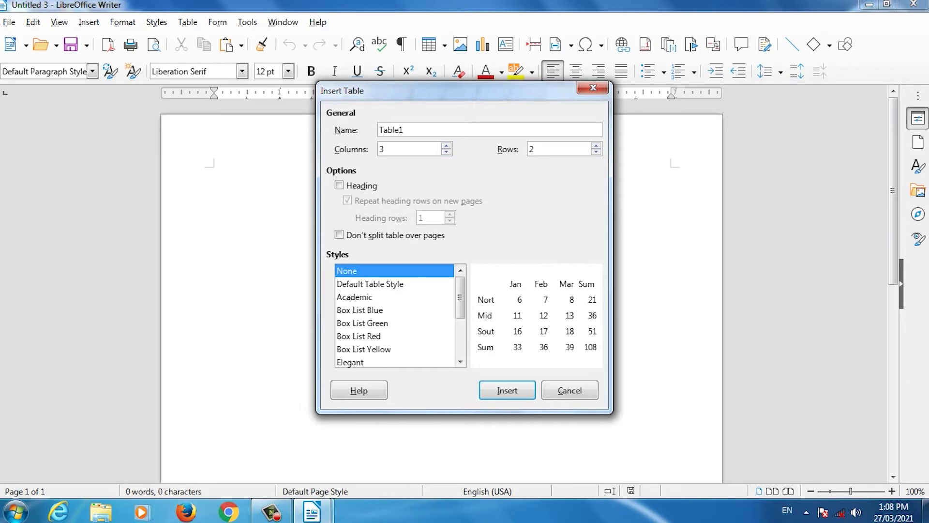
click(596, 146)
click(596, 145)
click(597, 145)
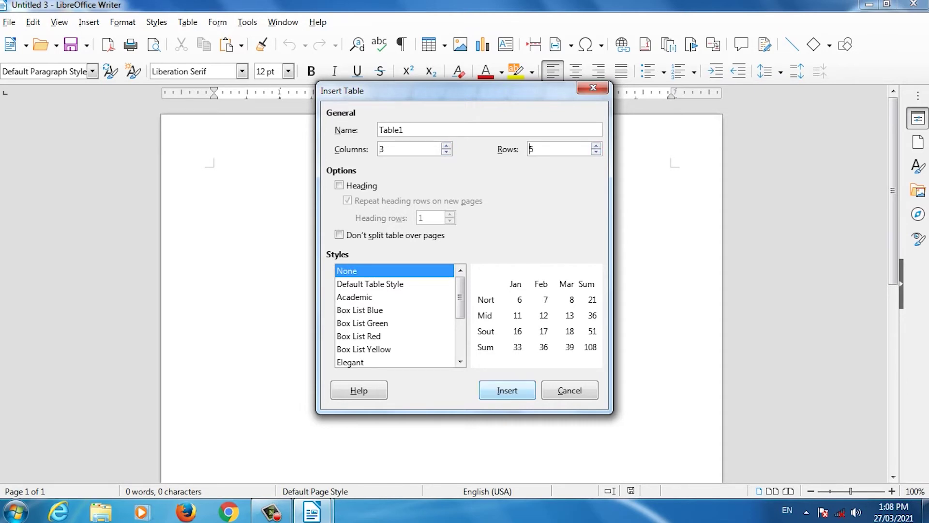
click(507, 390)
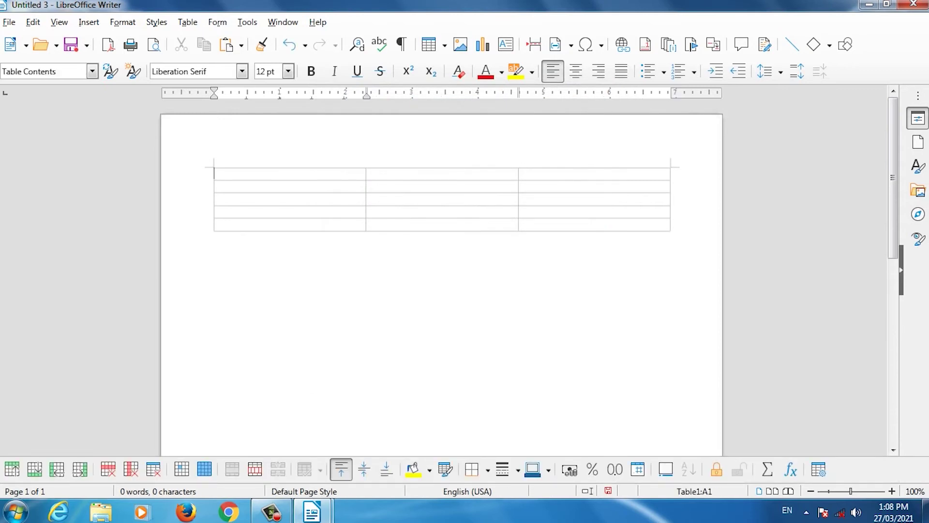
Undo the table insertion and redo it.
click(214, 236)
key(ctrl+z)
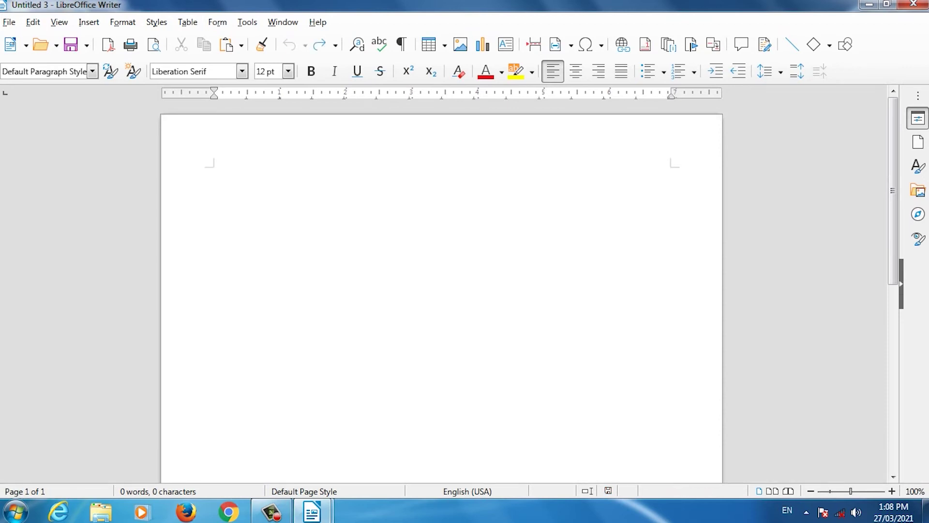
key(ctrl+y)
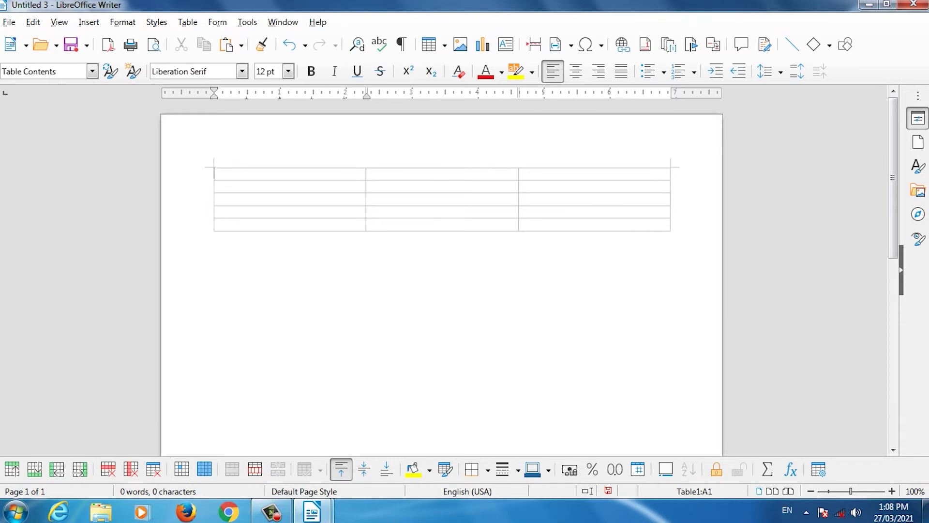
Select the whole table, clear the selection and apply an outer box border to the first cell.
click(205, 469)
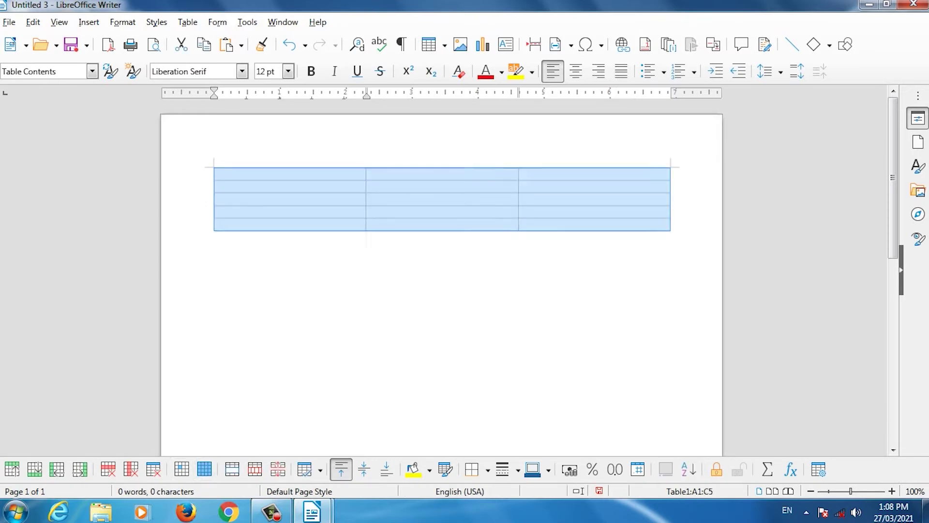
click(215, 237)
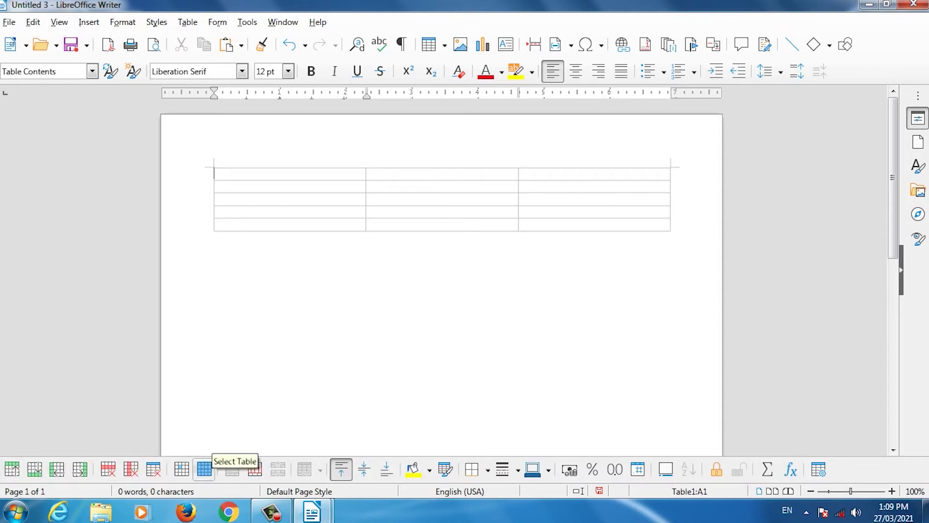
click(472, 469)
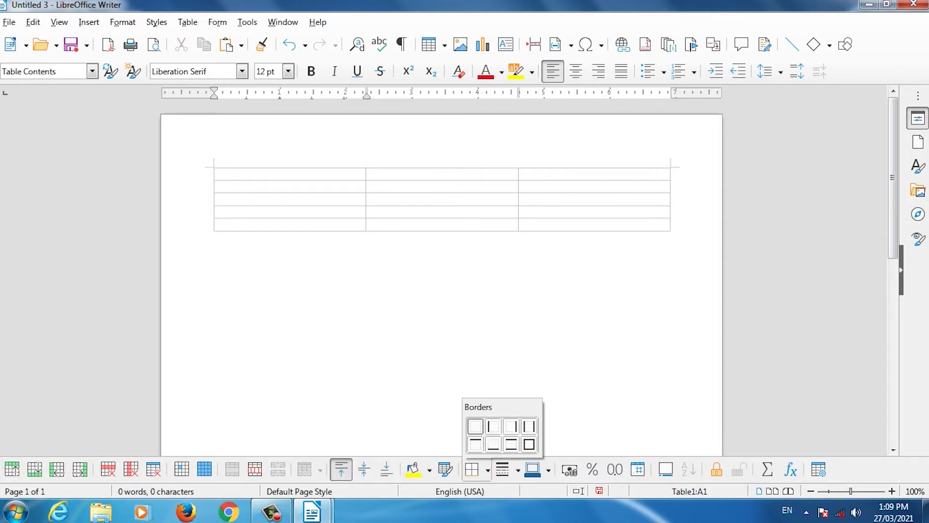
click(529, 444)
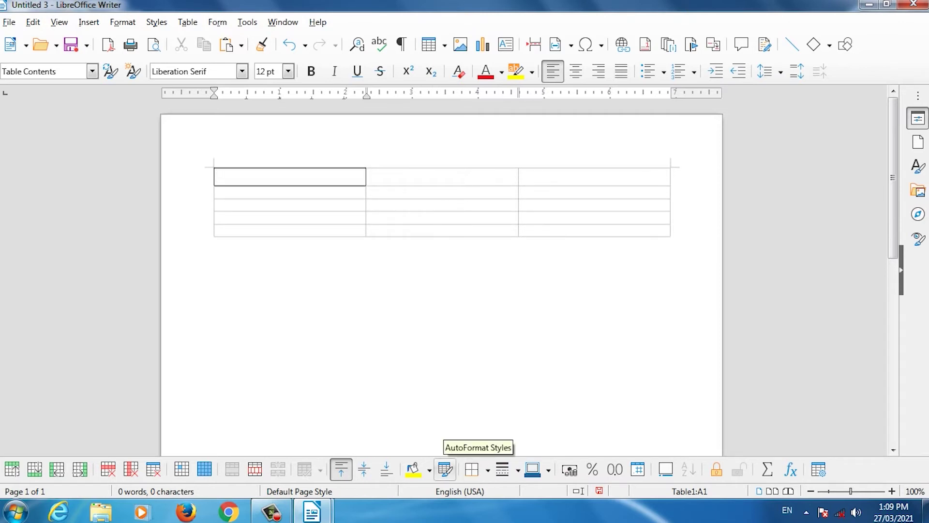
Open the AutoFormat styles for the table, close them without applying any, and briefly select the whole table.
click(446, 468)
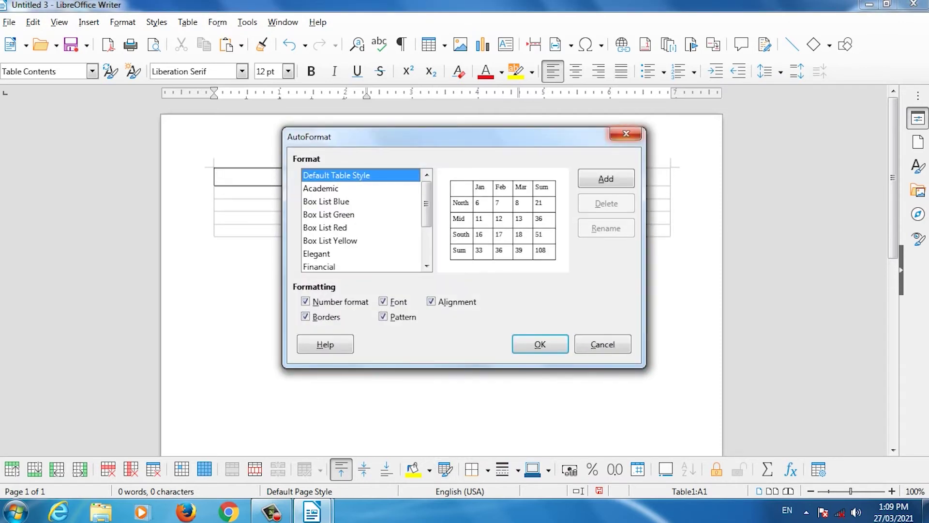
click(625, 133)
key(ctrl+a)
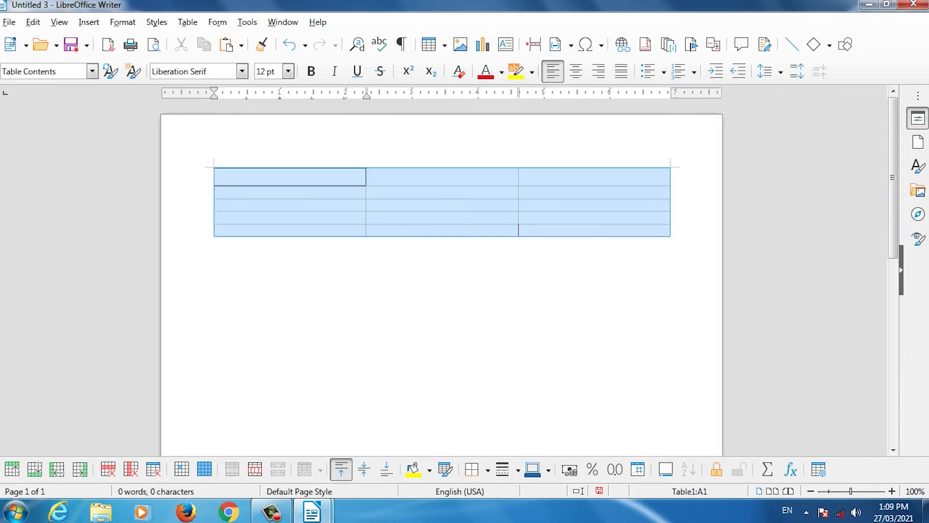
key(Right)
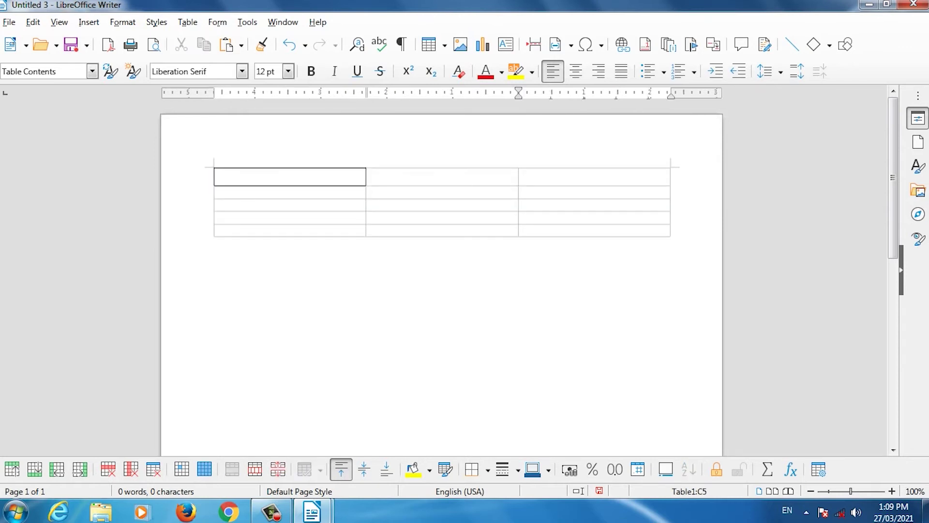
Close the new document Untitled 3 without saving its changes.
key(ctrl+w)
key(Tab)
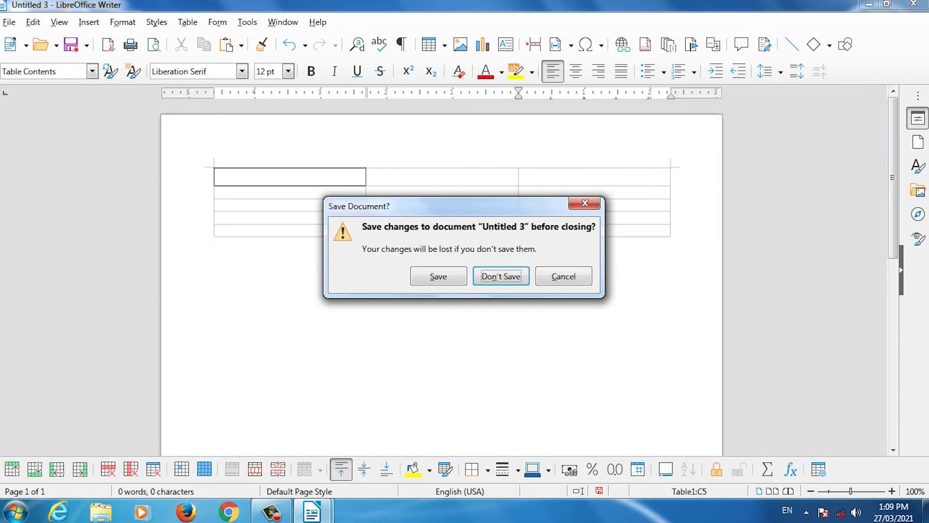
key(Return)
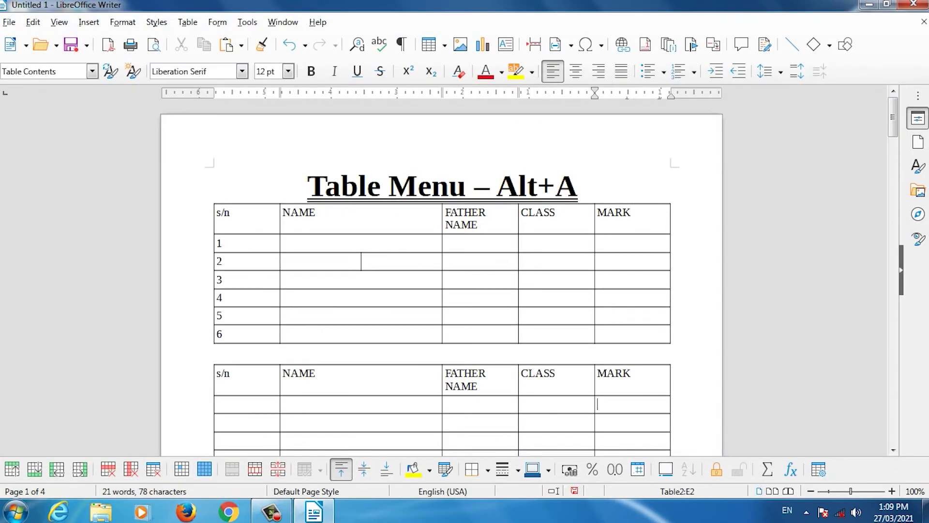
key(alt+a)
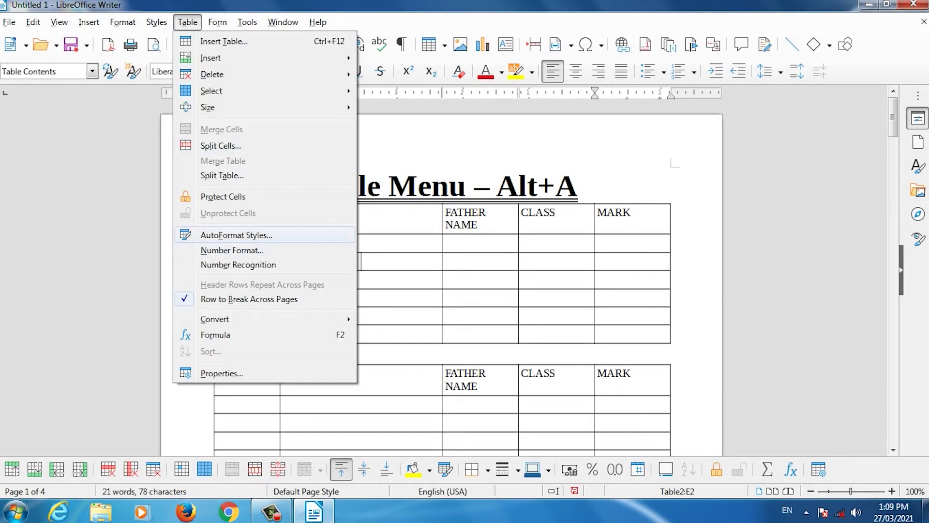
key(Down)
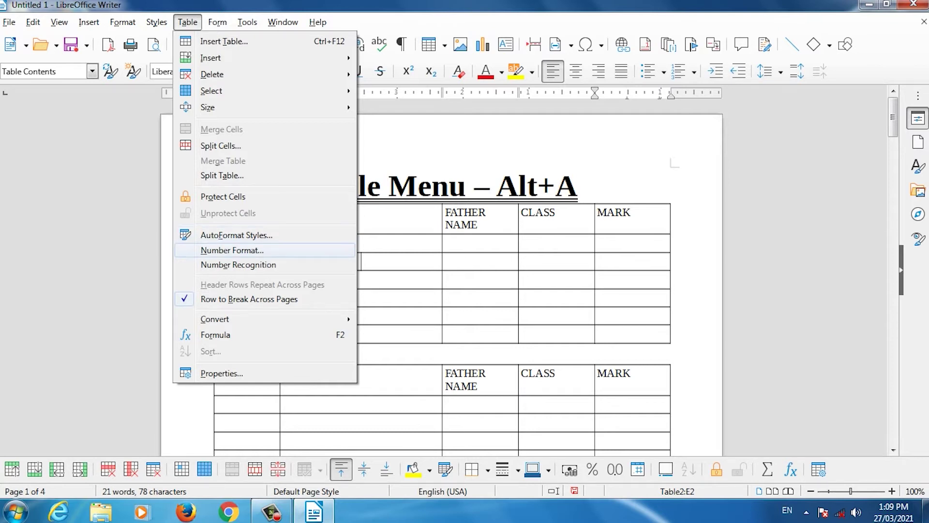
key(Escape)
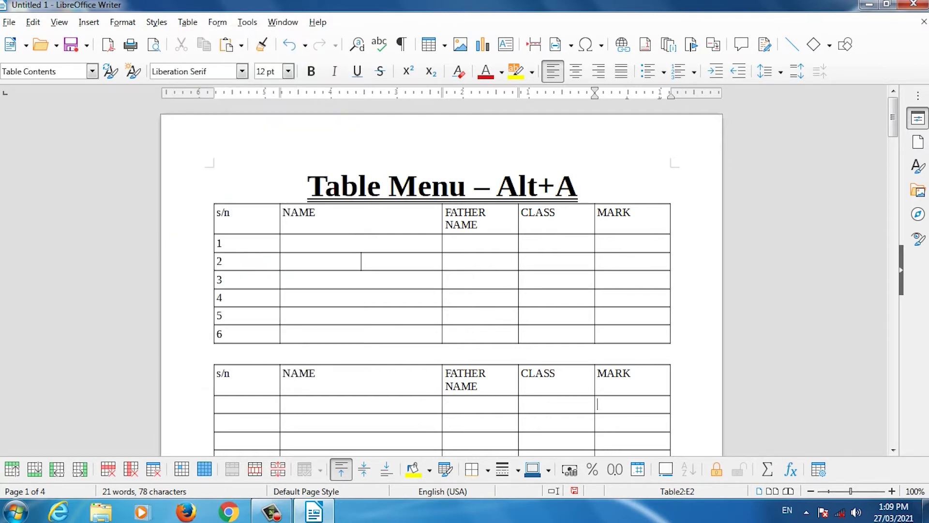
Select all cells of the first table and open its AutoFormat styles.
drag(632, 334, 242, 218)
click(187, 22)
key(Return)
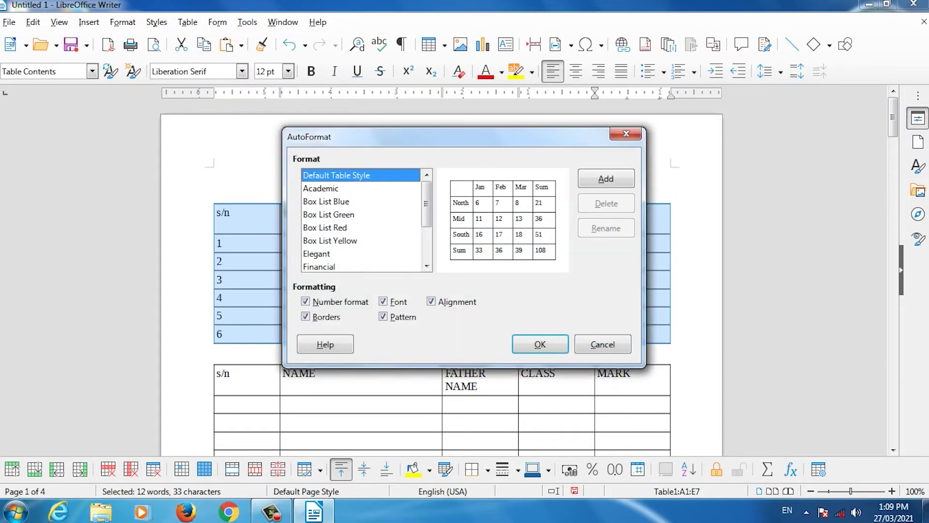
Preview the available AutoFormat table styles, from Academic through Simple List Shaded.
key(Down)
key(Down)
key(Down)
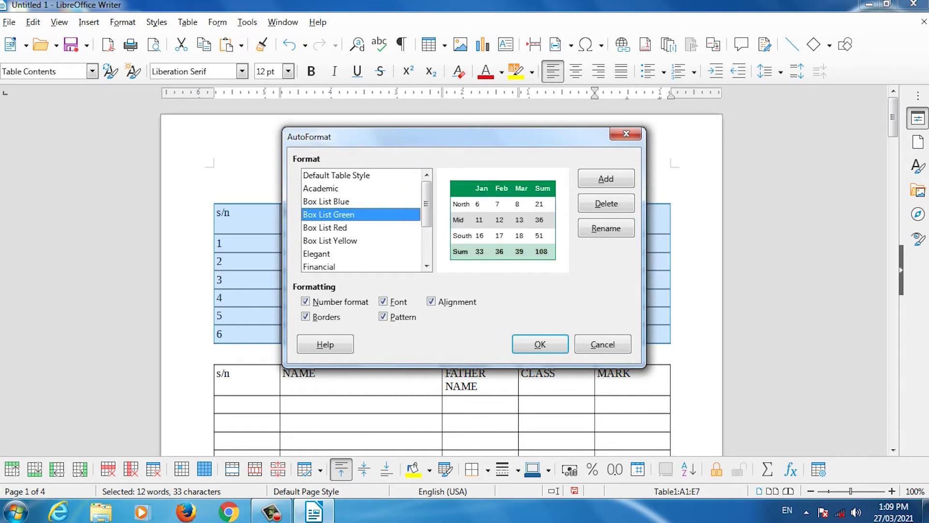
key(Up)
key(Down)
key(Down)
key(Down)
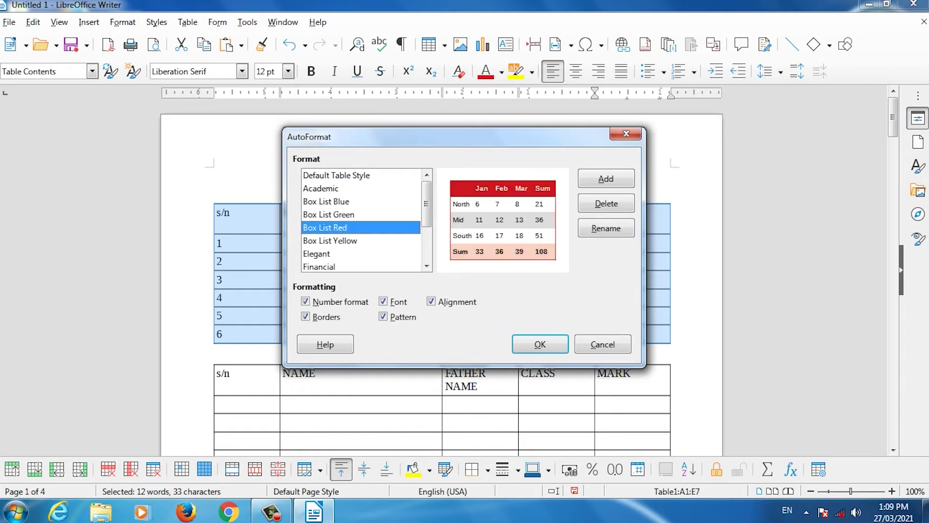
key(Down)
key(Down)
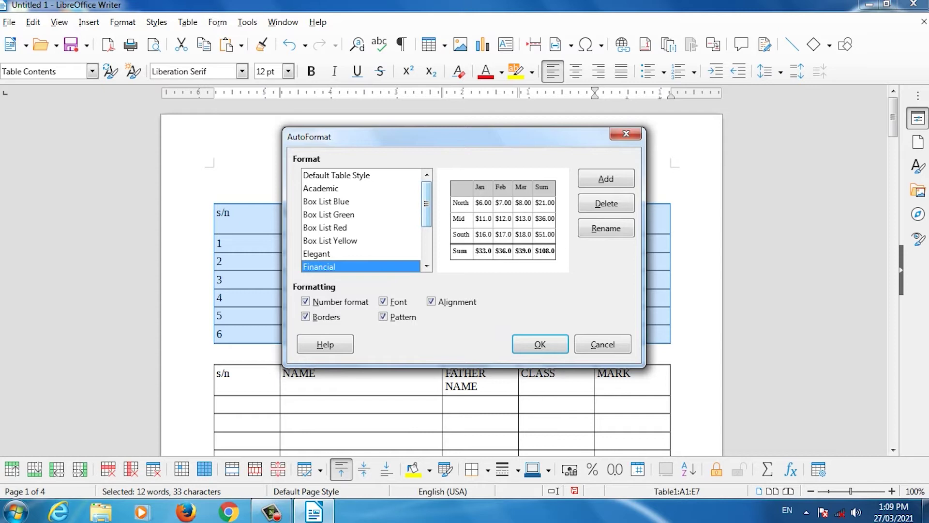
key(Down)
key(Down)
key(Down)
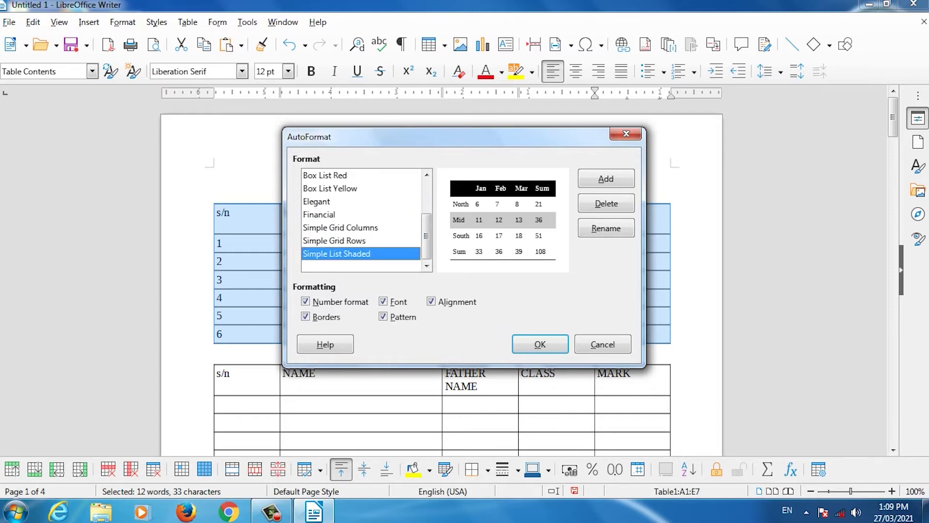
key(Up)
key(Up)
drag(426, 237, 426, 203)
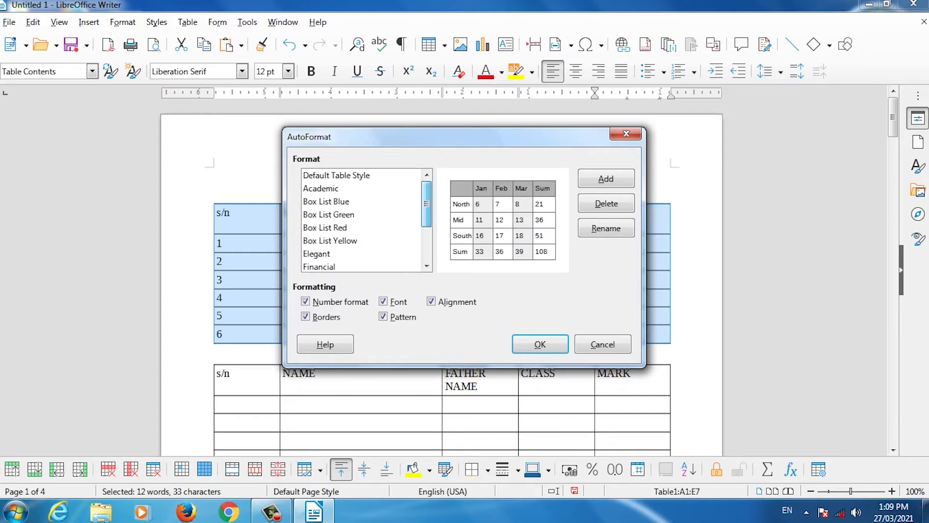
Apply the Box List Red style to the first table and clear the cell selection.
click(338, 214)
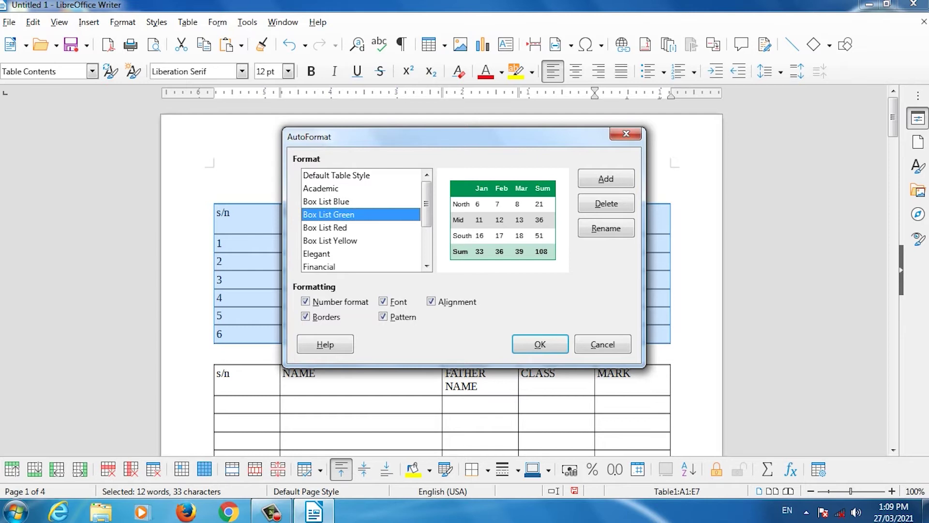
key(Down)
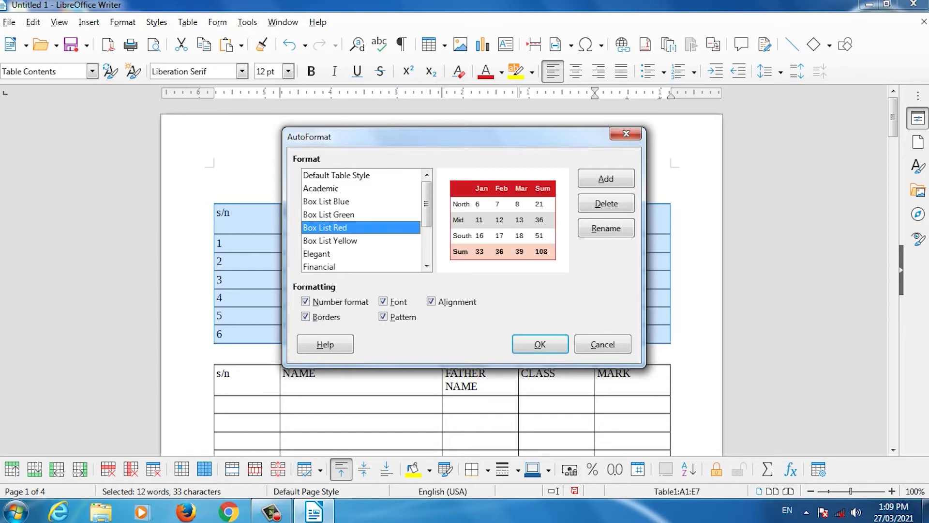
key(Return)
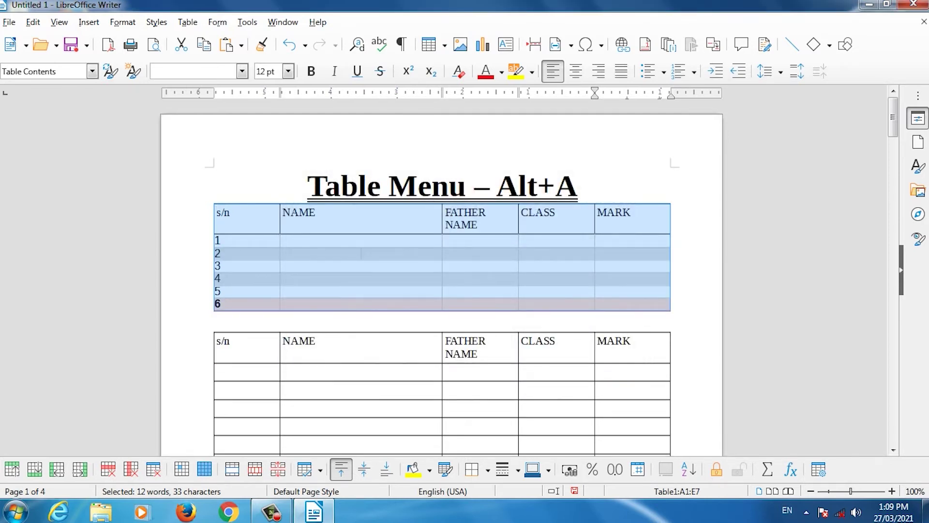
click(527, 303)
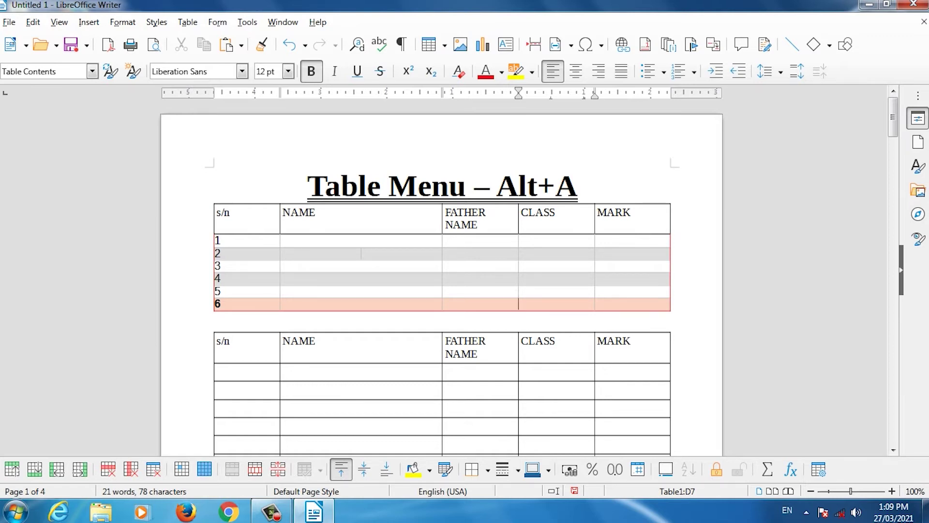
key(alt+a)
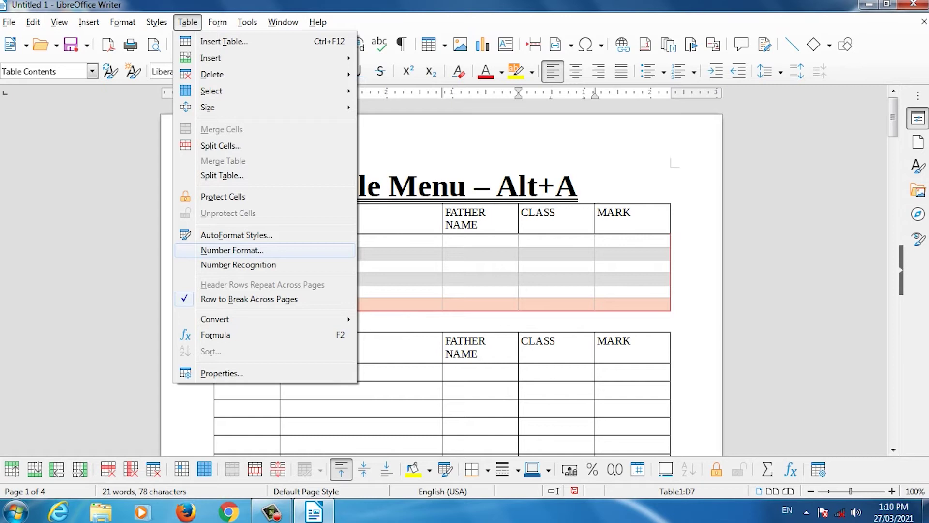
key(Escape)
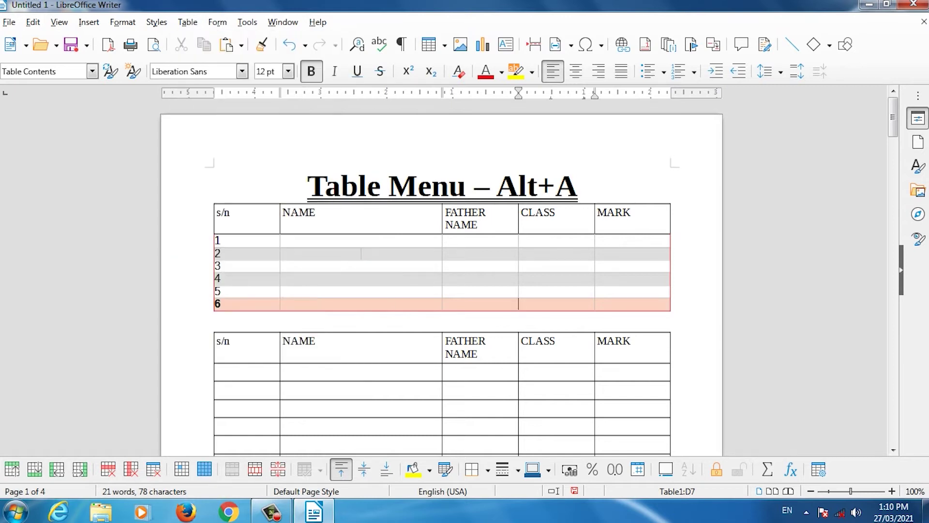
Enter 100, 150 and COMPUTER in the first three cells below NAME in the second table.
scroll(442, 218, down, 4)
click(290, 273)
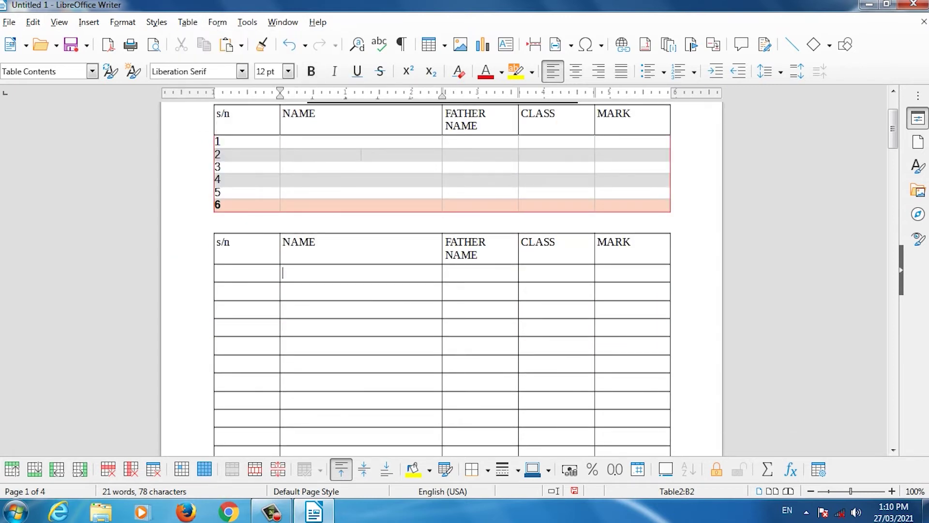
text(100)
key(Down)
text(150)
key(Down)
text(COMPUTER)
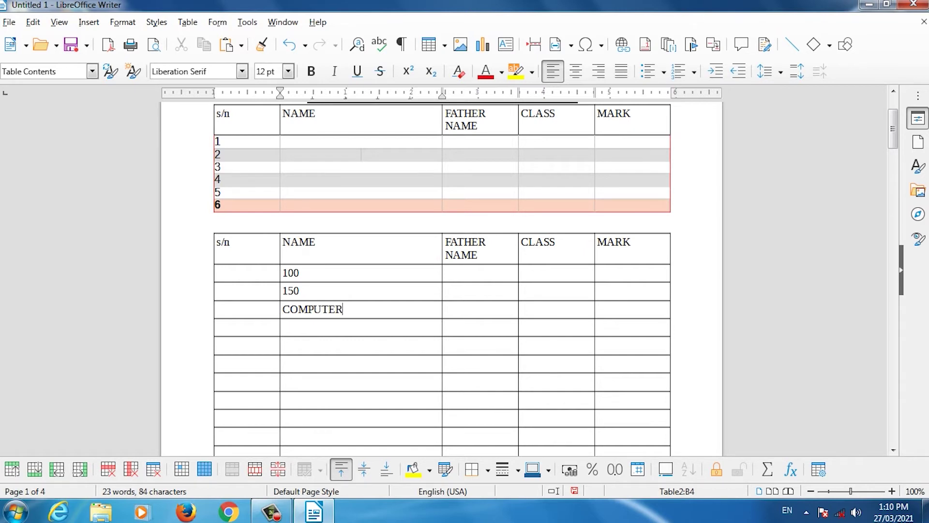
key(Down)
click(187, 22)
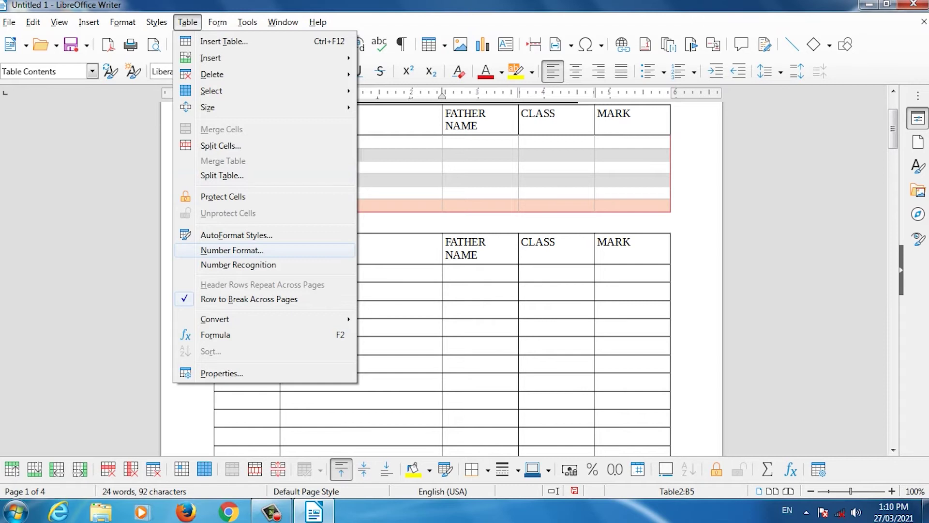
key(Escape)
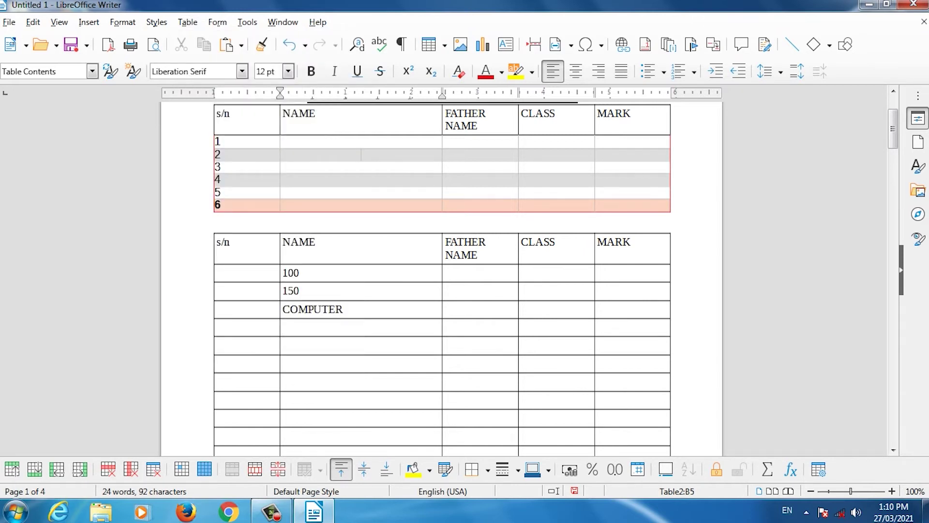
Enter the numbers 1 to 5 in the first five cells below FATHER NAME in the second table.
text(1)
key(Down)
text(2)
key(Down)
text(3)
key(Down)
text(4)
key(Down)
text(5)
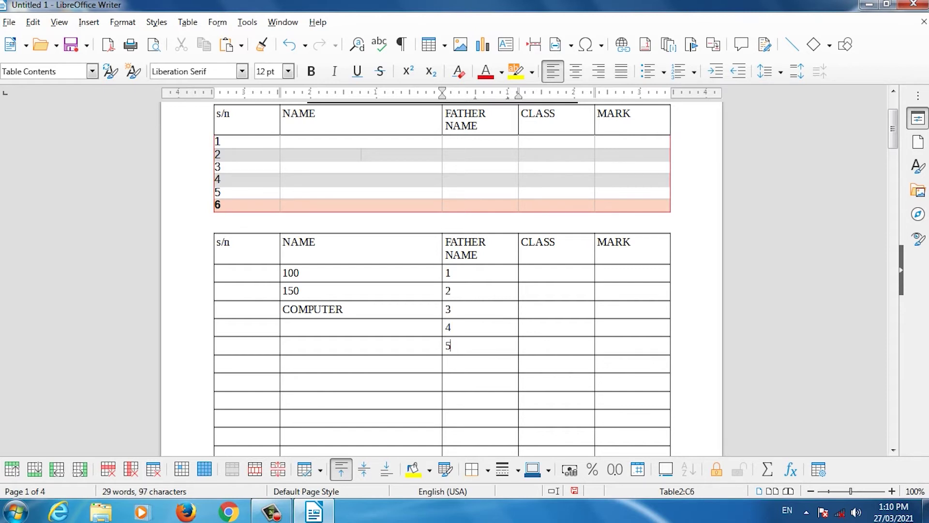
Select the five cells containing 1 to 5 and open their number format settings.
key(shift+Up)
key(shift+Up)
key(shift+Up)
key(shift+Up)
key(shift+Left)
key(shift+Right)
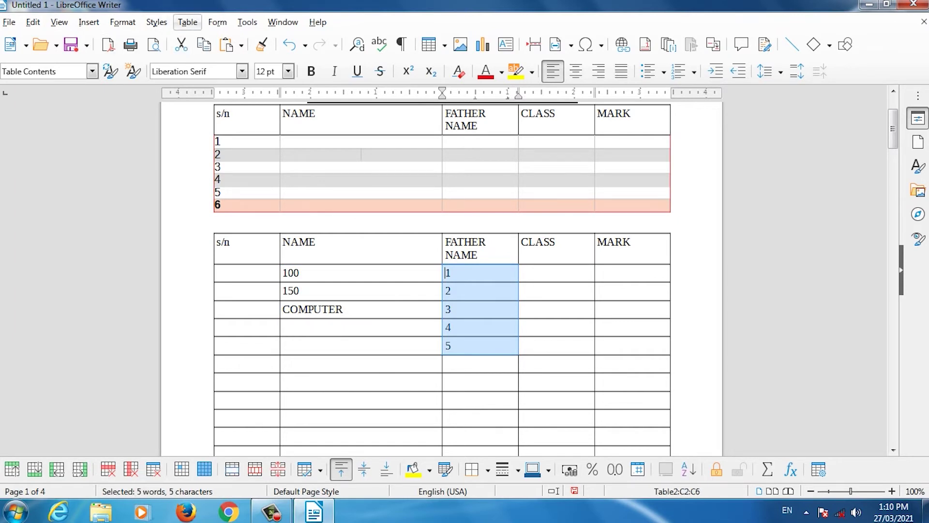
click(187, 22)
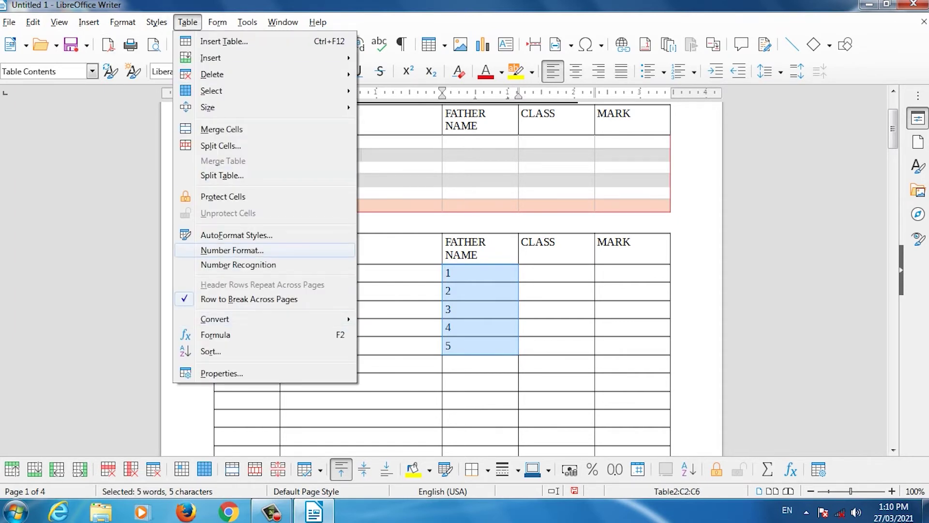
key(Escape)
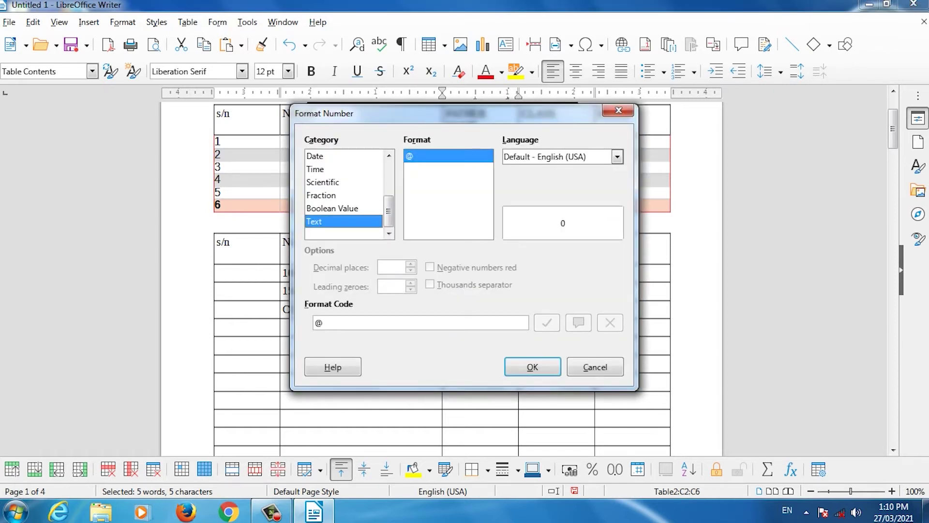
Compare the Time, Currency, Number and Percent categories and apply the Percent format with two decimal places to the selected cells.
click(316, 169)
click(388, 155)
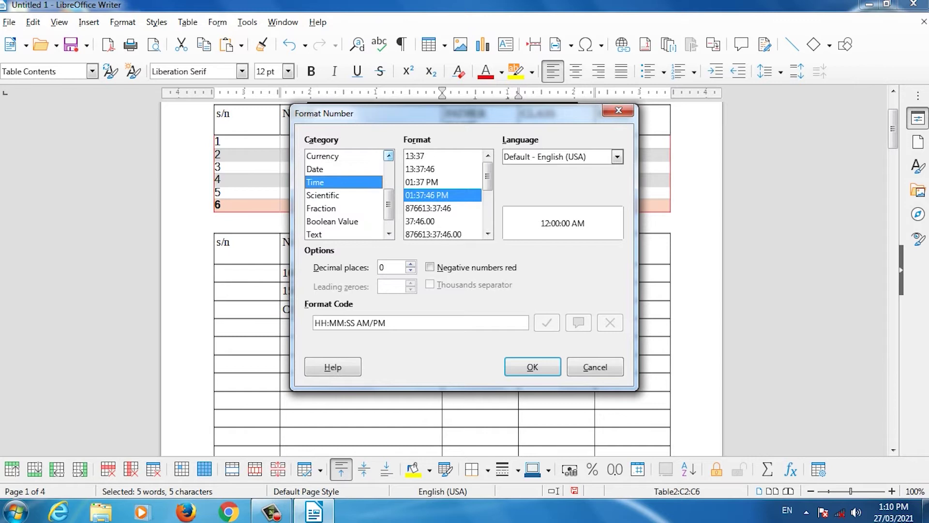
click(323, 195)
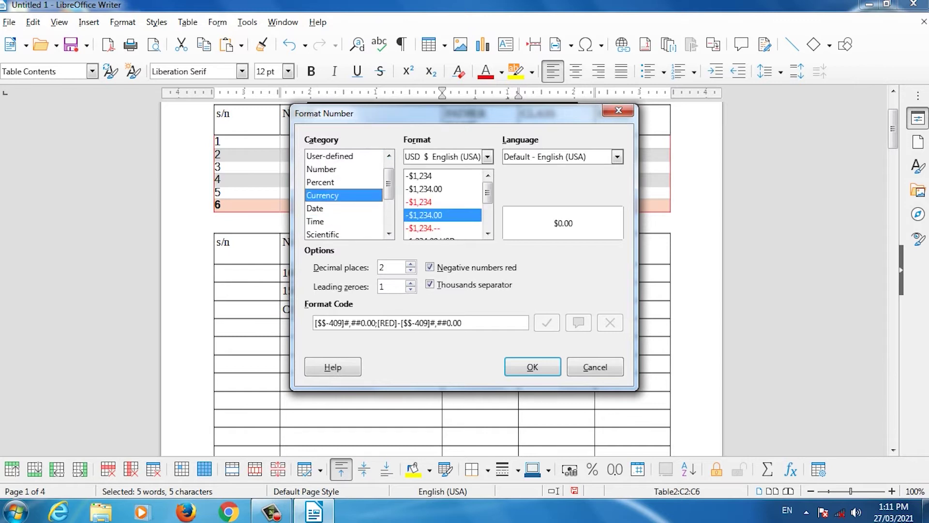
click(321, 182)
click(321, 170)
click(321, 182)
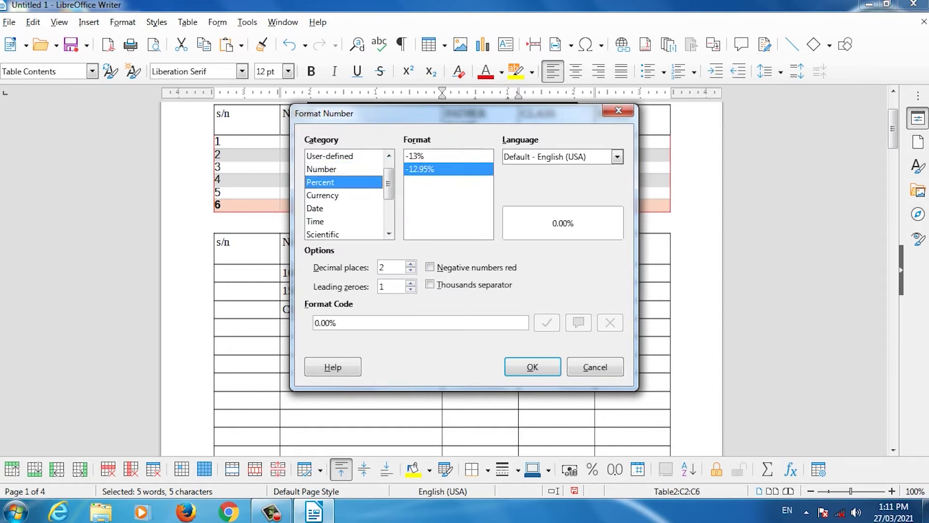
click(322, 195)
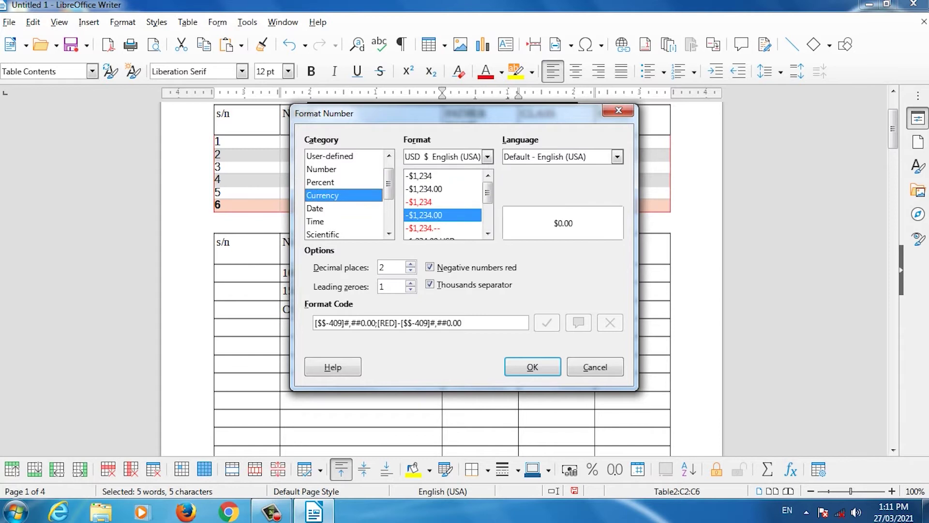
click(320, 182)
click(533, 367)
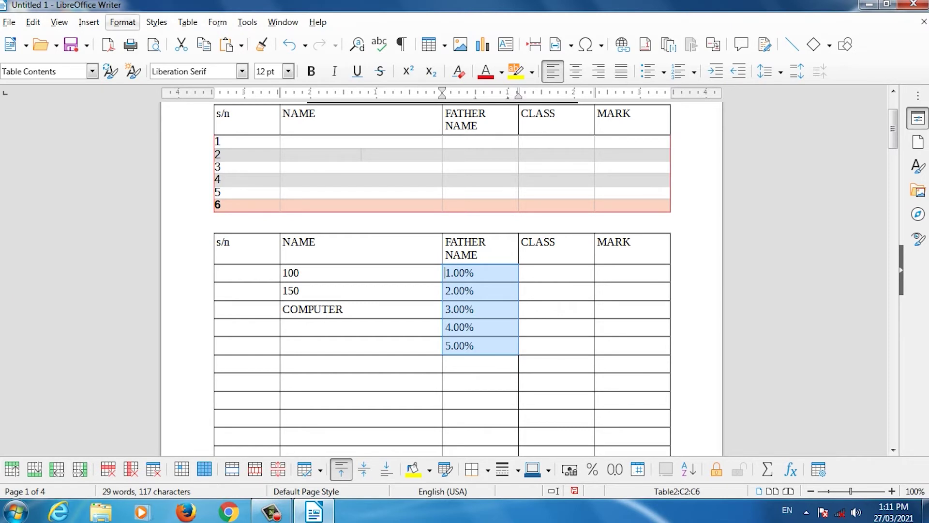
Change the selected cells' number format to Currency in the -$1,234.00 format with two decimal places.
click(187, 21)
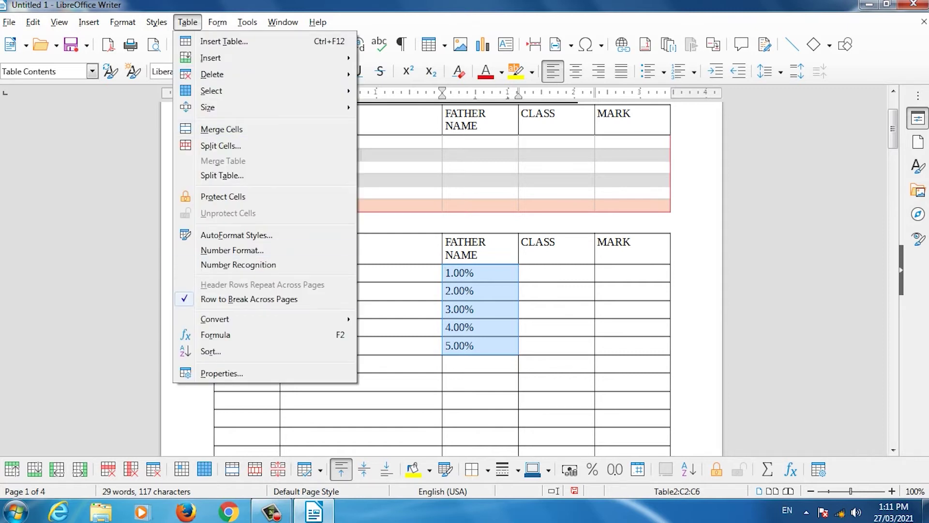
key(Return)
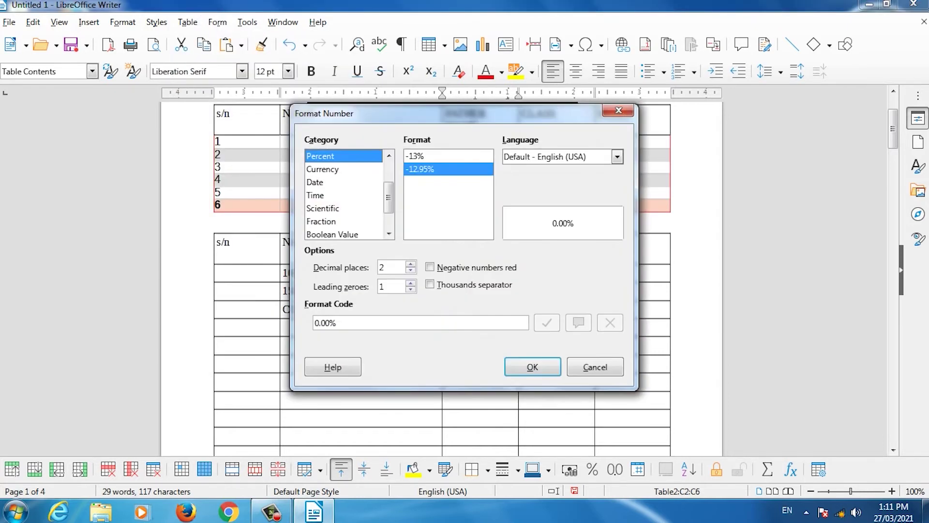
key(Down)
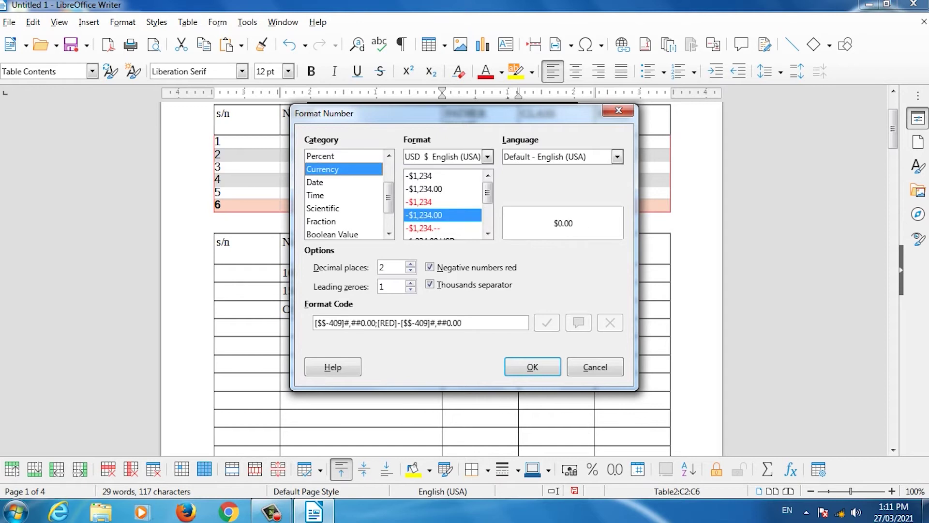
key(Return)
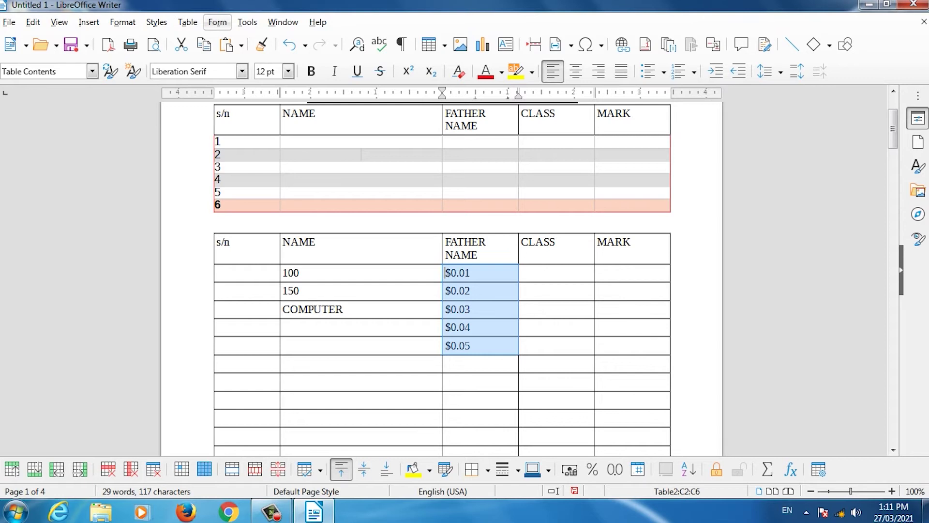
Enable Number Recognition and replace the first value below FATHER NAME in the second table with 100.
click(188, 22)
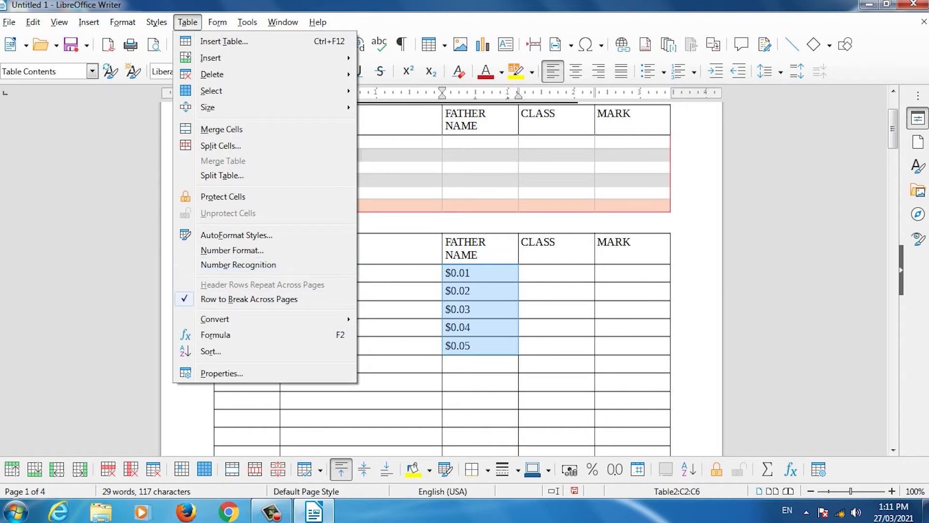
click(238, 265)
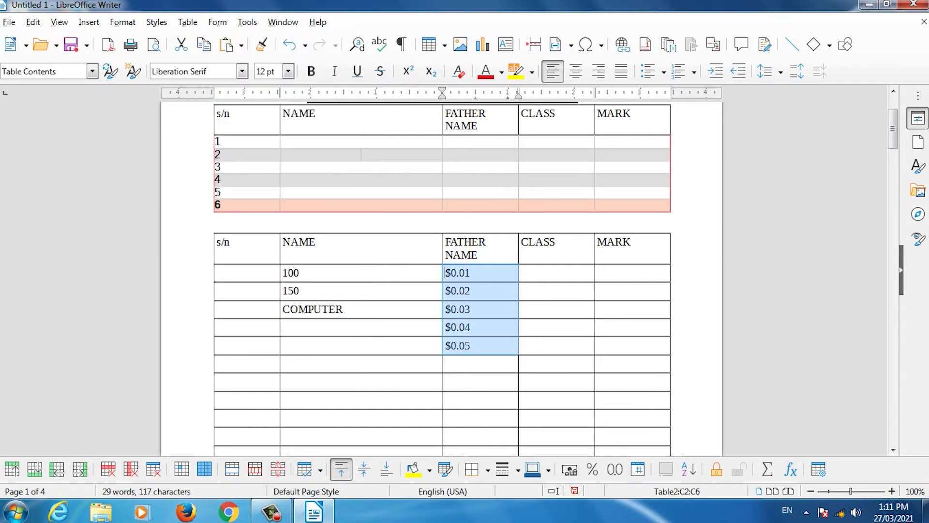
click(446, 291)
key(BackSpace)
key(BackSpace)
key(BackSpace)
key(BackSpace)
key(BackSpace)
text(100)
key(Down)
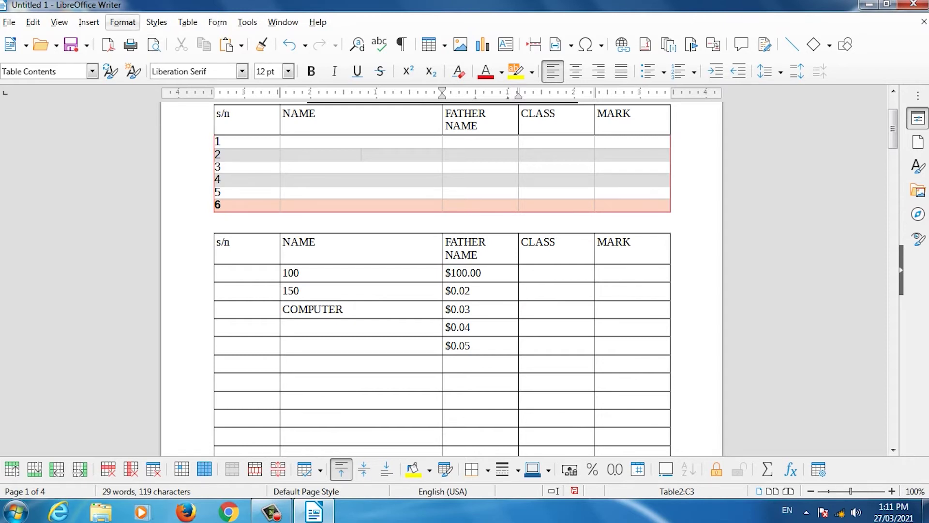
Enable Number format recognition and Alignment for input in tables in the Writer table options.
click(123, 22)
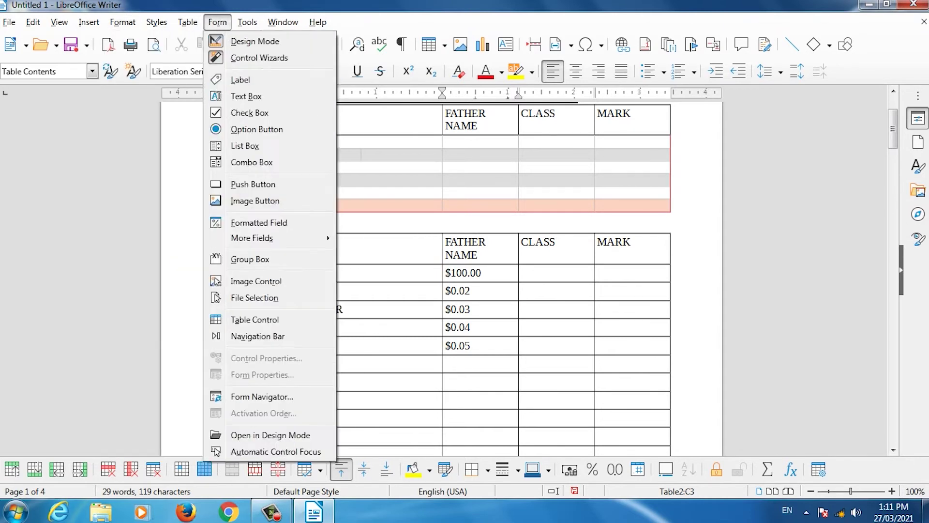
click(278, 440)
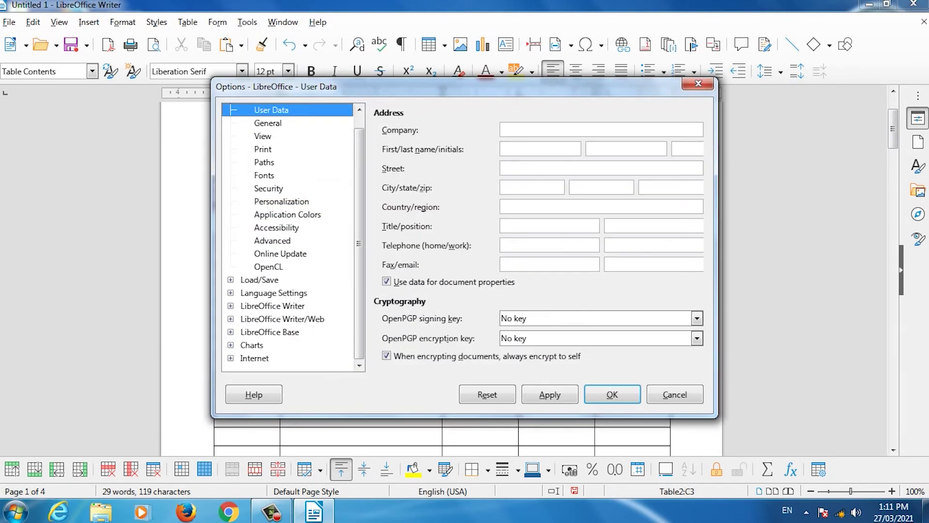
click(230, 306)
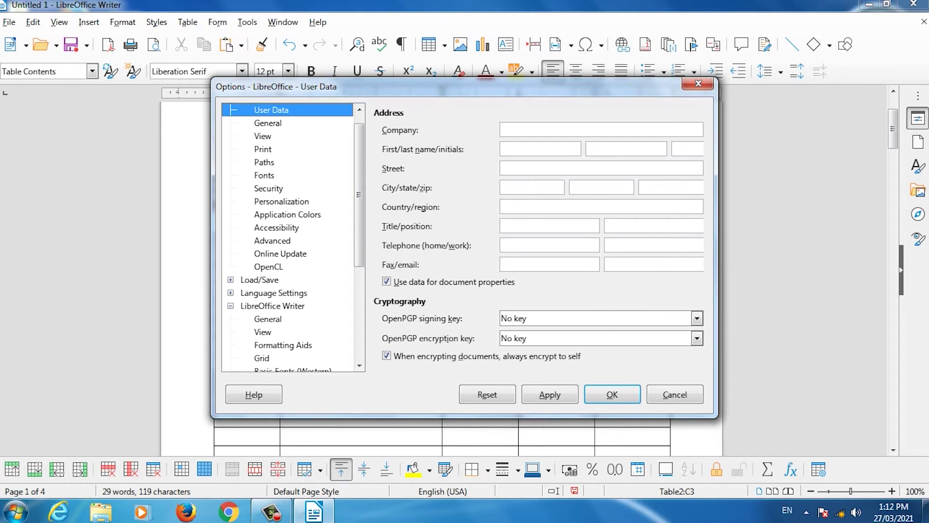
scroll(293, 237, down, 2)
scroll(293, 237, down, 2)
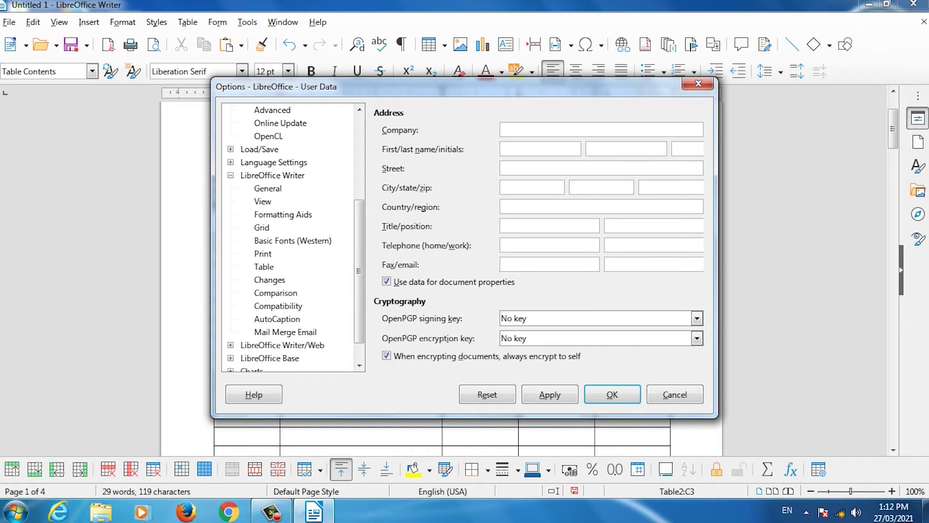
click(264, 267)
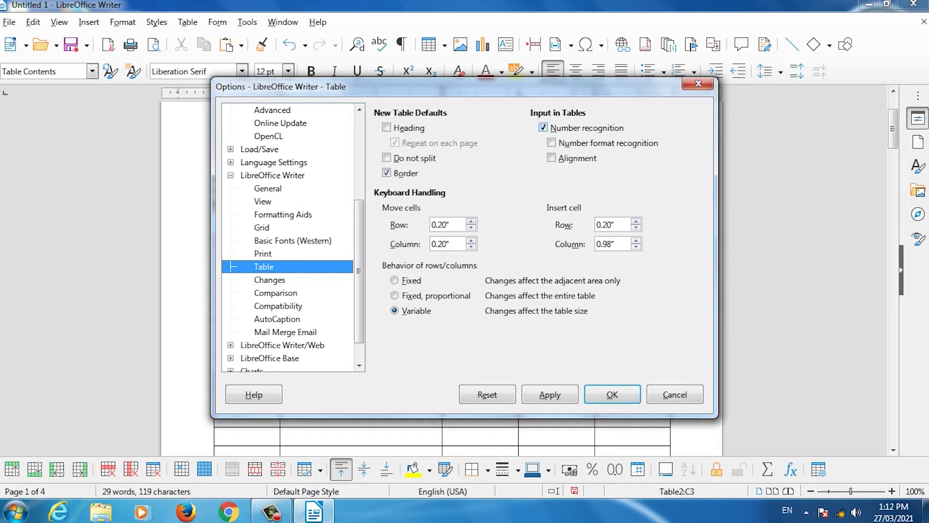
click(551, 143)
click(551, 158)
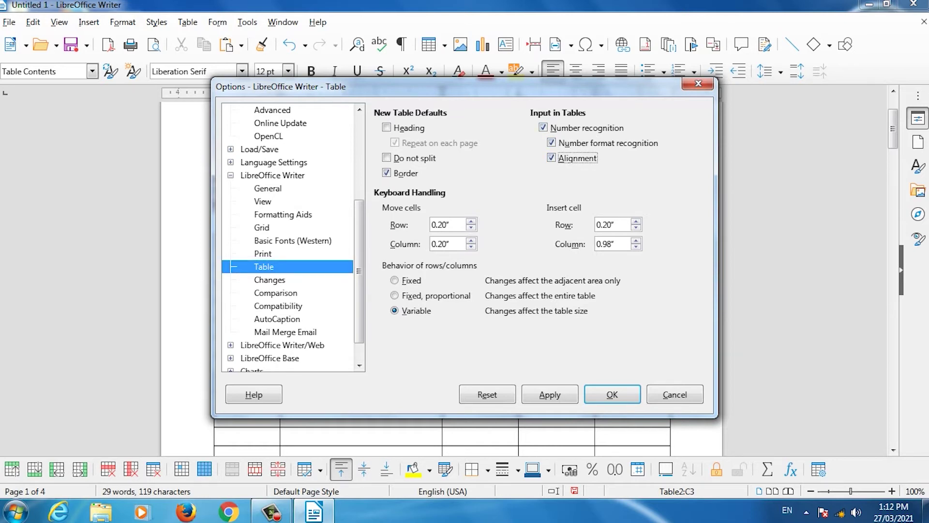
click(550, 394)
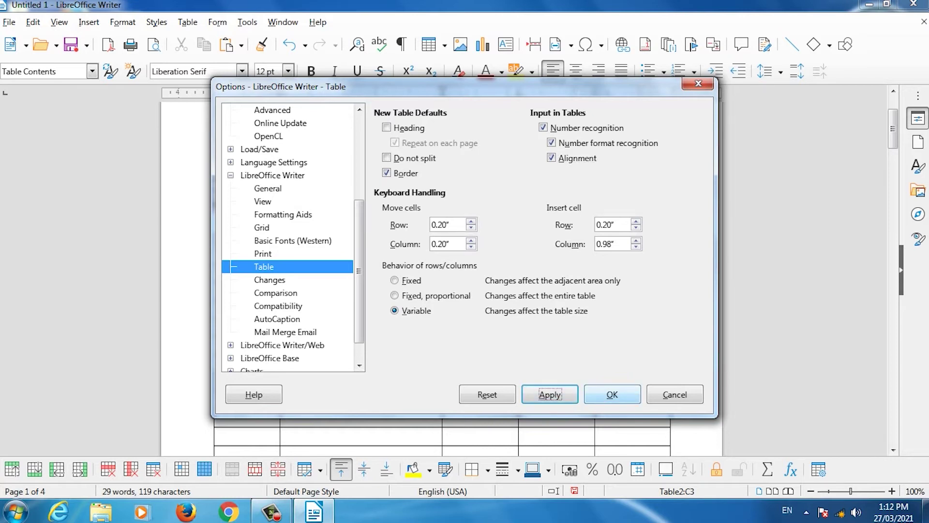
click(613, 394)
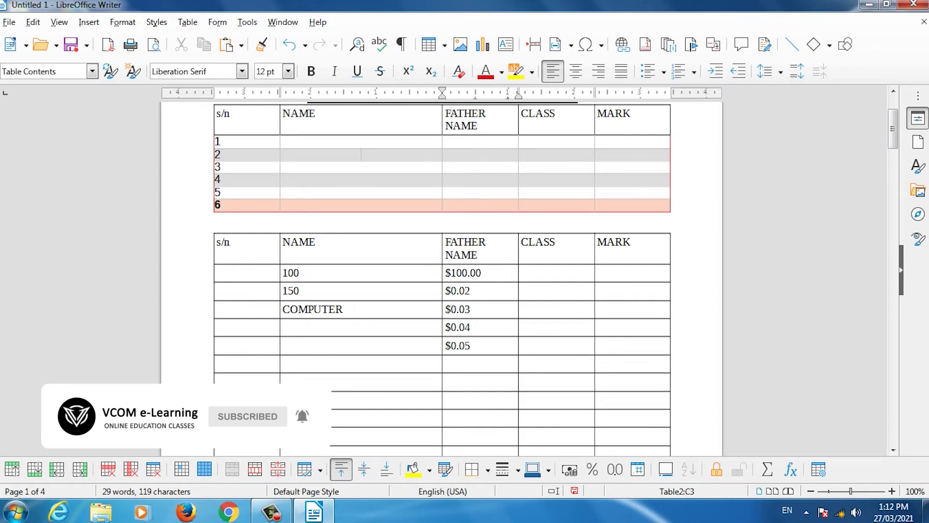
Select the NAME cells containing 100 and 150 in the second table and turn off Number Recognition.
double_click(291, 273)
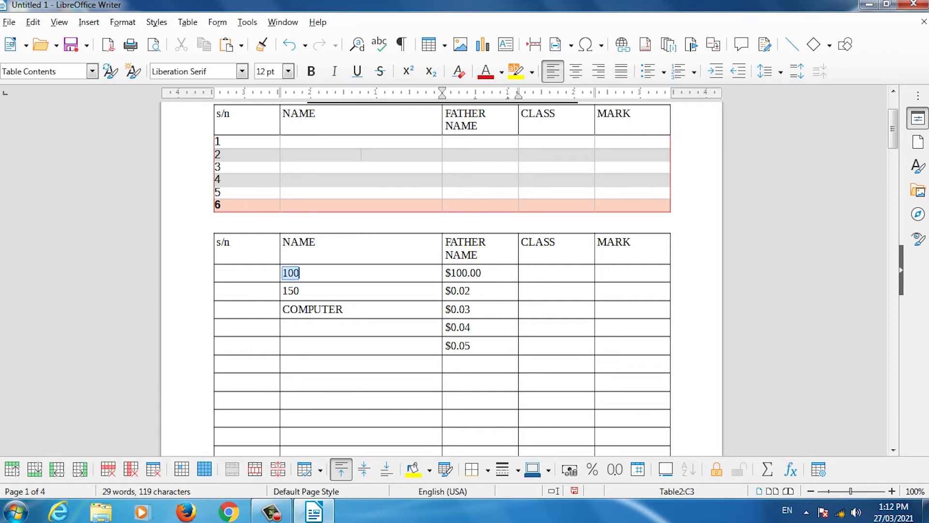
click(300, 273)
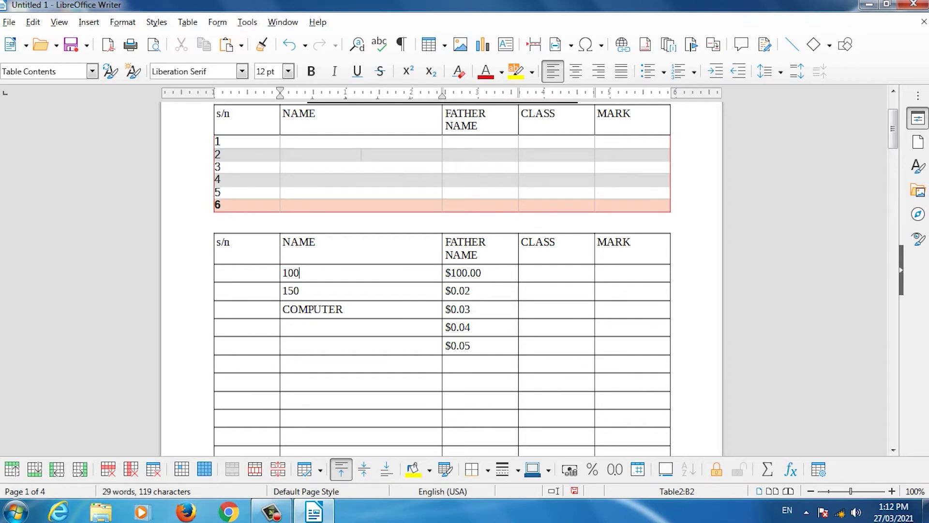
key(shift+Down)
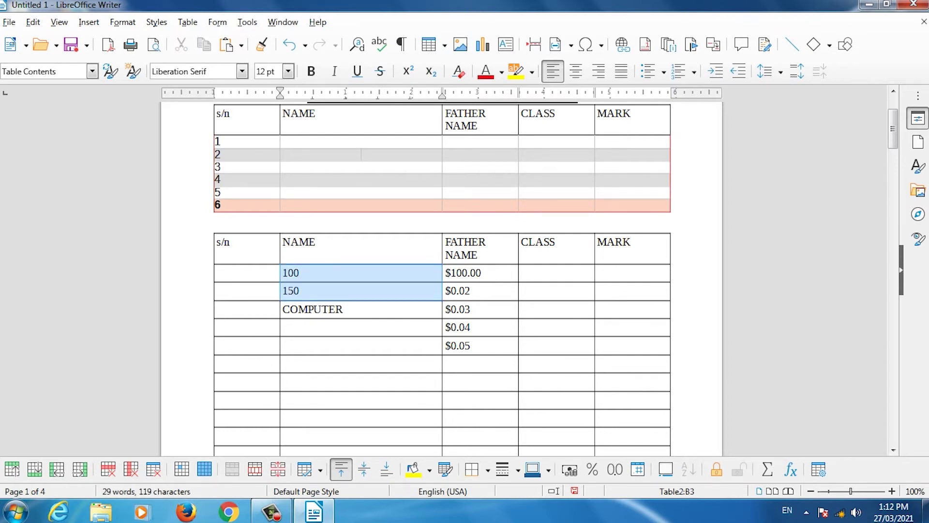
click(187, 22)
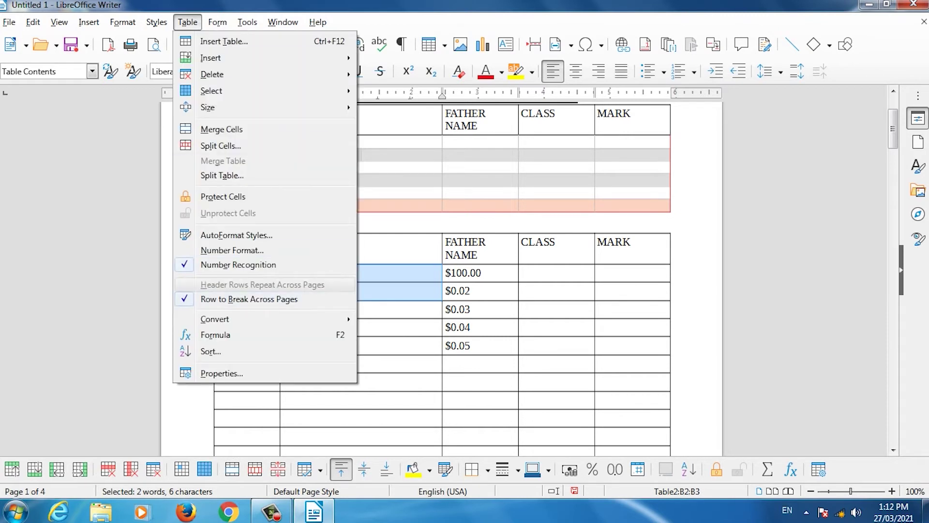
click(238, 264)
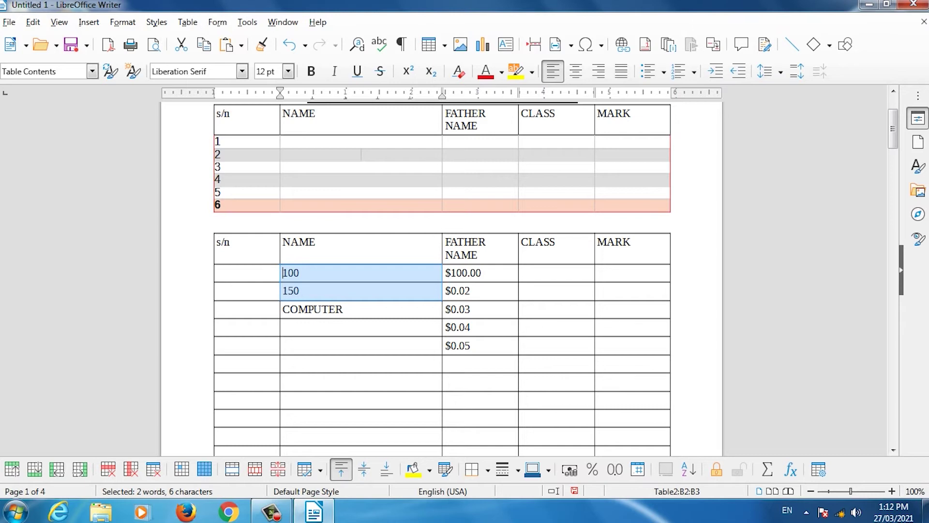
Replace the first value below NAME in the second table with 465745.
click(301, 273)
key(BackSpace)
key(BackSpace)
key(BackSpace)
text(465745)
key(Down)
drag(325, 273, 242, 273)
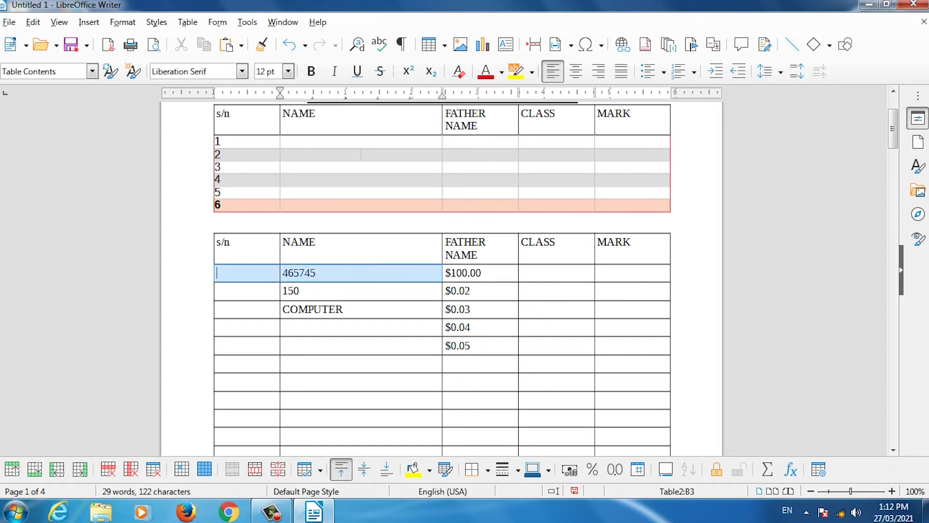
click(284, 345)
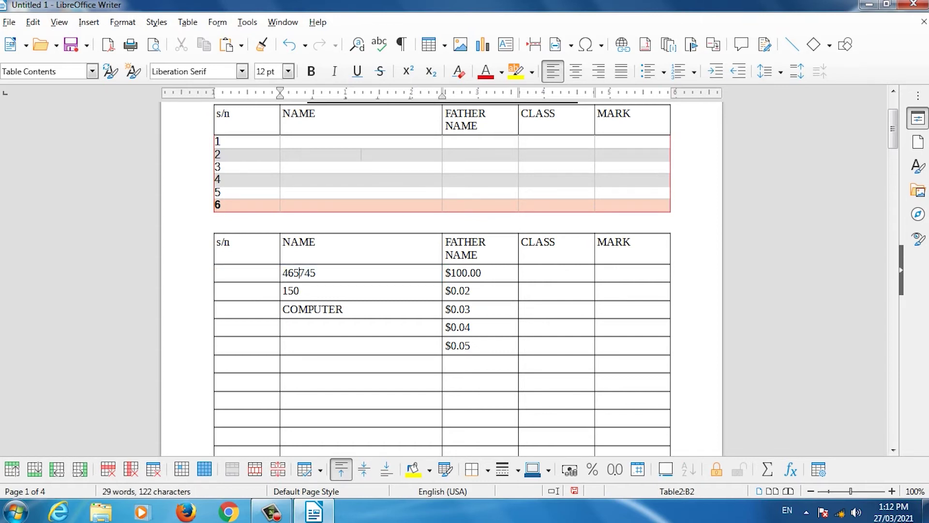
key(Up)
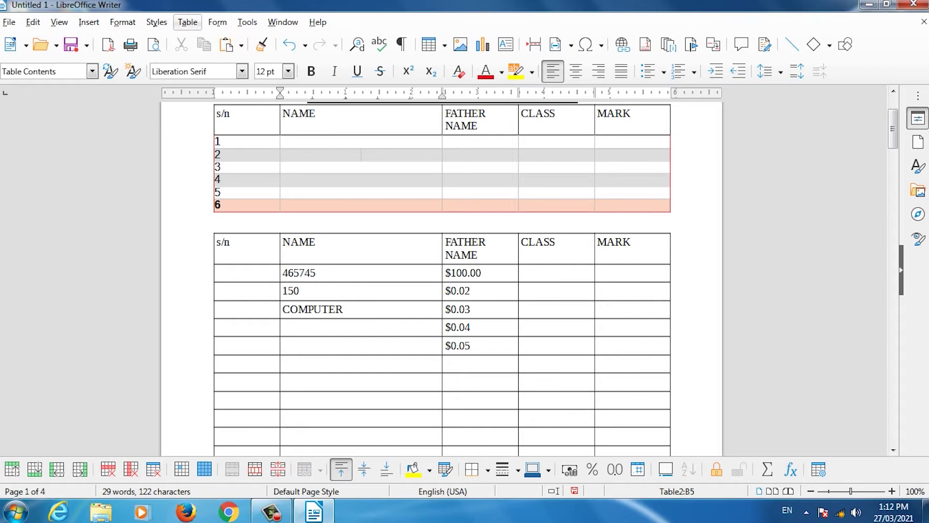
Turn Number Recognition back on and enter 100, COMPUTER and 2000 in the next empty NAME cells.
click(188, 22)
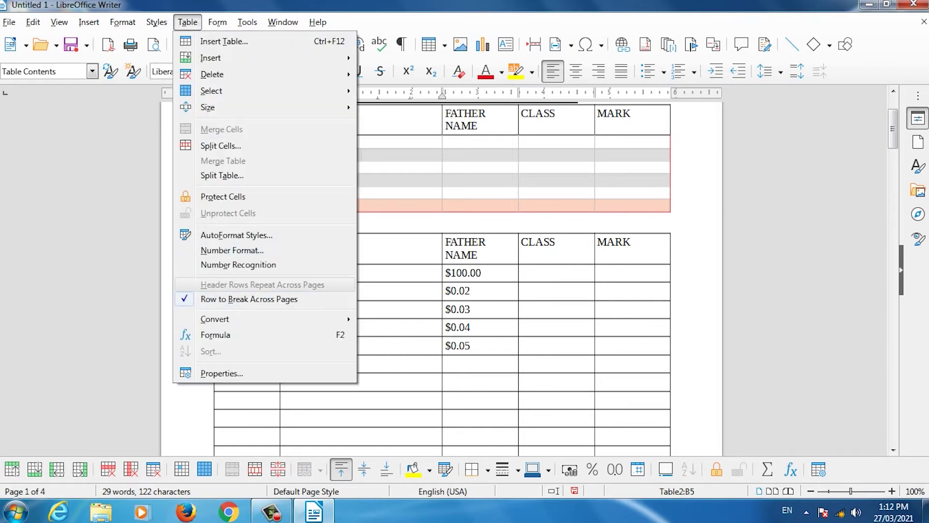
click(238, 265)
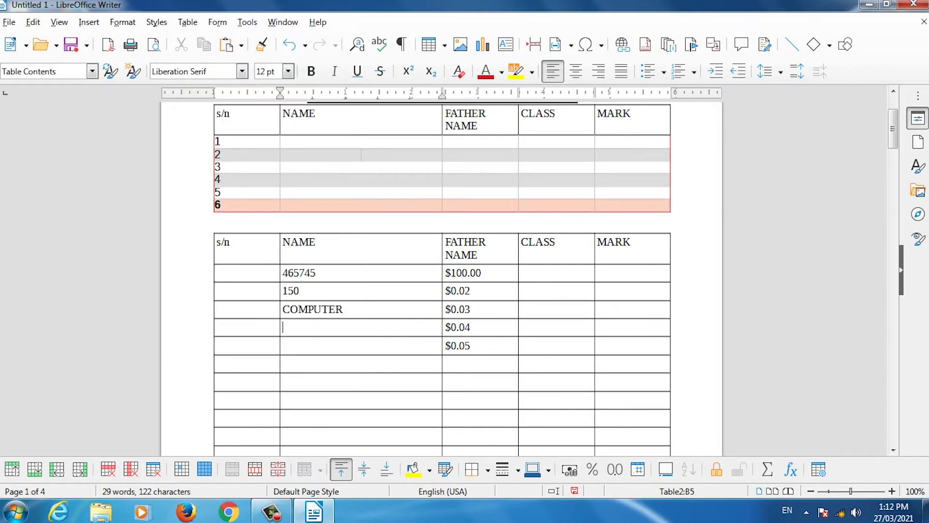
text(100)
key(Down)
text(COMPUTER)
key(Down)
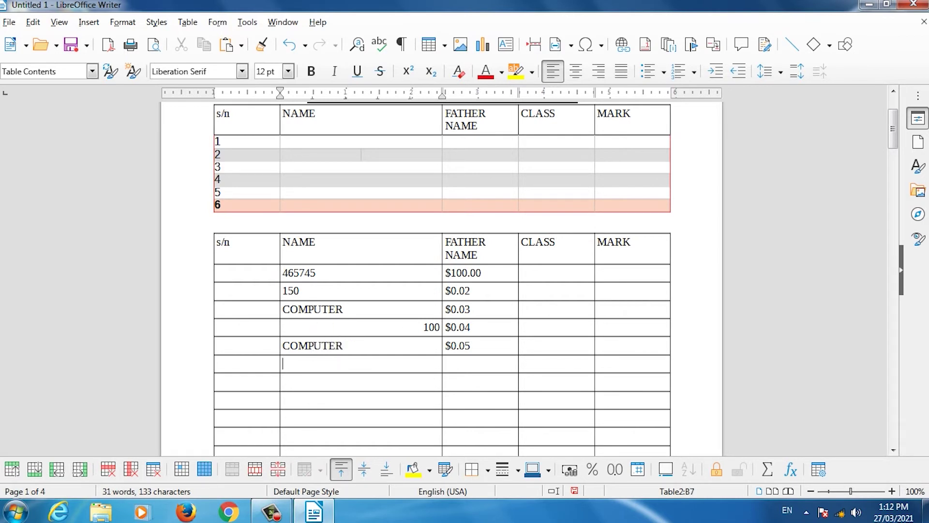
text(2000)
key(Down)
Copy the entire first table, from the s/n header row down to row 6.
click(187, 22)
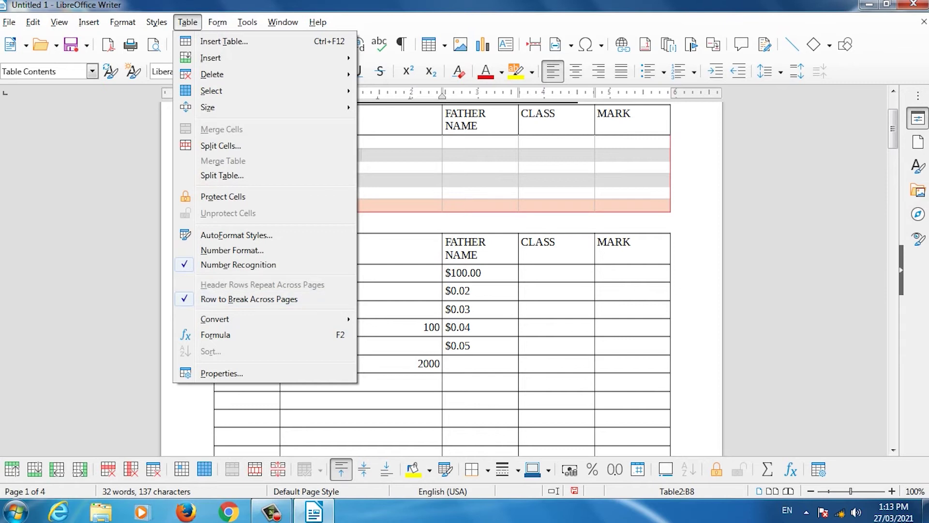
key(Escape)
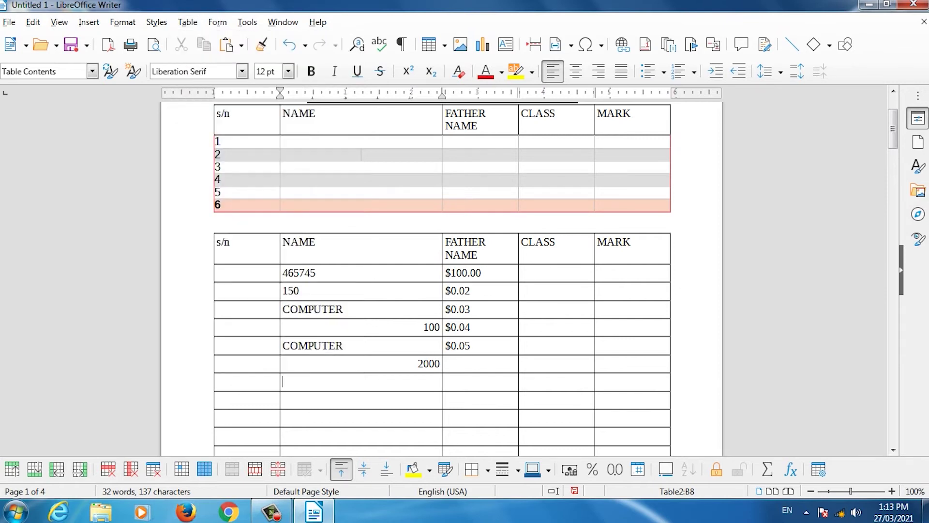
scroll(441, 218, up, 4)
scroll(441, 271, down, 20)
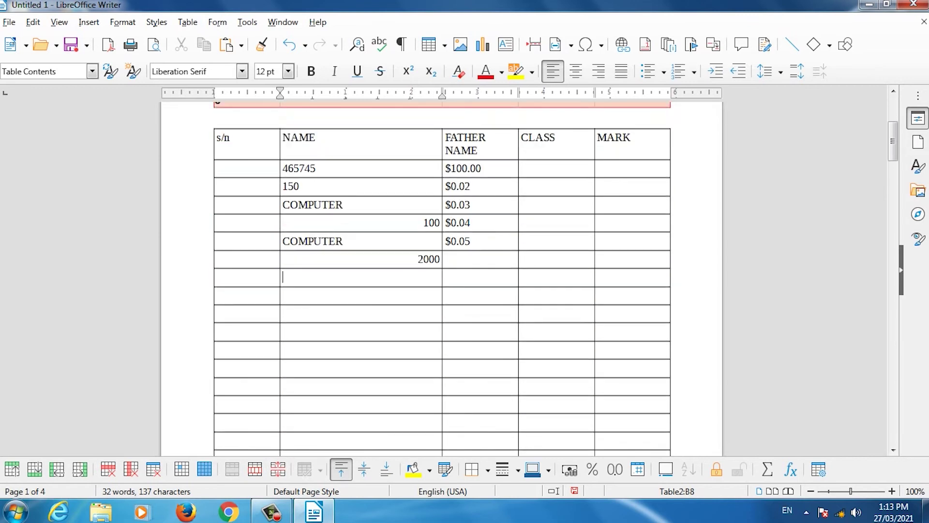
scroll(442, 271, up, 12)
scroll(441, 271, up, 10)
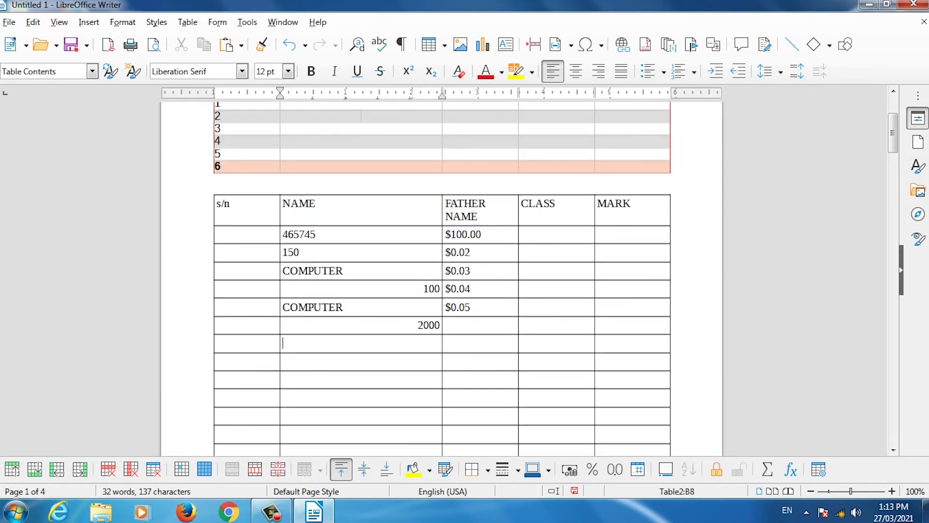
drag(222, 213, 595, 303)
key(ctrl+c)
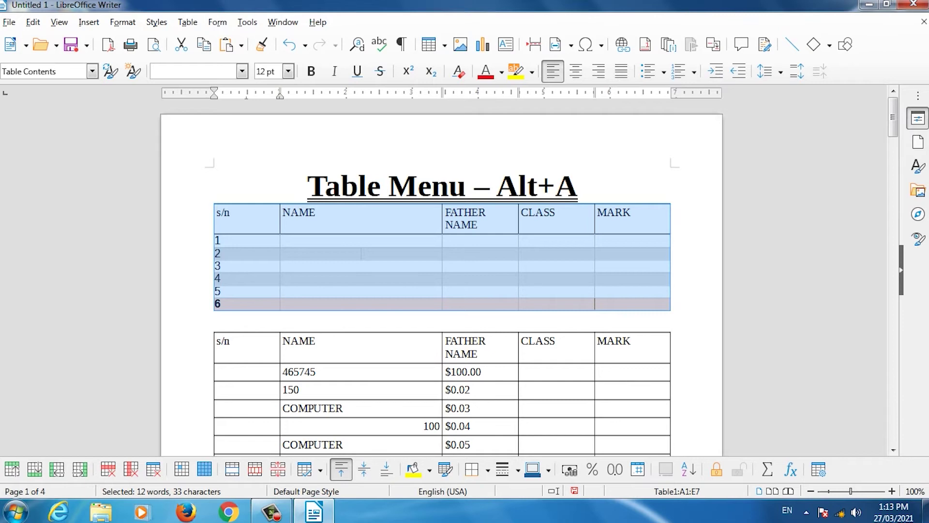
Close the document without saving and paste the copied table into a new Writer document.
click(924, 22)
click(523, 286)
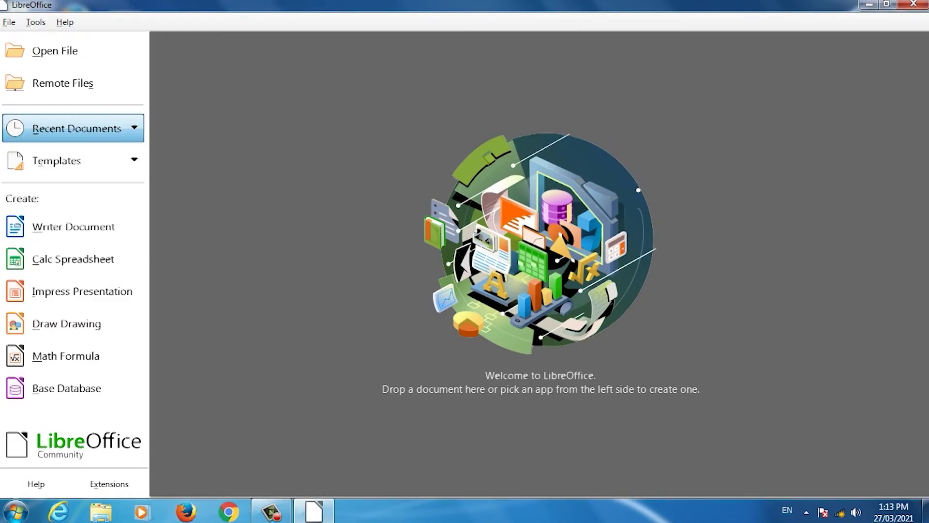
click(73, 226)
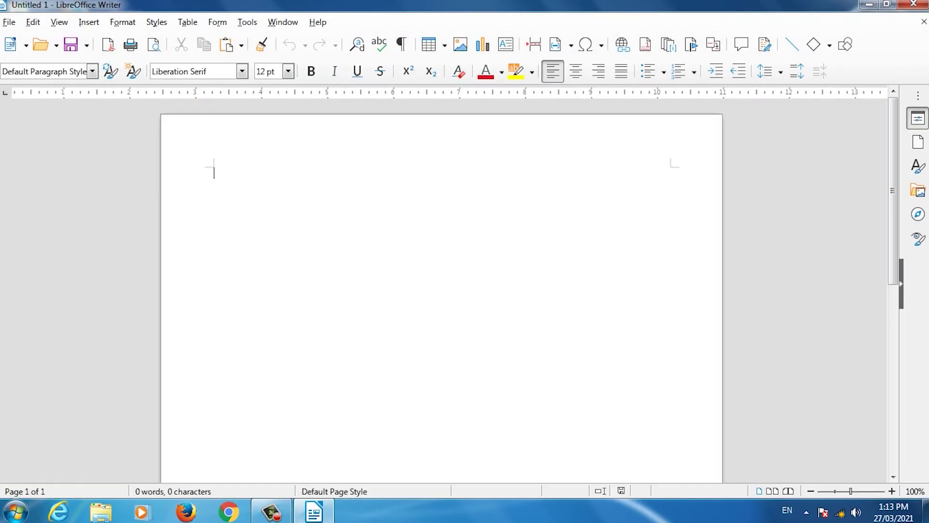
key(ctrl+v)
Insert 50 rows below row 6 of the pasted table and check how they run onto the second page.
click(281, 280)
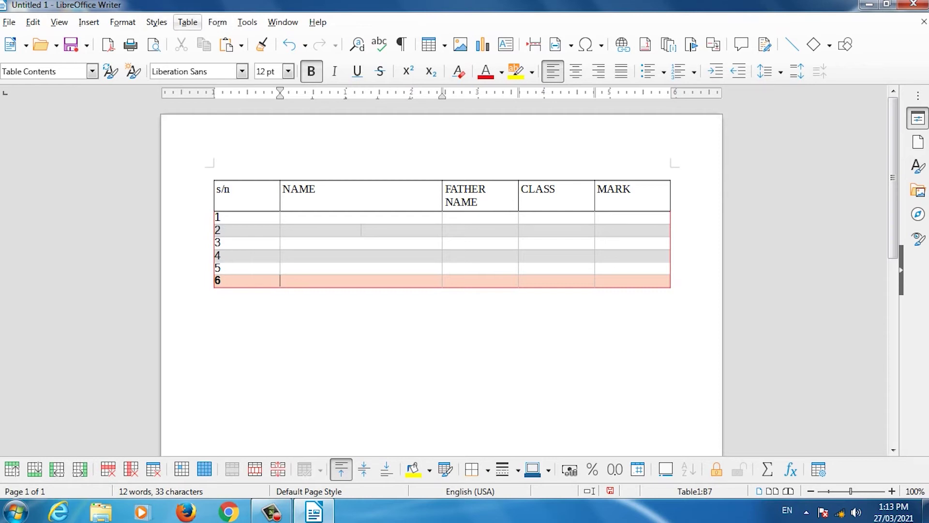
click(188, 22)
mouse_move(213, 57)
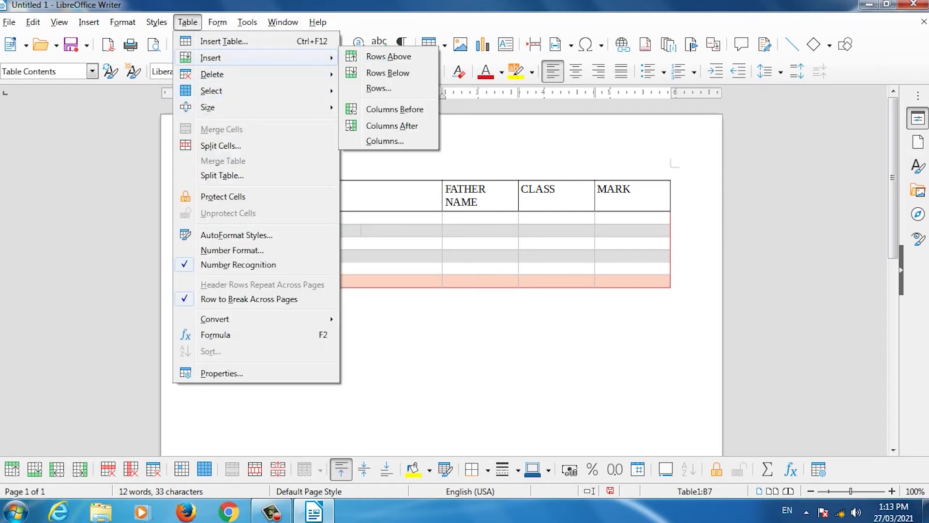
click(379, 88)
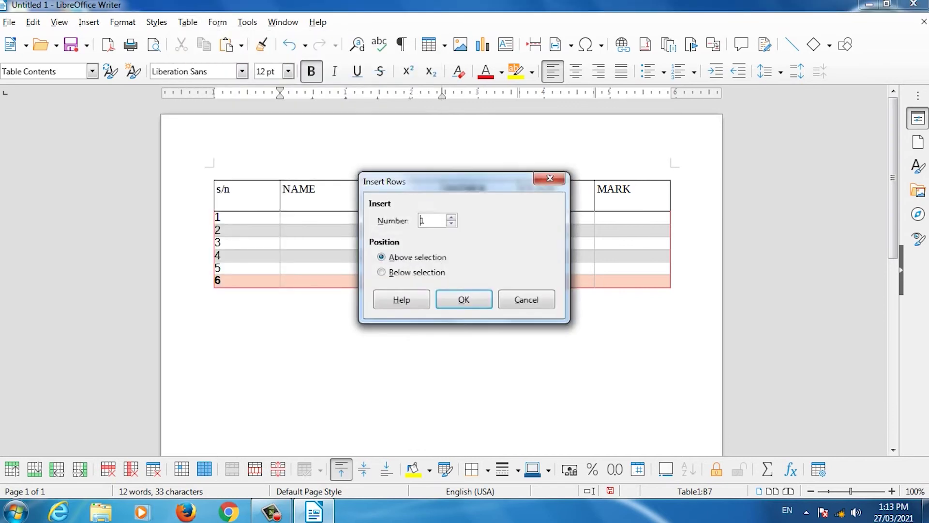
key(BackSpace)
text(50)
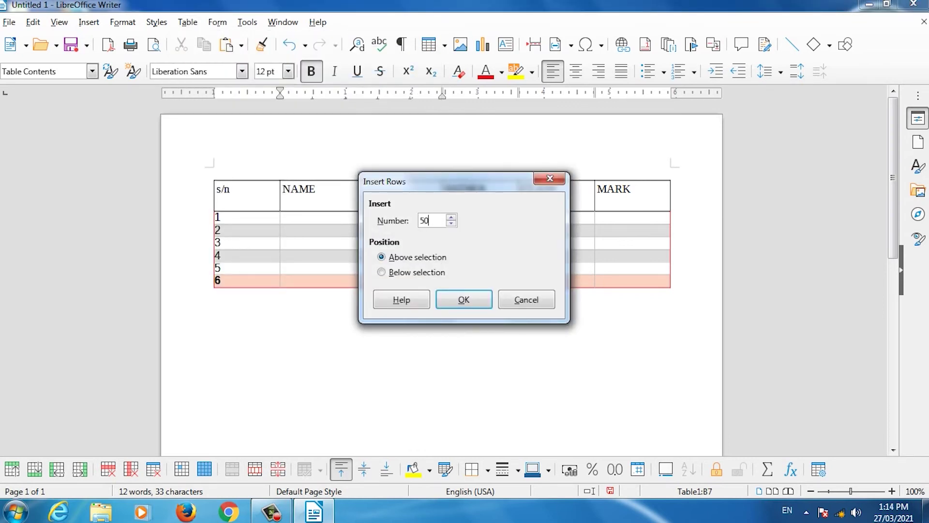
click(382, 272)
click(464, 300)
scroll(442, 271, down, 15)
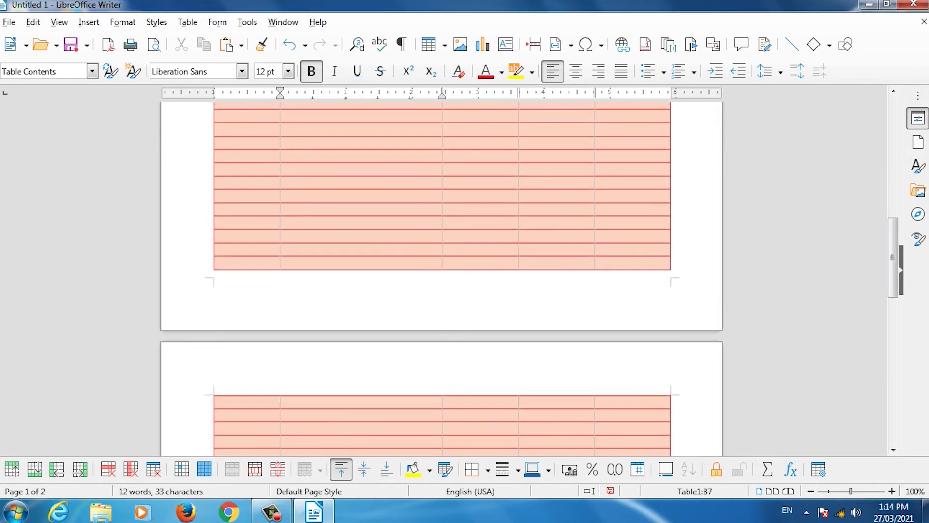
scroll(442, 271, up, 5)
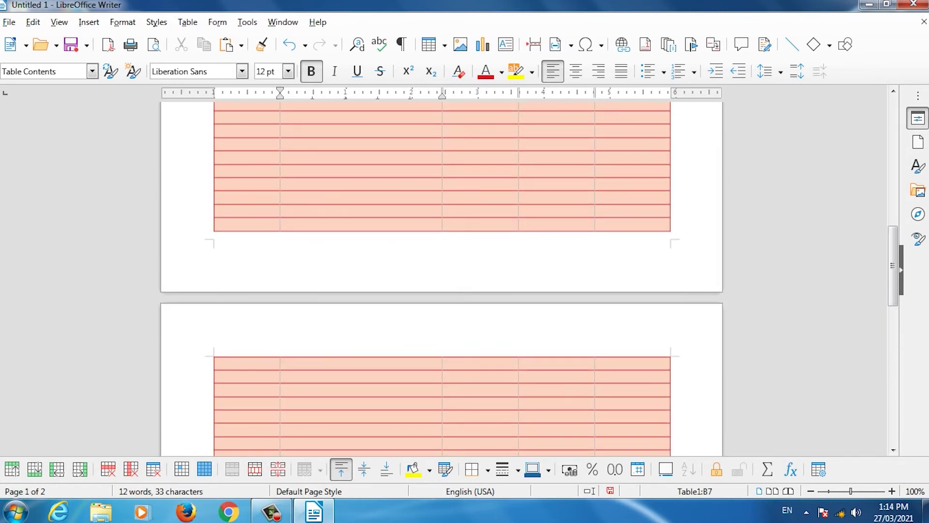
Turn on Header Rows Repeat Across Pages for the s/n header row and check the table's second page.
scroll(442, 271, up, 10)
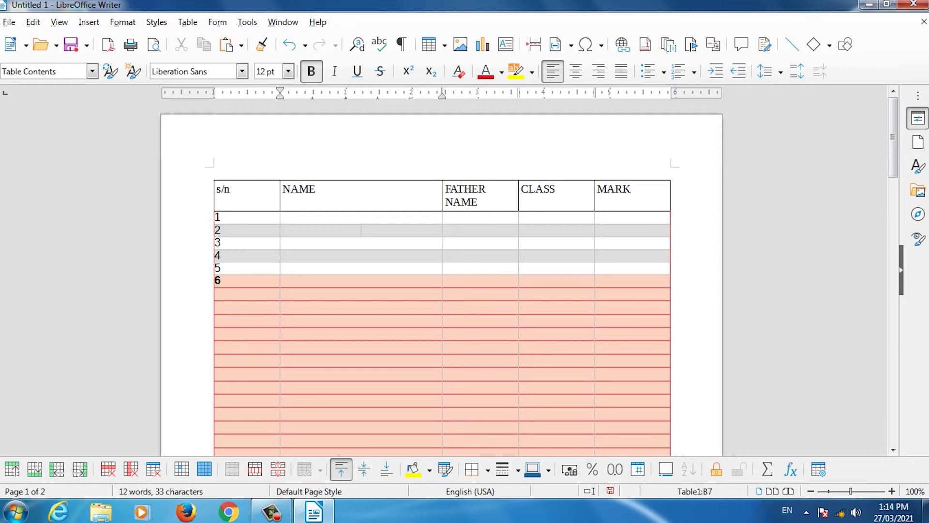
drag(230, 188, 597, 189)
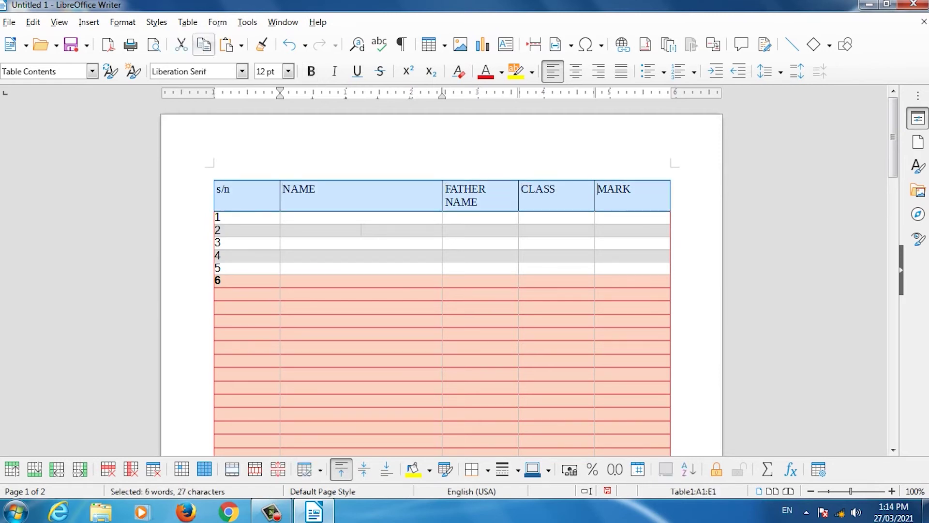
click(187, 22)
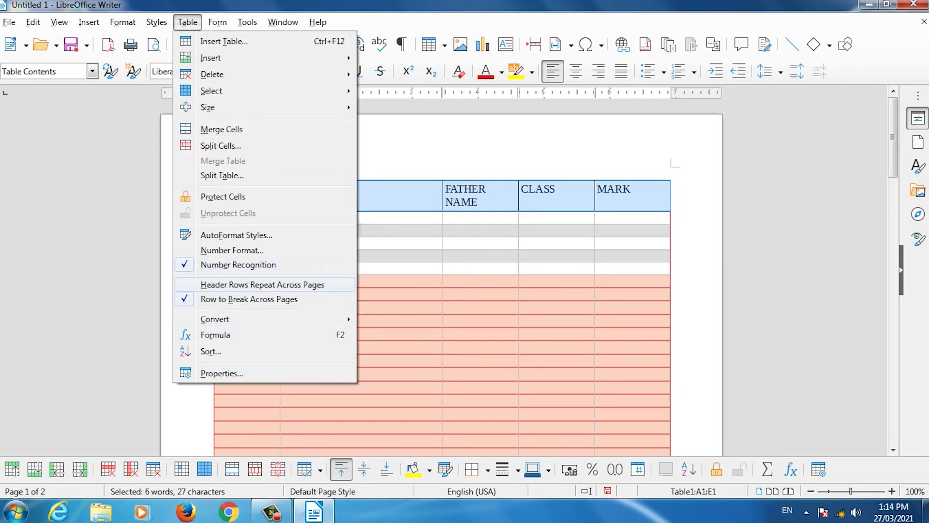
click(261, 285)
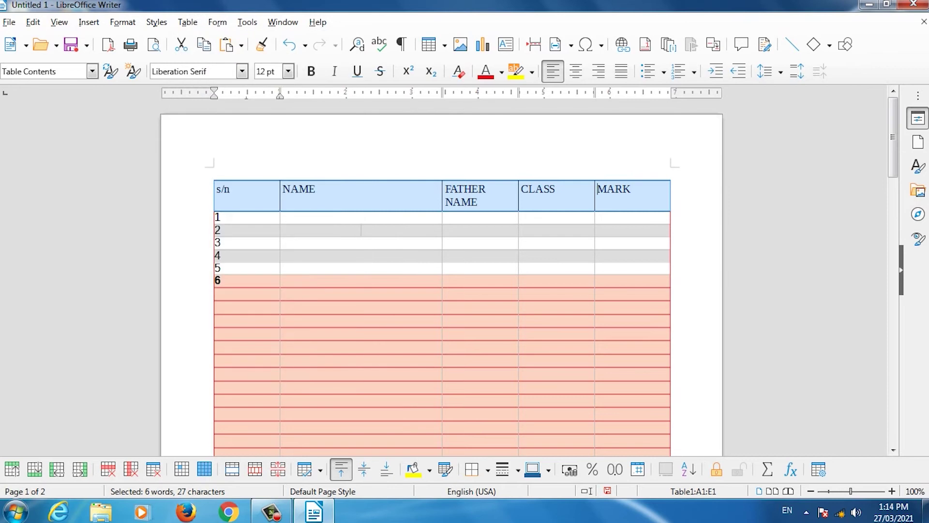
scroll(441, 279, down, 15)
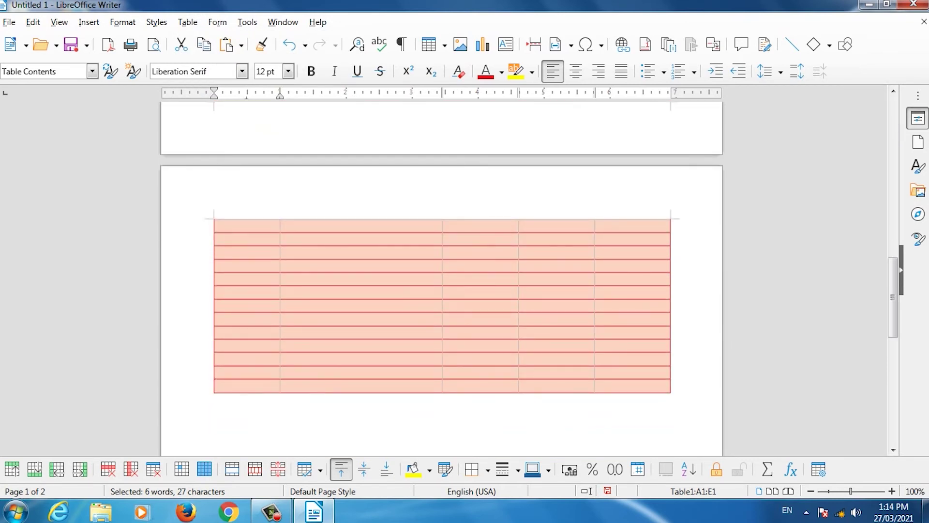
scroll(442, 279, up, 10)
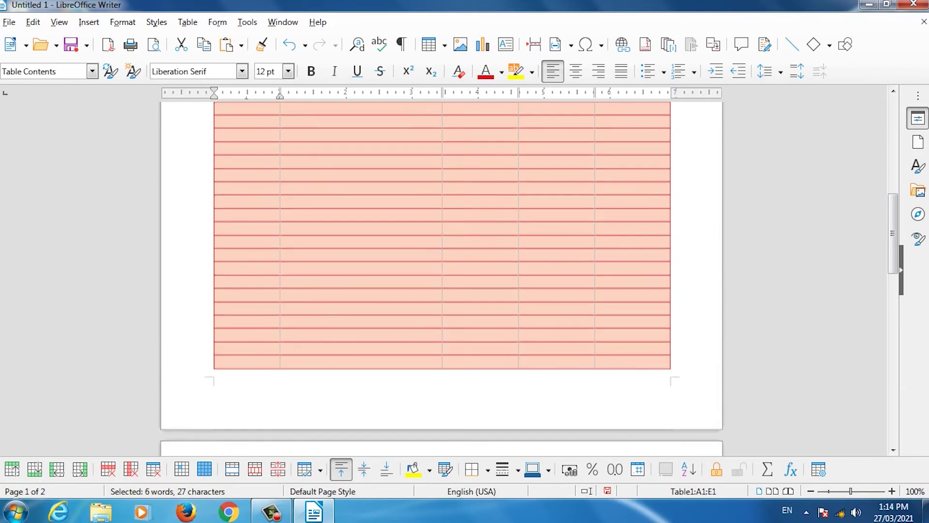
scroll(442, 279, up, 8)
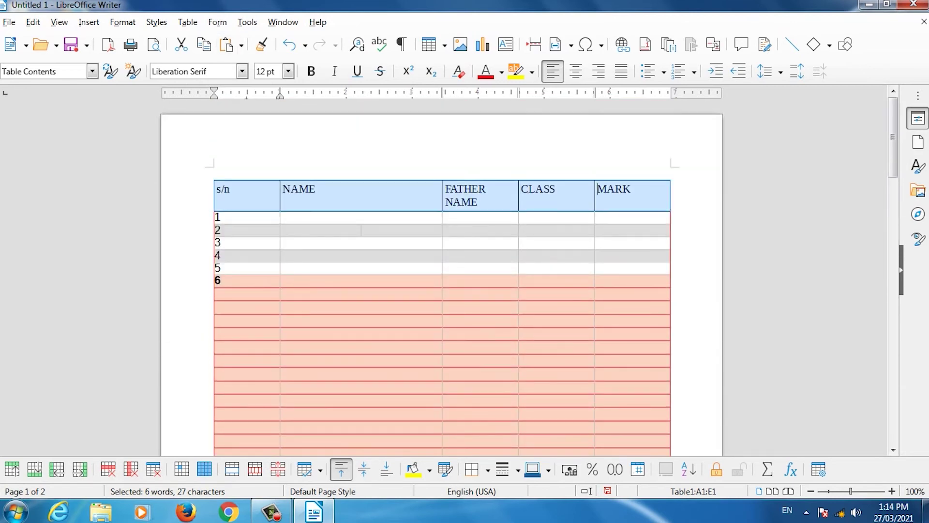
Toggle off the header row repeat setting and recheck the table on the second page.
click(187, 22)
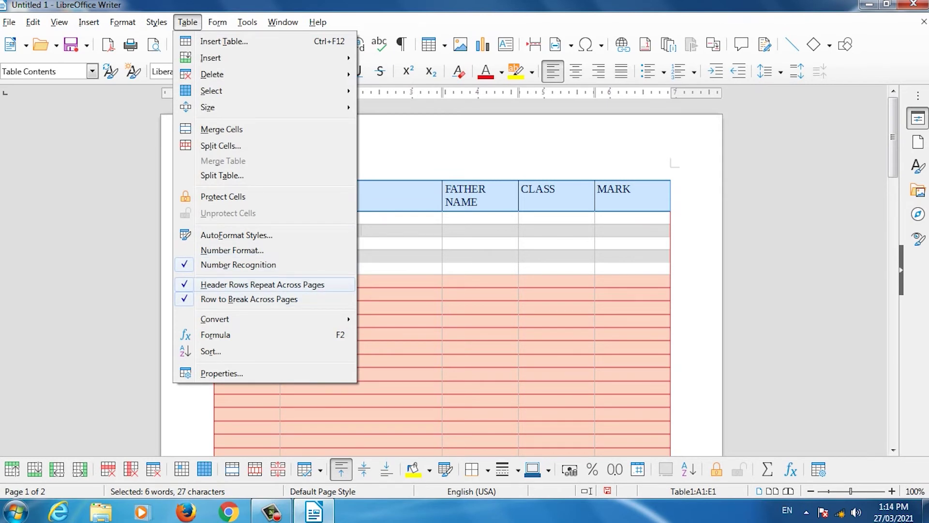
click(262, 285)
scroll(442, 271, down, 10)
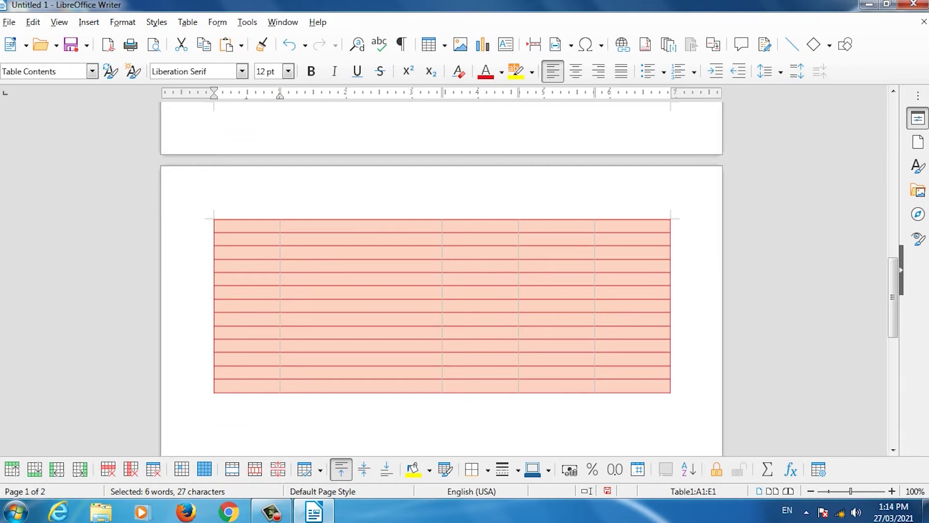
scroll(442, 271, down, 1)
click(280, 352)
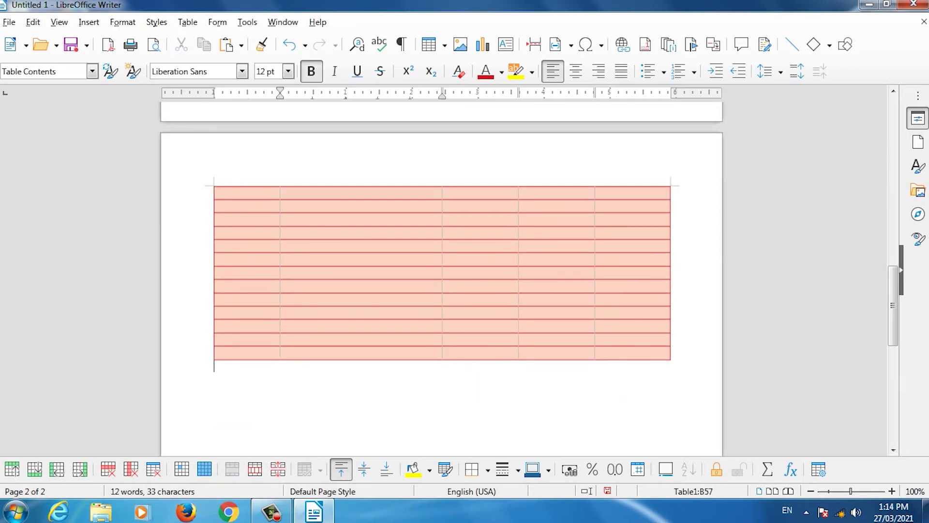
scroll(280, 352, up, 8)
key(ctrl+Home)
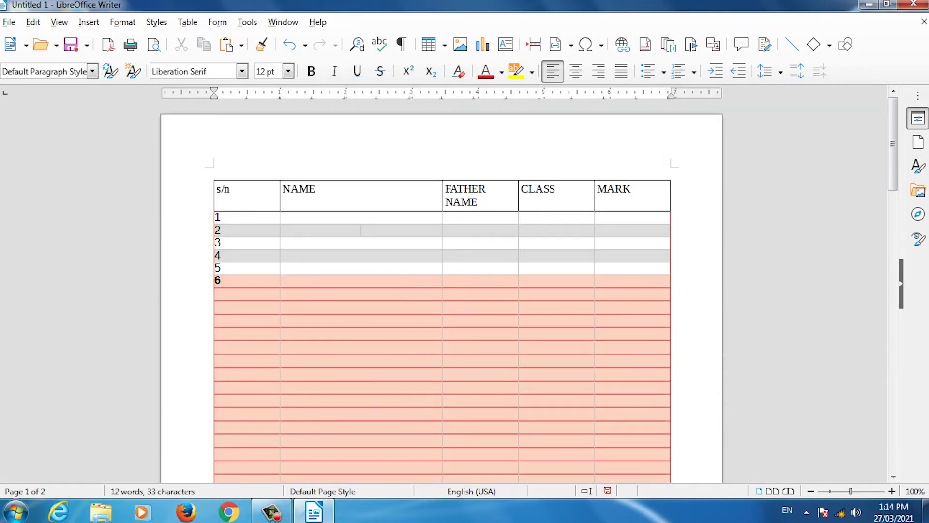
Close the document without saving and create a new blank Writer document.
double_click(315, 189)
drag(237, 190, 598, 190)
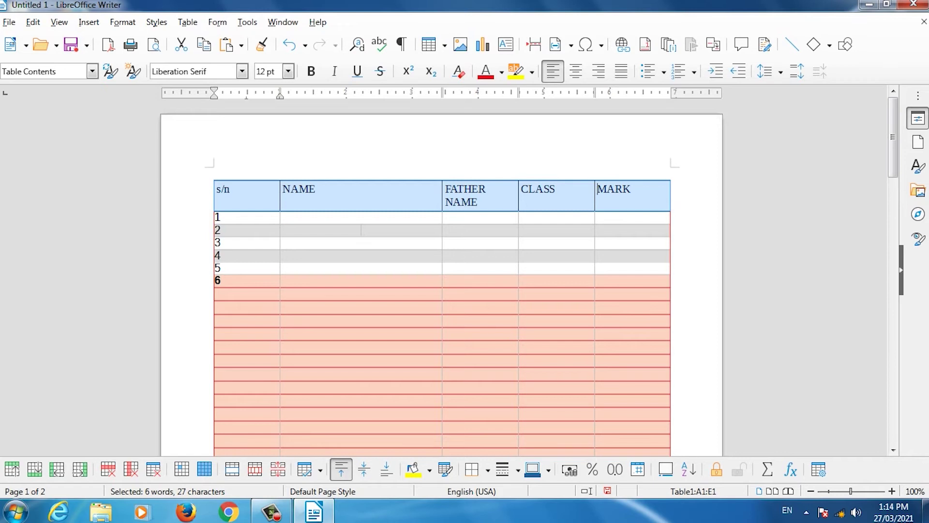
key(ctrl+w)
click(501, 276)
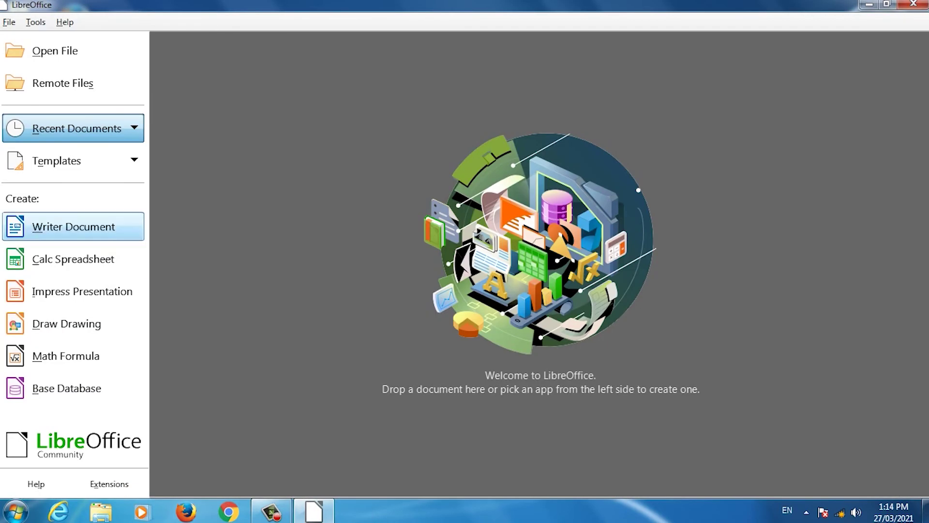
click(73, 227)
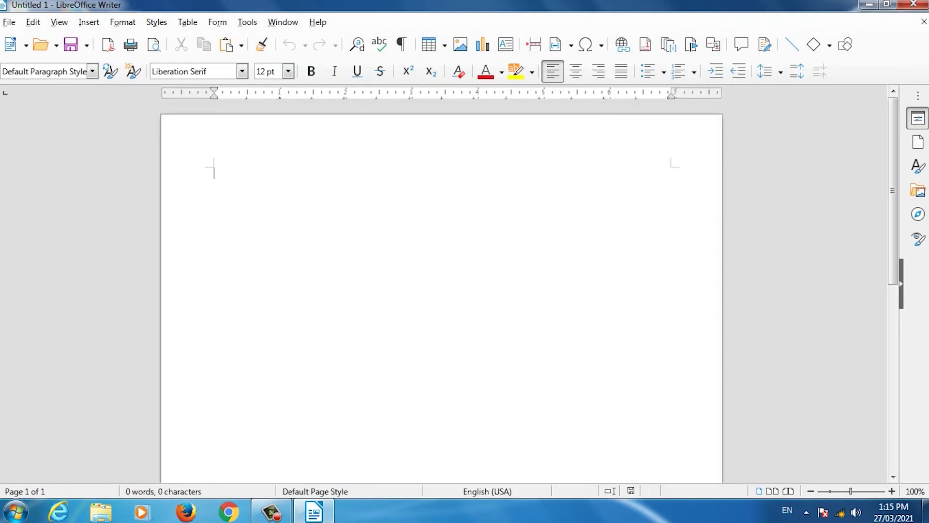
Insert a table of 2 columns and 3 rows using the Default Table Style.
key(ctrl+F12)
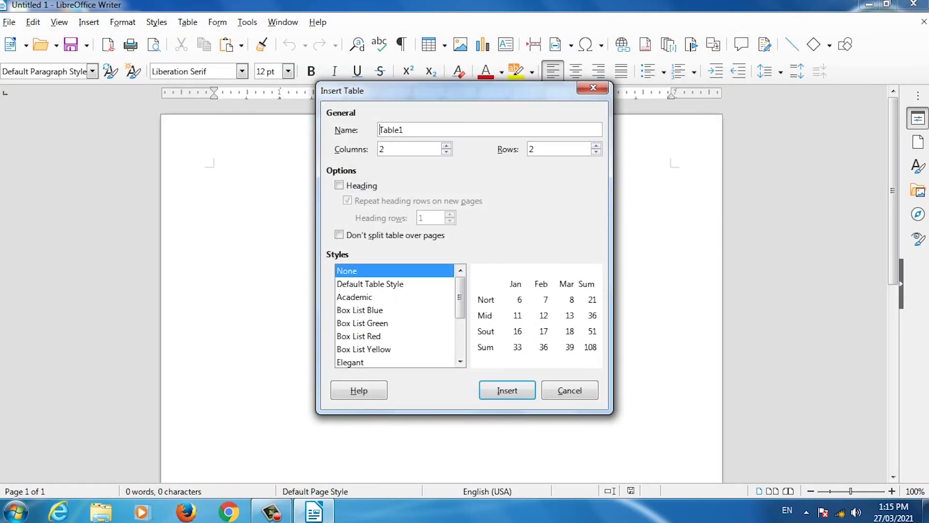
click(446, 145)
click(596, 145)
key(BackSpace)
text(2)
click(370, 283)
key(Return)
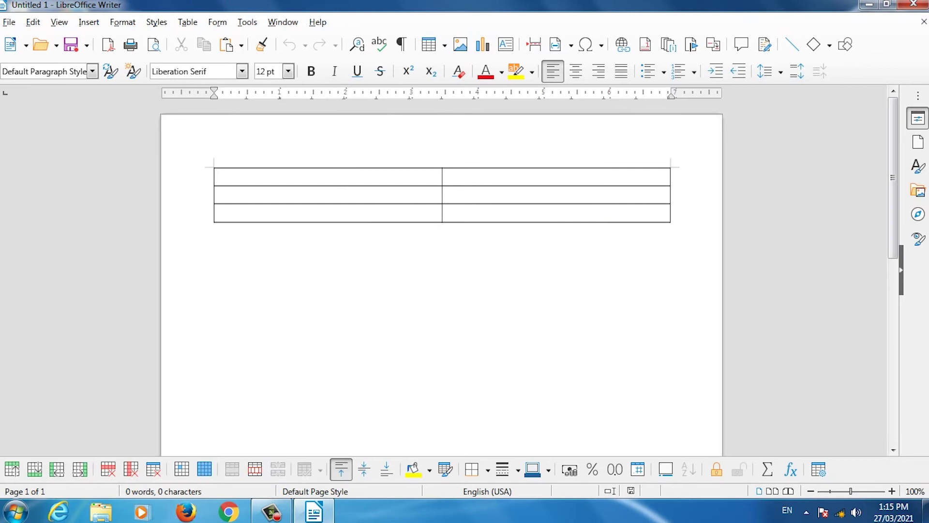
Enter the headings NAME and CLASS in the first row of the table.
text(NAMEW)
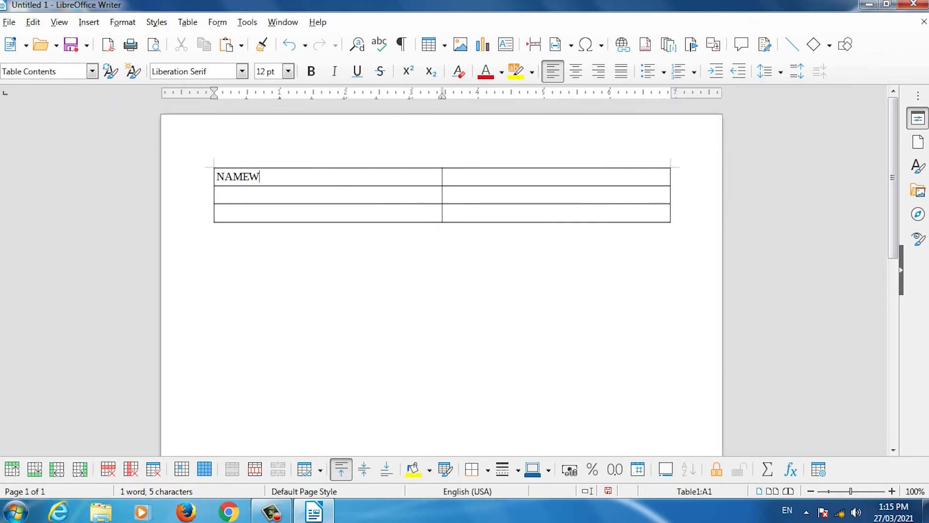
key(BackSpace)
text(CLASAS)
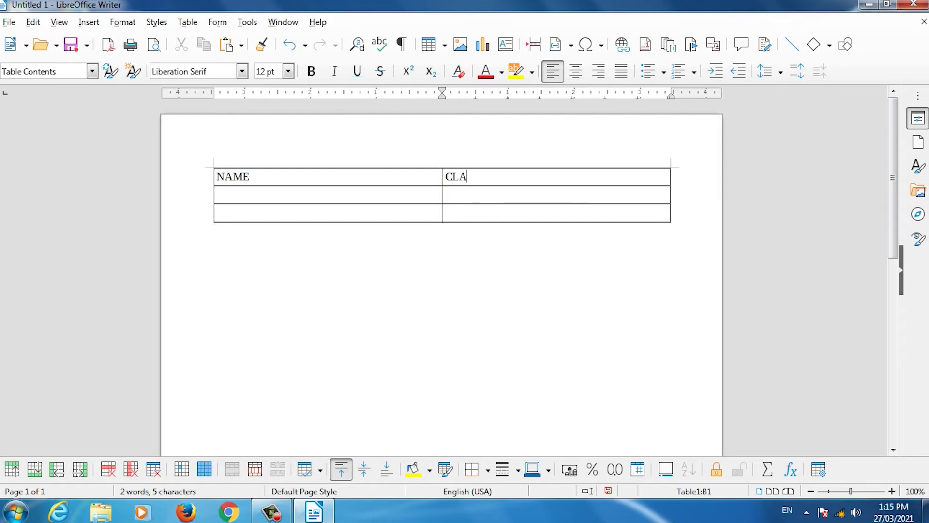
key(BackSpace)
key(BackSpace)
text(SS)
key(BackSpace)
key(Tab)
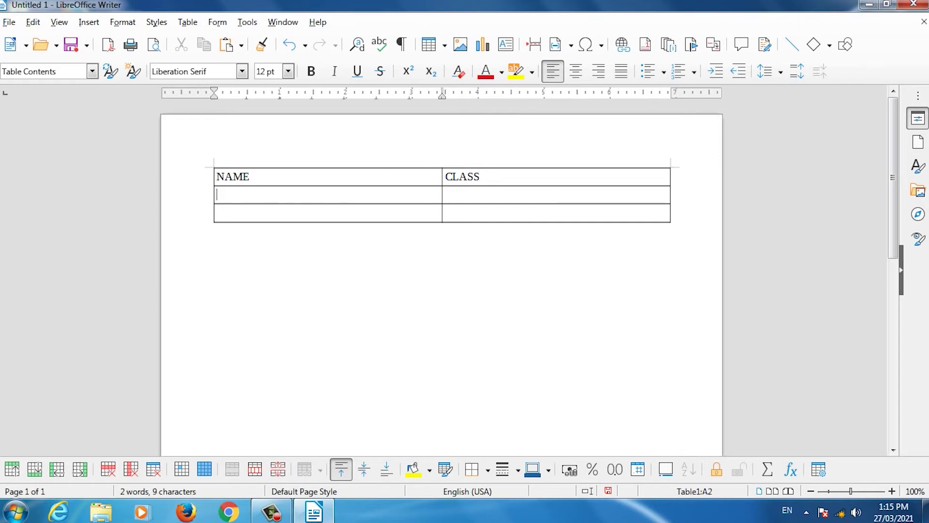
Fill the two rows below the headings with a student's name each and the class values 12 and 20.
text(ARUN)
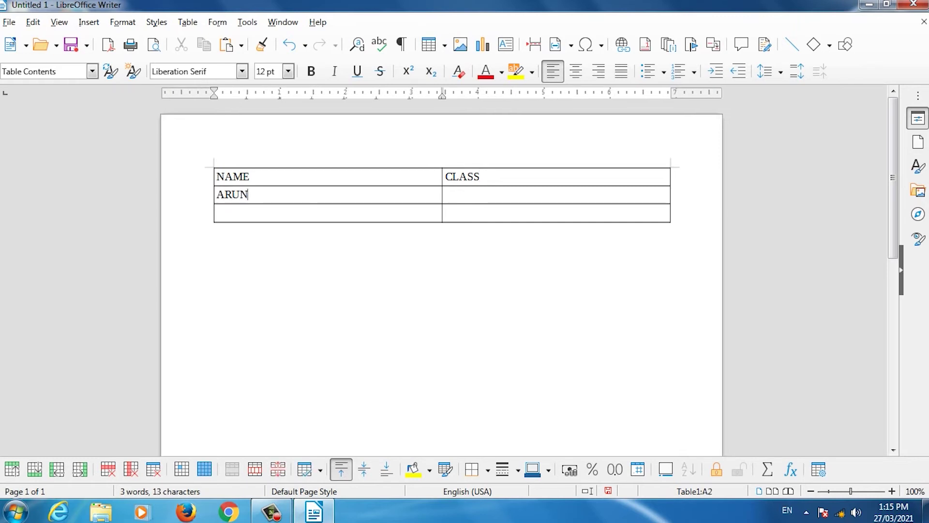
key(Tab)
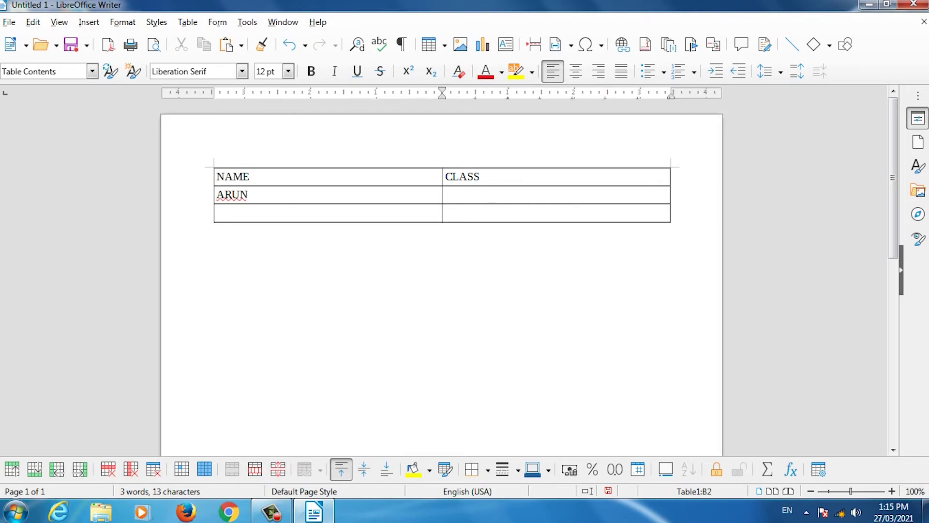
text(12)
key(Down)
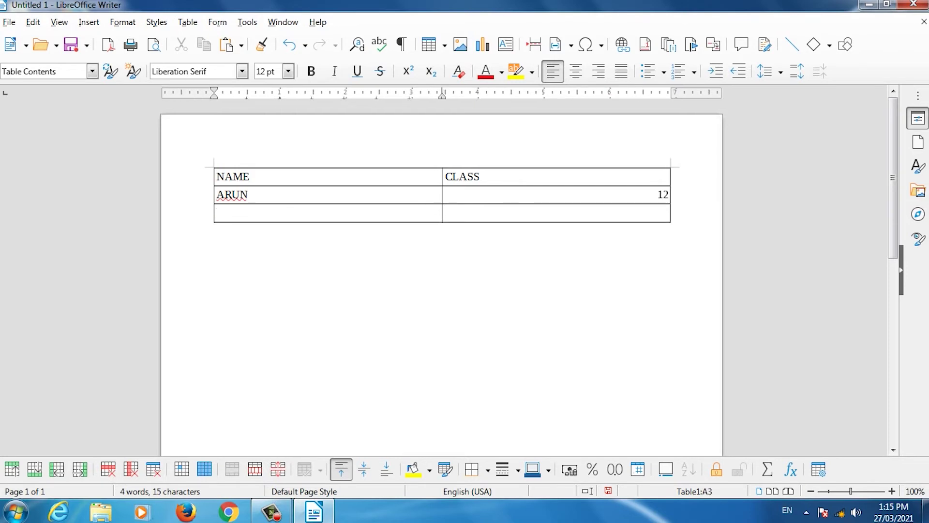
text(PANKAJ)
click(484, 213)
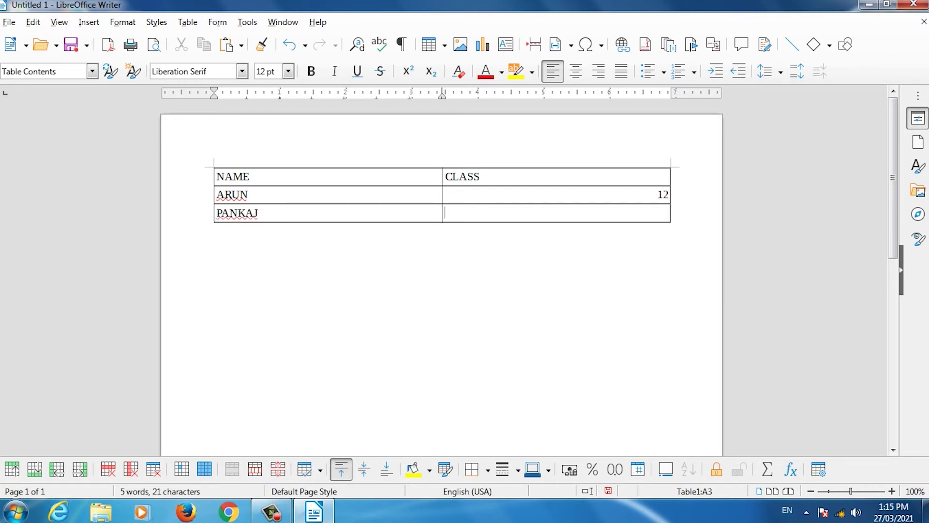
text(20)
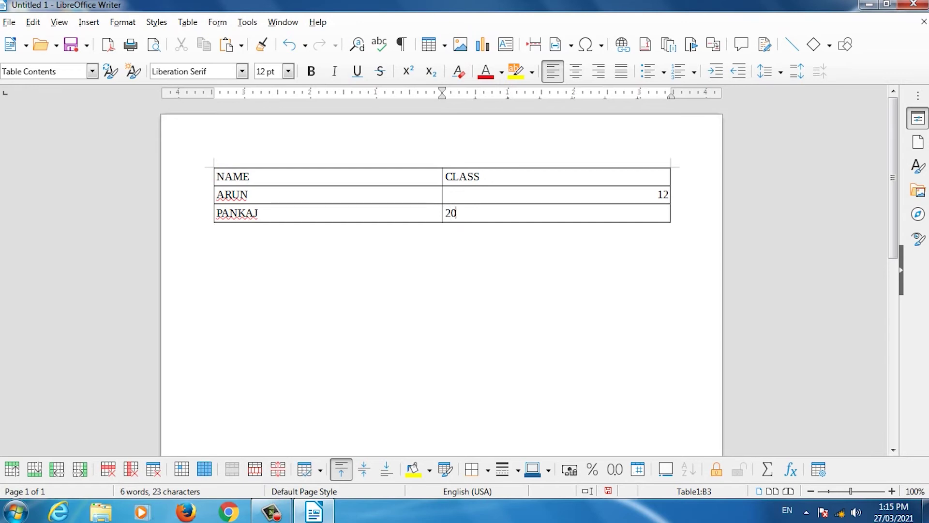
click(215, 230)
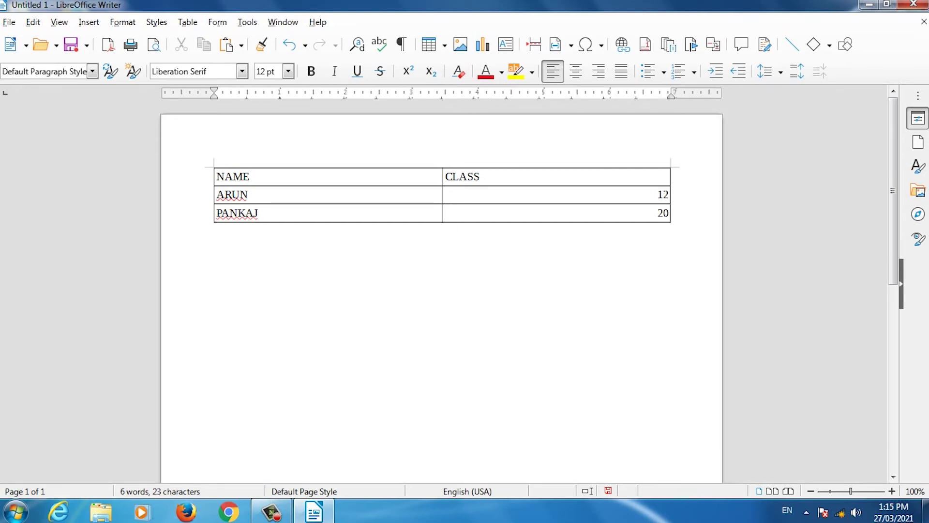
drag(225, 177, 232, 213)
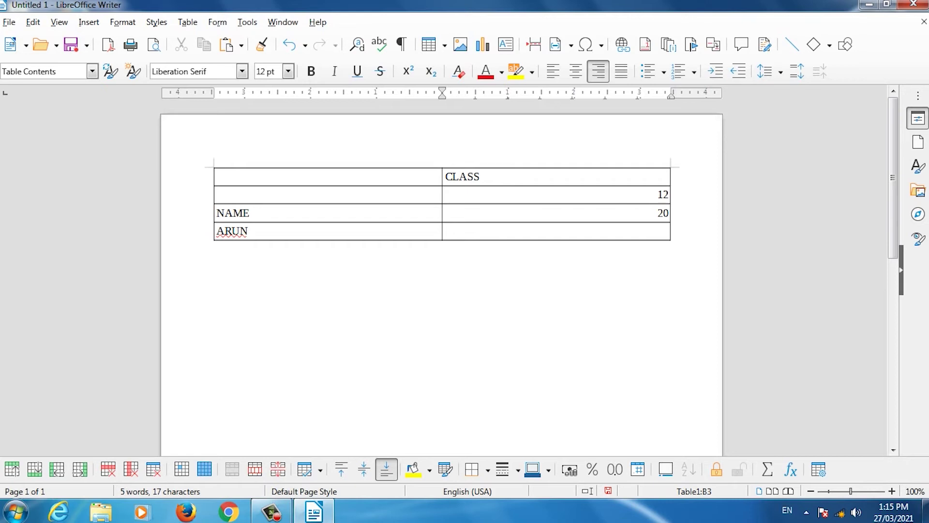
key(ctrl+z)
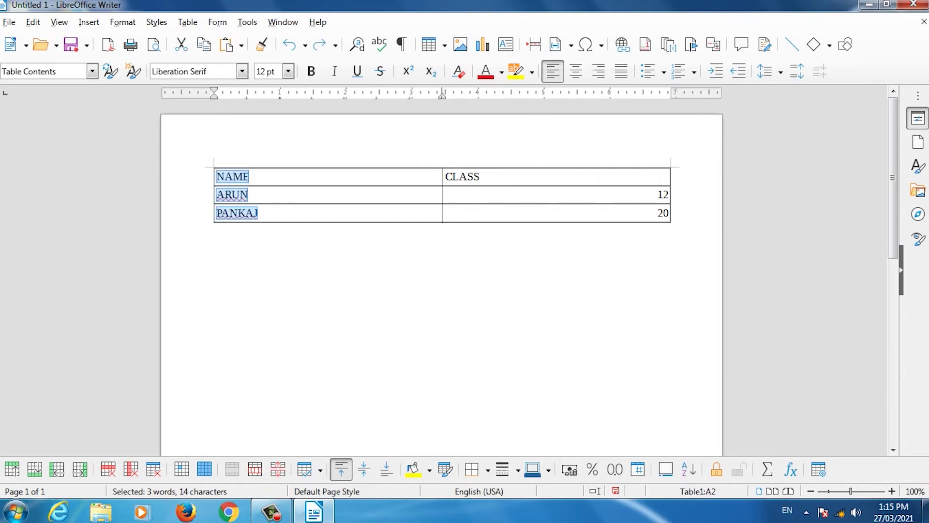
Insert 100 rows below the last row of the table and look over the extended table.
click(658, 213)
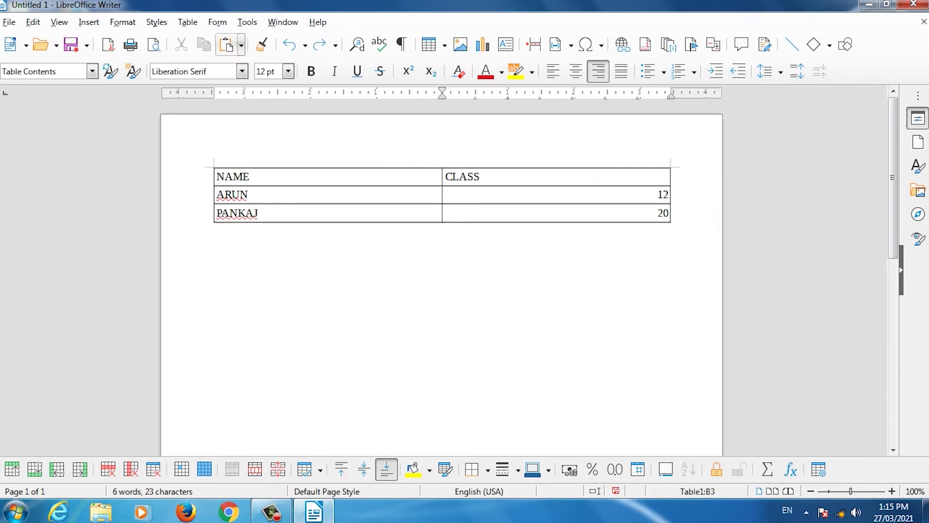
click(187, 21)
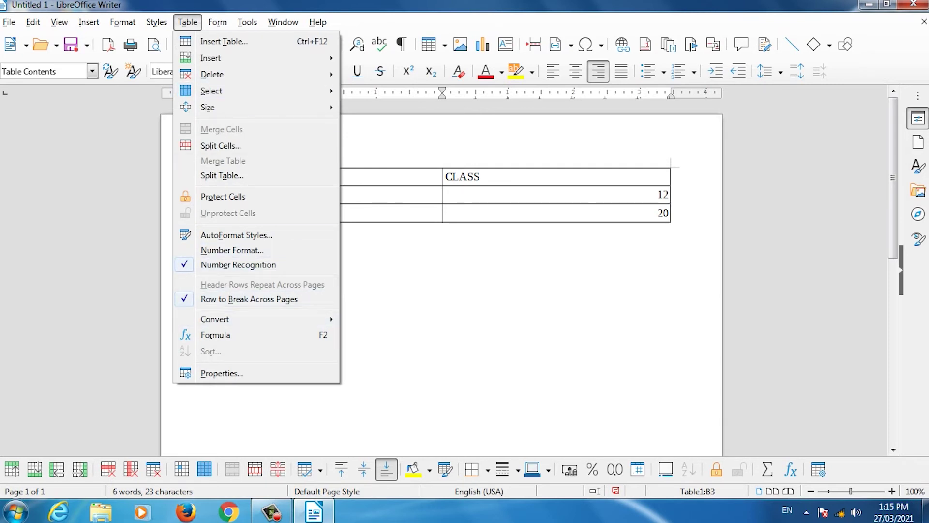
mouse_move(252, 57)
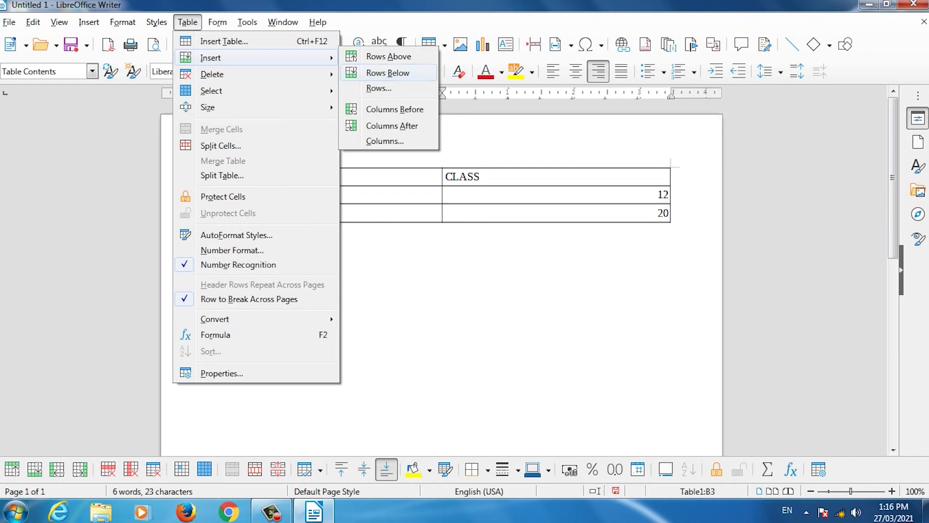
click(376, 87)
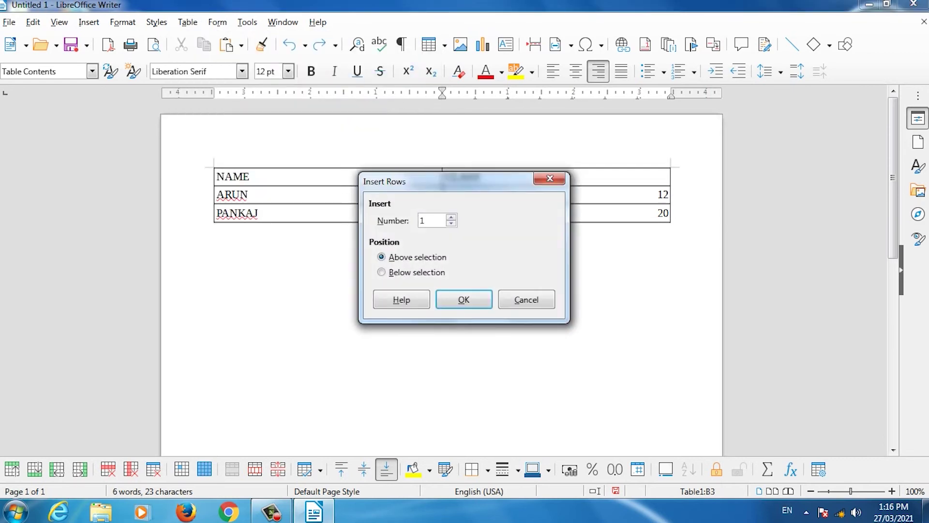
text(00)
click(382, 272)
click(464, 300)
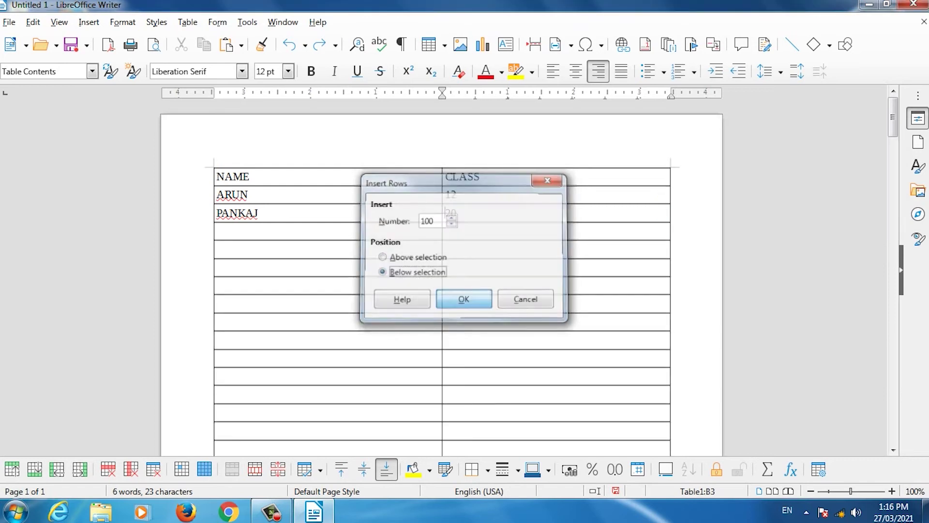
scroll(441, 278, down, 8)
scroll(441, 278, up, 5)
scroll(442, 279, up, 3)
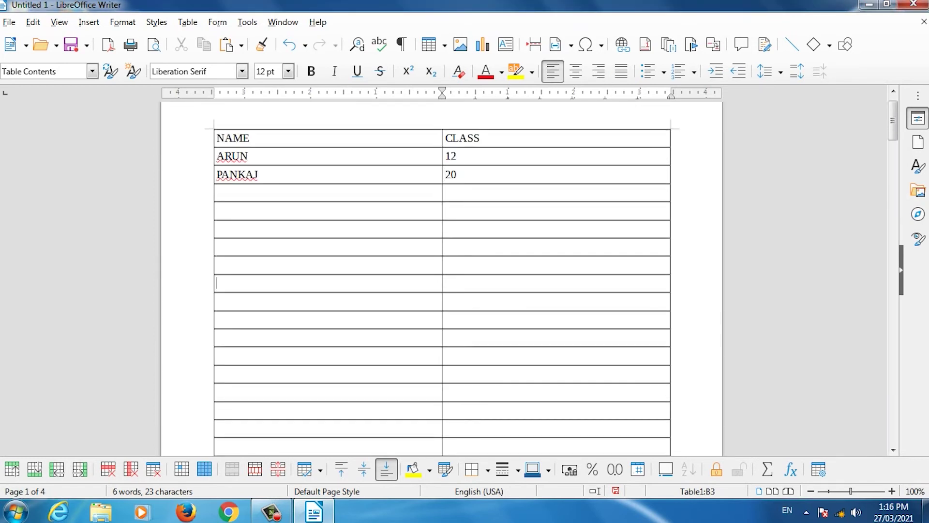
Make the NAME and CLASS heading row repeat across pages and look over the table's following pages.
drag(233, 138, 444, 138)
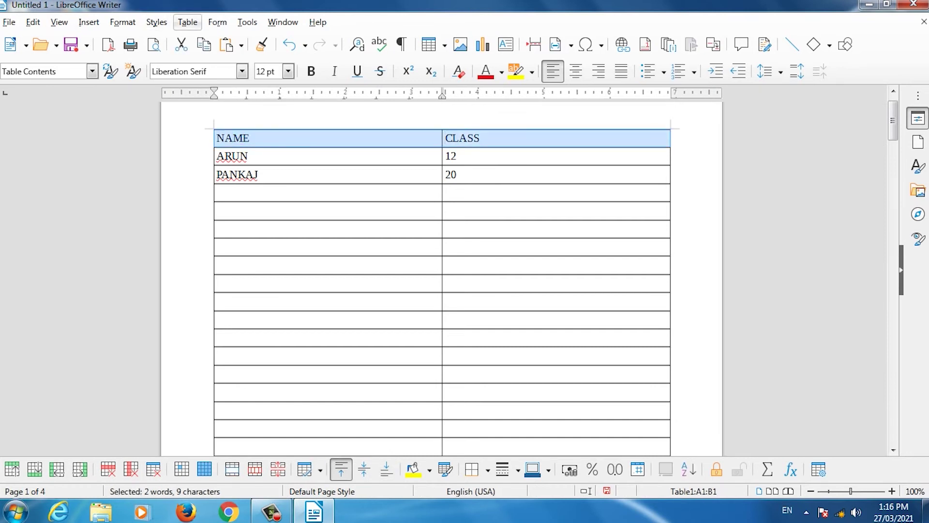
click(187, 22)
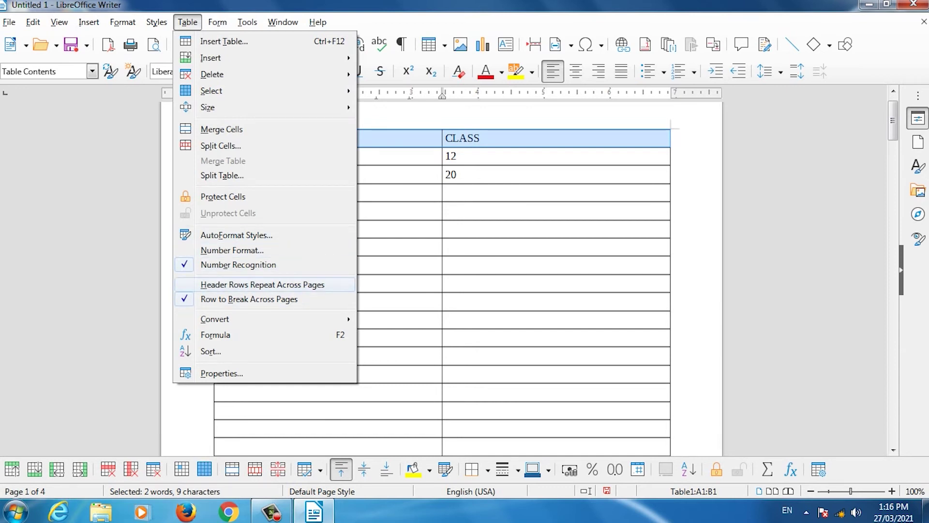
click(263, 284)
scroll(441, 276, down, 15)
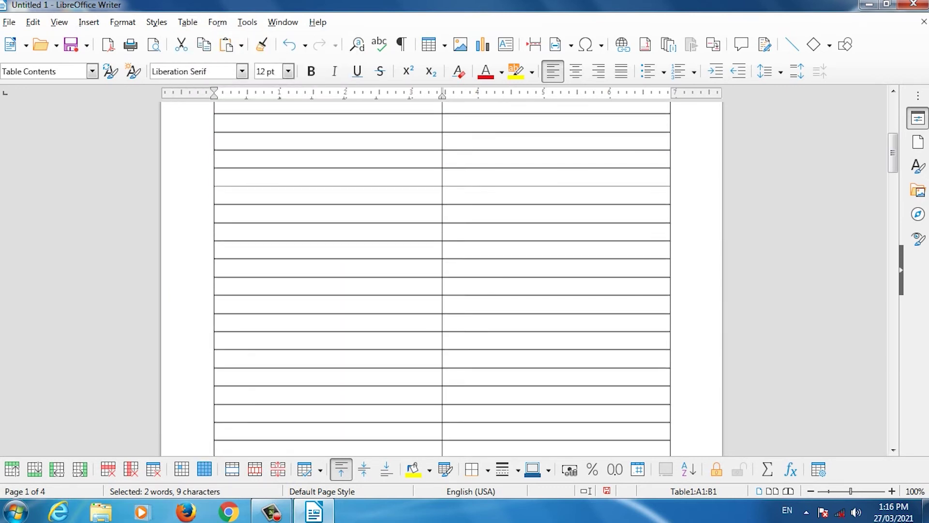
scroll(441, 276, down, 10)
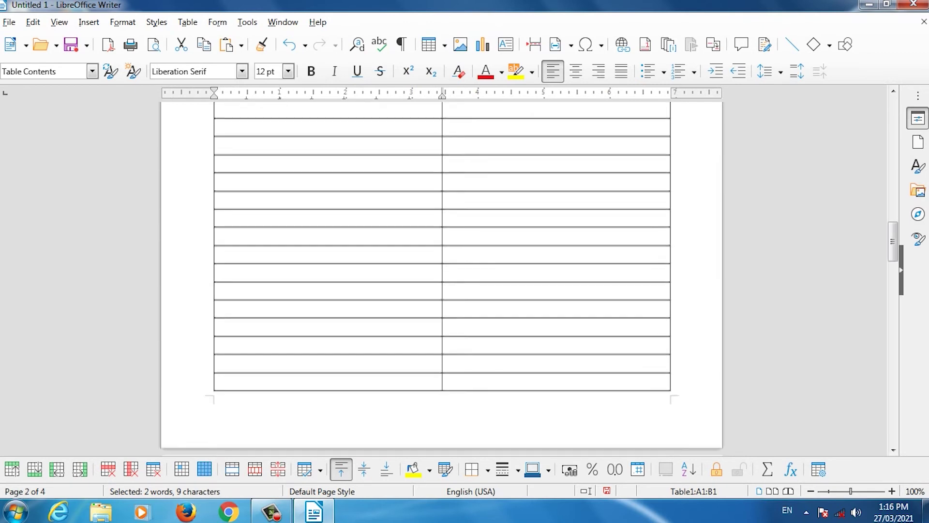
scroll(441, 276, up, 15)
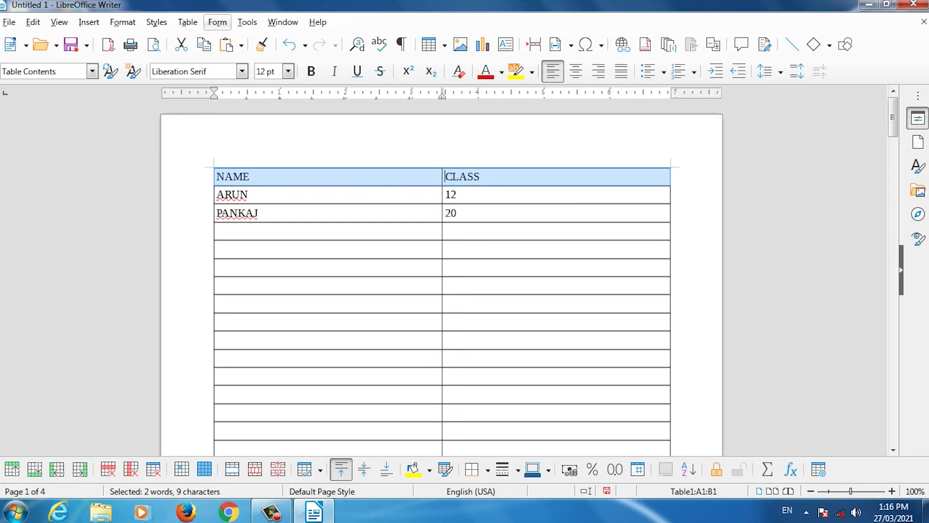
click(187, 22)
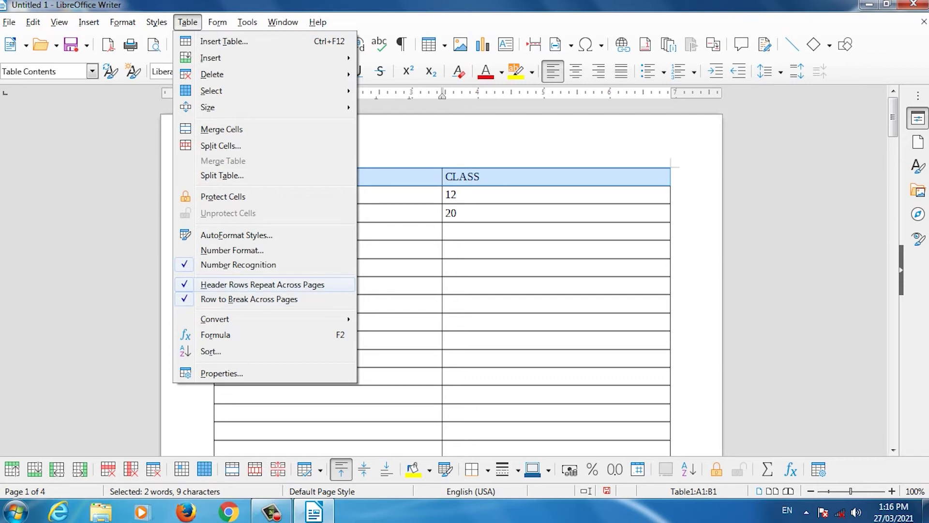
key(Escape)
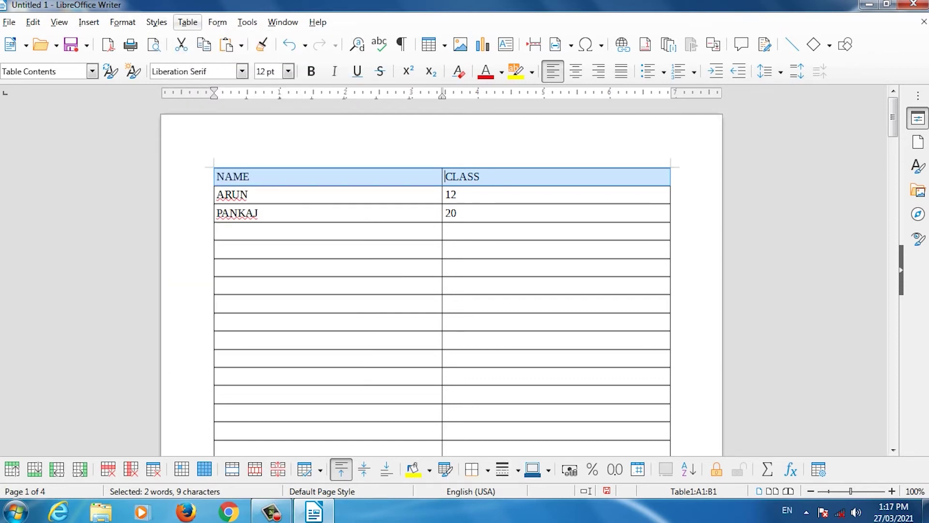
click(188, 23)
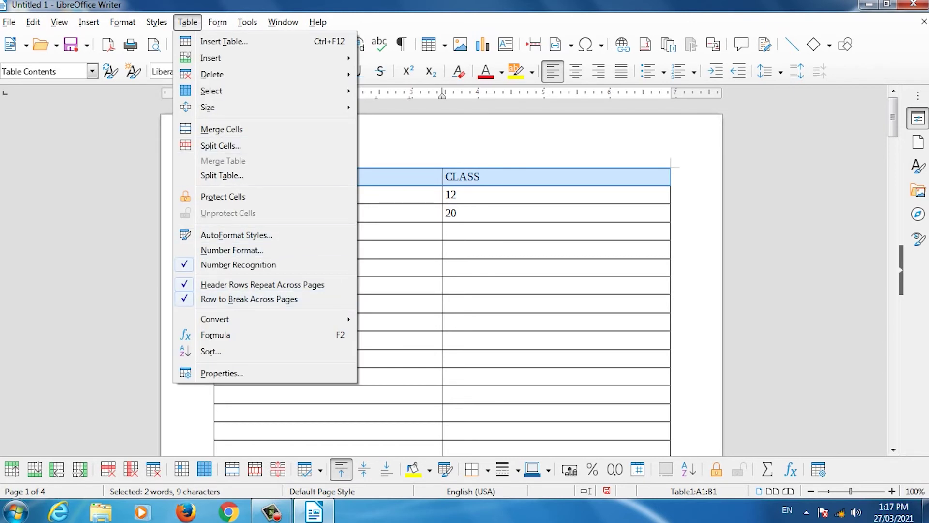
click(397, 285)
click(398, 286)
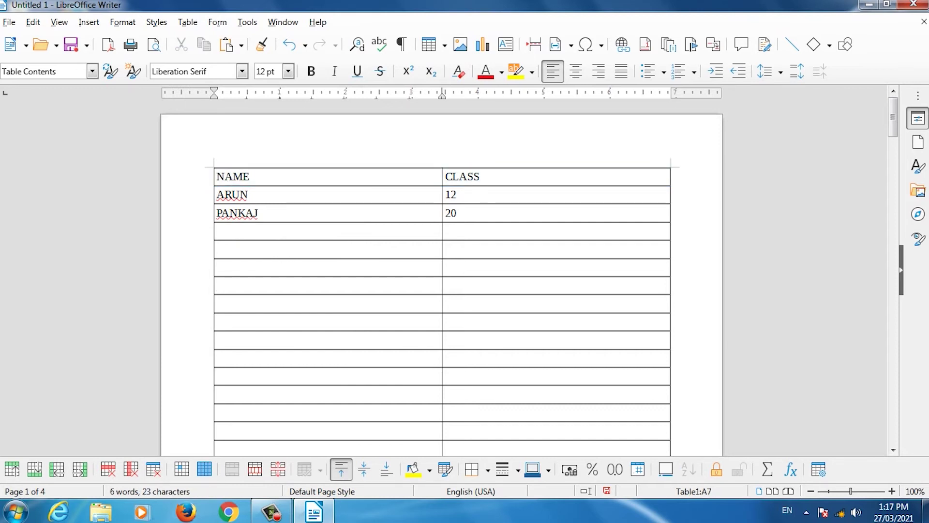
Close the current document without saving and create a new blank text document.
key(ctrl+w)
click(499, 275)
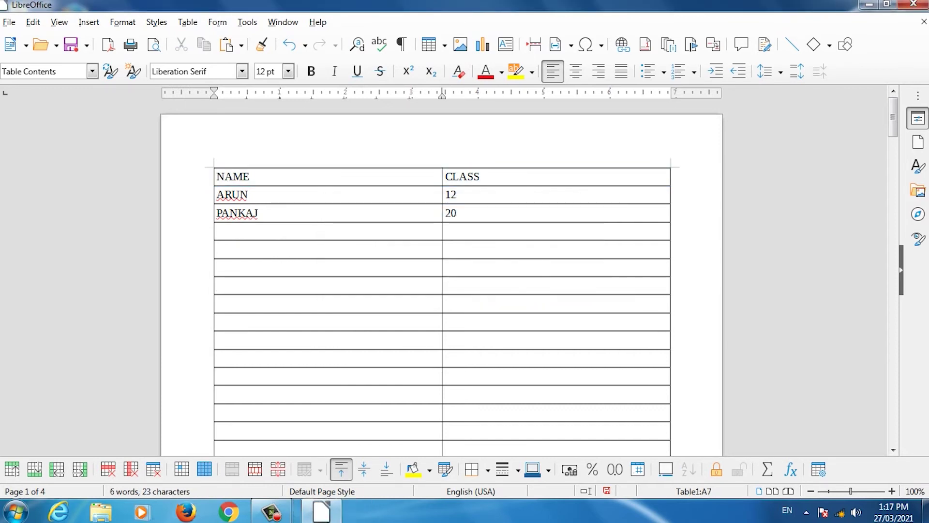
click(73, 226)
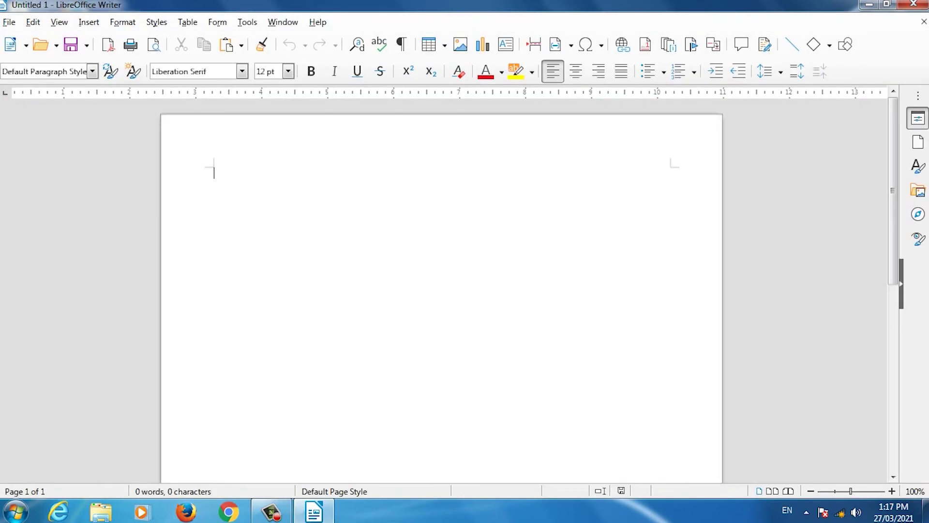
Insert a table of 3 columns and 5 rows using the Default Table Style.
key(ctrl+F12)
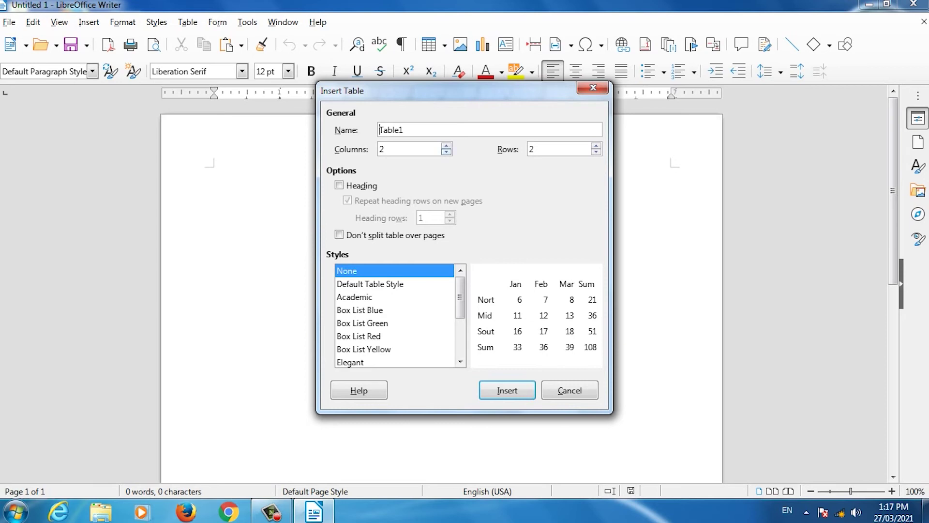
key(Up)
key(Tab)
key(Up)
key(Up)
click(371, 284)
click(507, 391)
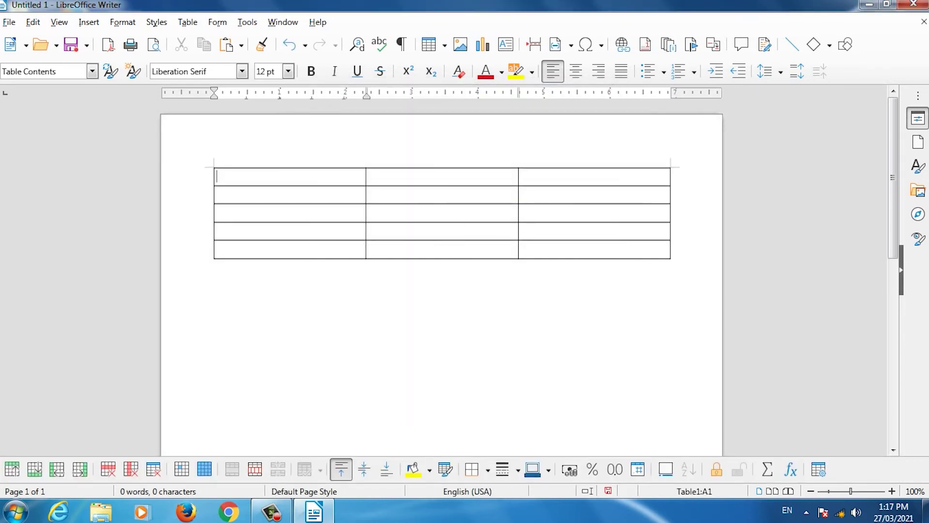
Enter the headings S/N, ITEM and PCS in the first row of the table.
text(S/N)
key(Tab)
text(NAME)
key(BackSpace)
key(BackSpace)
key(BackSpace)
key(BackSpace)
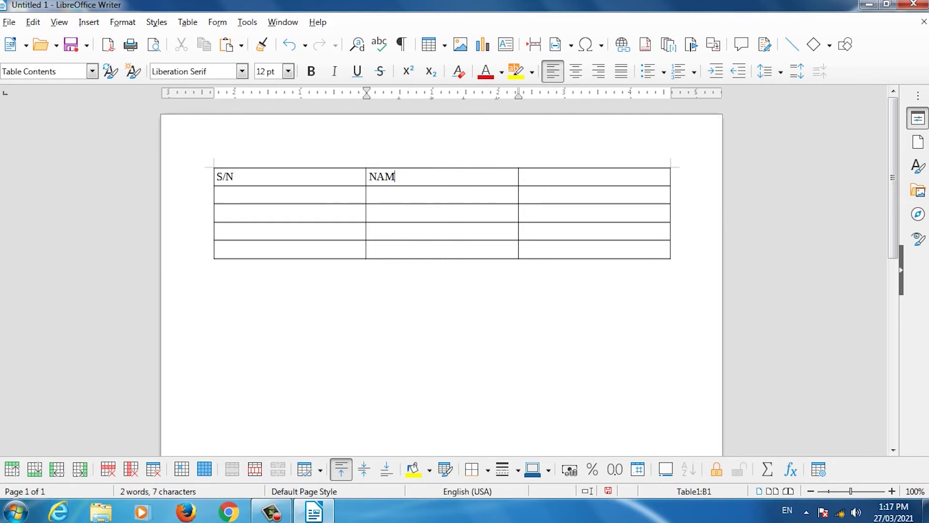
text(ITEM)
key(Tab)
text(PIC)
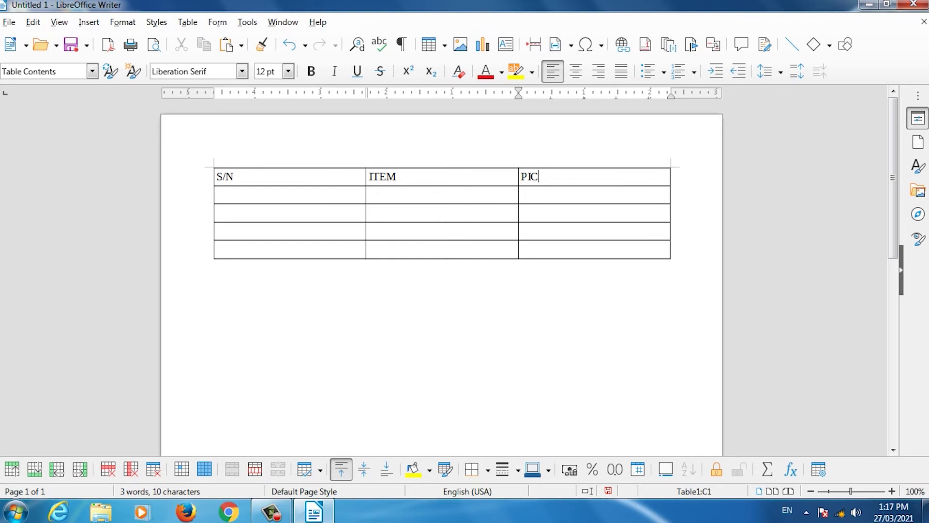
key(BackSpace)
key(BackSpace)
text(CS)
Number the four rows below the headings 1 to 4 in the S/N column.
key(Down)
key(Left)
key(Left)
text(1)
key(Down)
text(2)
key(Down)
text(3)
key(Down)
text(4)
key(Down)
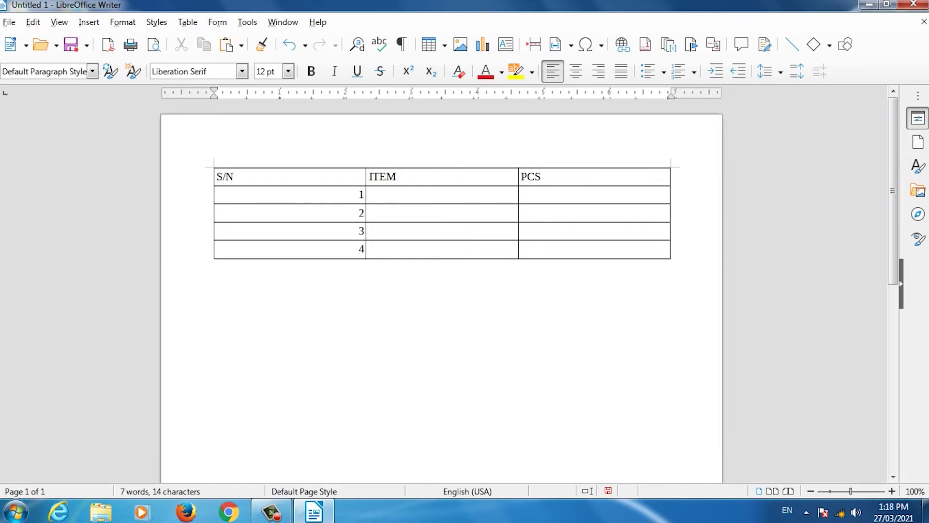
Fill the ITEM column with MONITOR, MOUSE, KEYBOARD and PRINTER from the first row below the heading.
key(Up)
key(Tab)
key(Up)
key(Up)
key(Up)
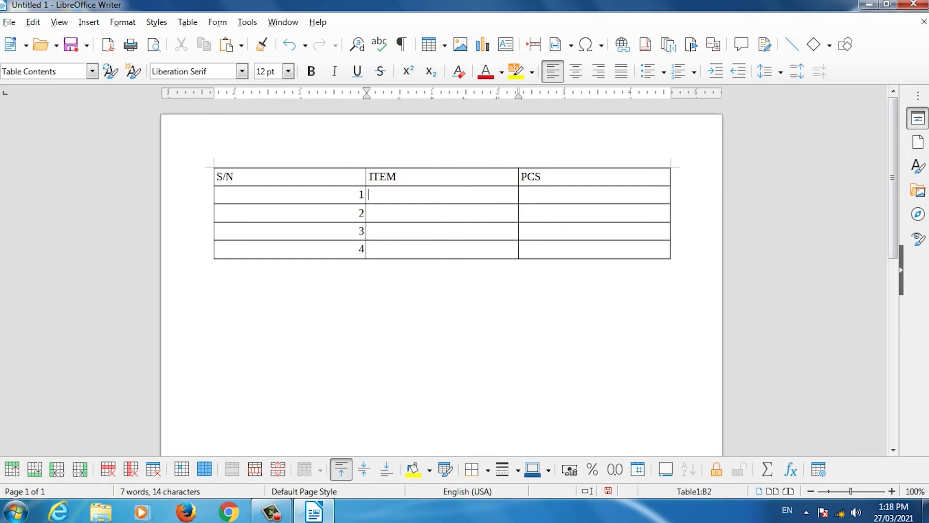
text(CO)
key(BackSpace)
key(BackSpace)
text(MONITOR)
key(Down)
text(MOUSE)
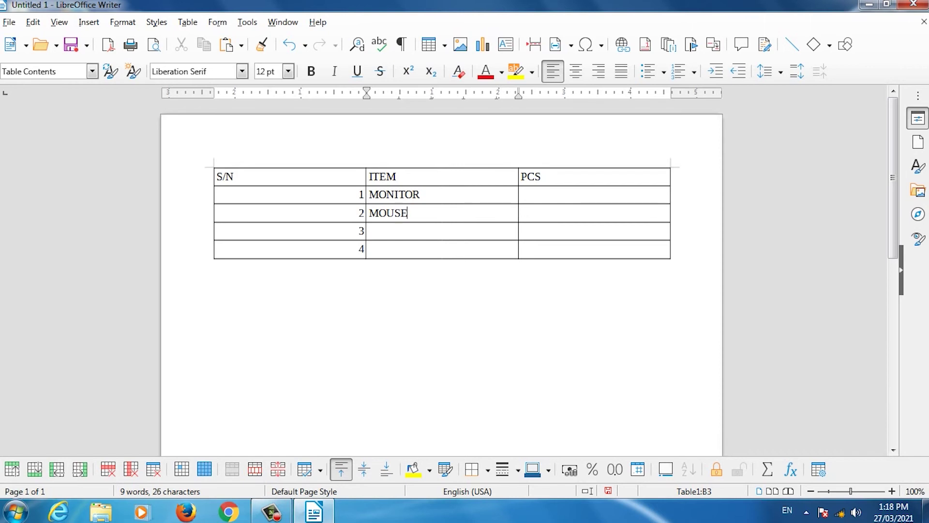
key(Down)
text(KEYBOARD)
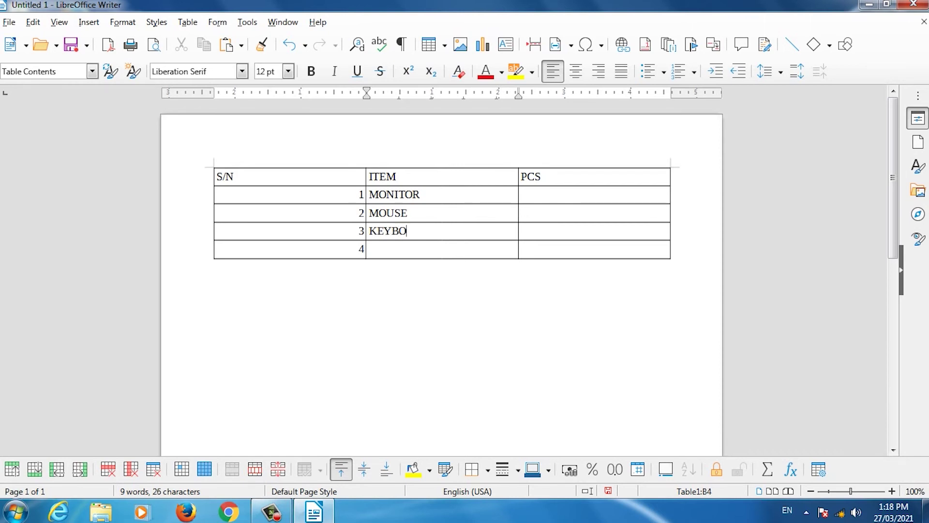
key(Down)
text(PRINTER)
Fill the PCS column with 2, 2, 3 and 1 for the four items.
click(523, 194)
text(2)
key(Down)
text(2)
key(Down)
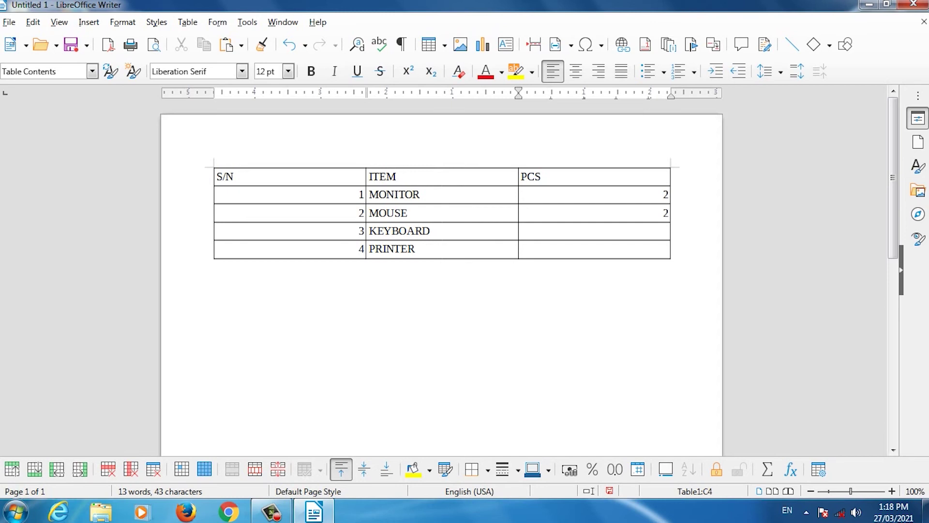
text(3)
key(Down)
text(1)
key(Down)
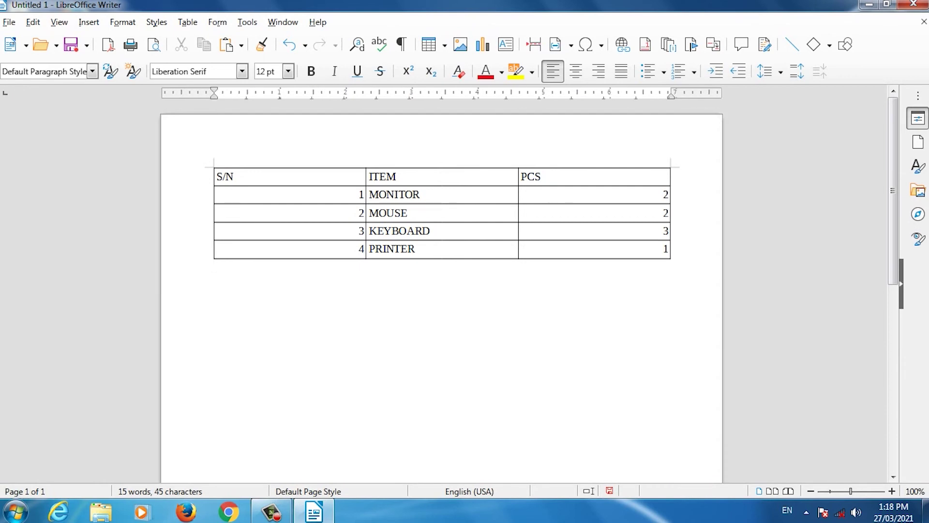
Convert the text of all table cells to tables, separated at tabs with equal width for all columns.
drag(234, 176, 663, 249)
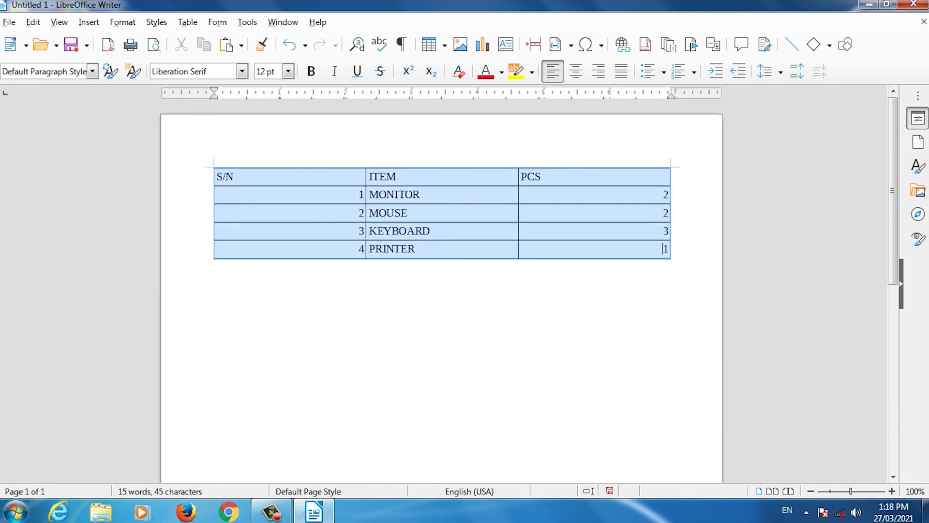
click(187, 22)
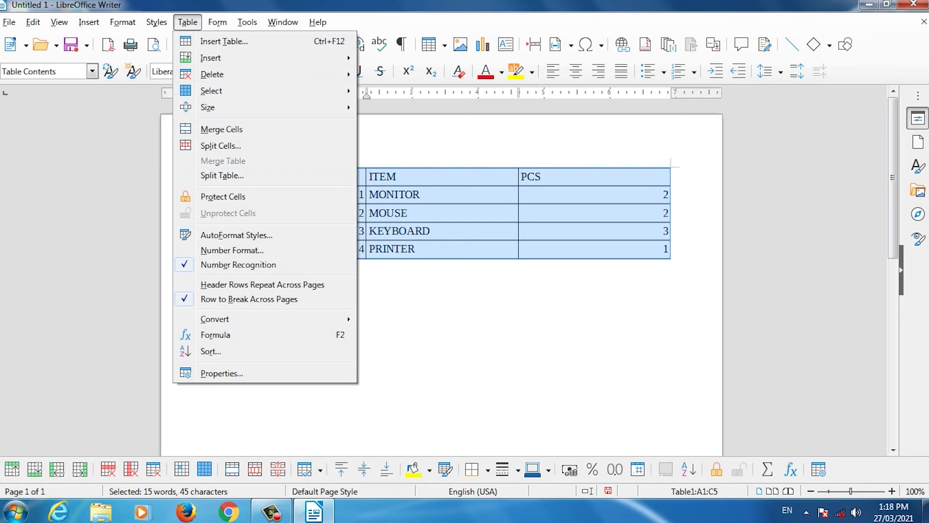
mouse_move(214, 318)
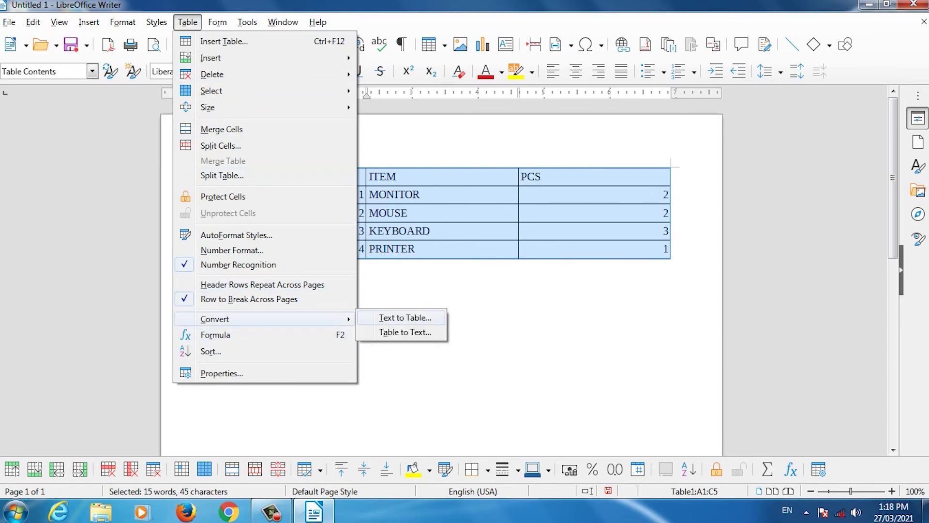
click(405, 317)
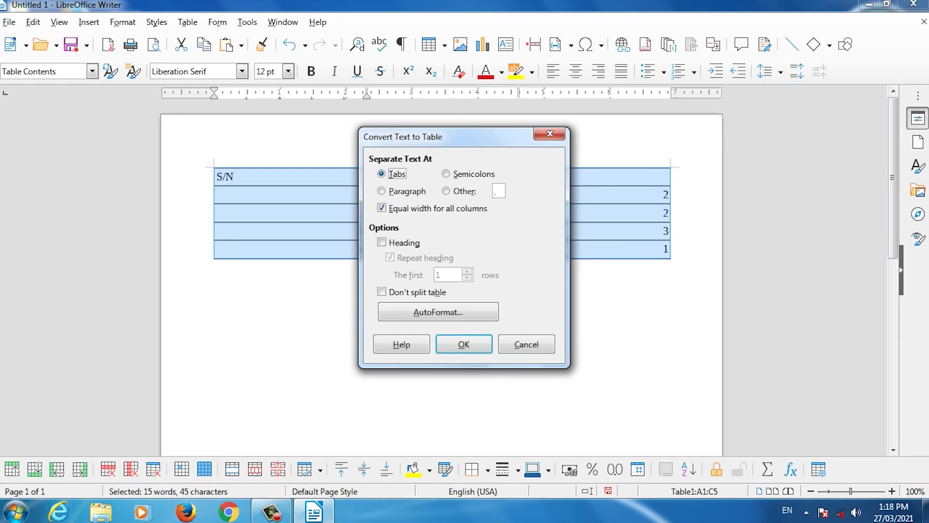
click(447, 174)
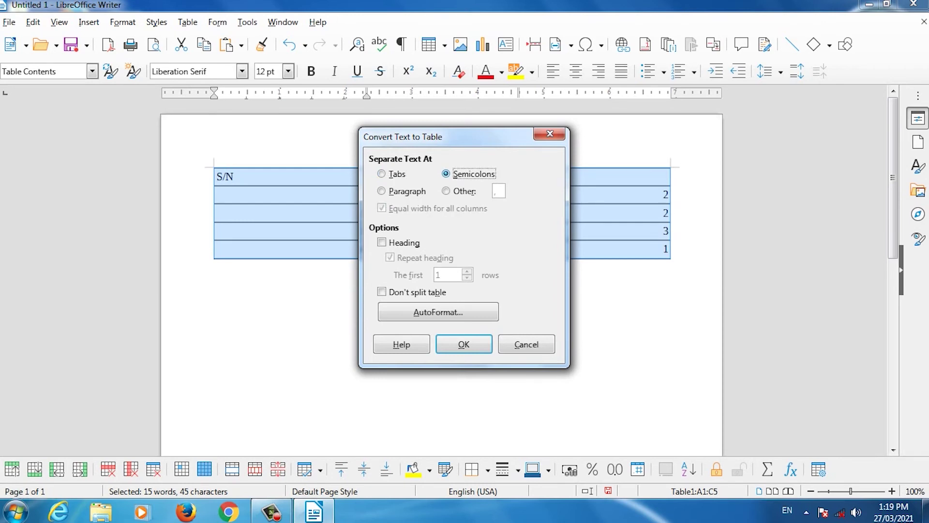
click(381, 191)
click(446, 191)
click(383, 174)
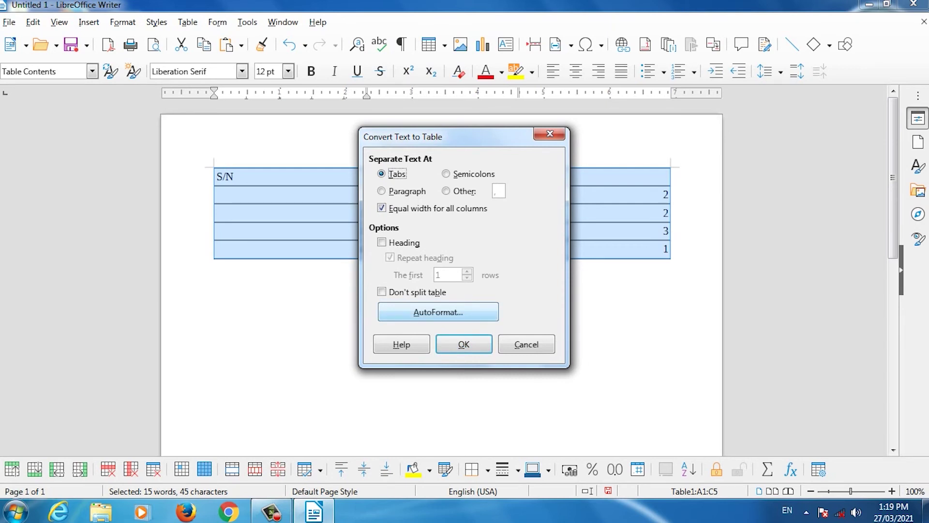
click(464, 345)
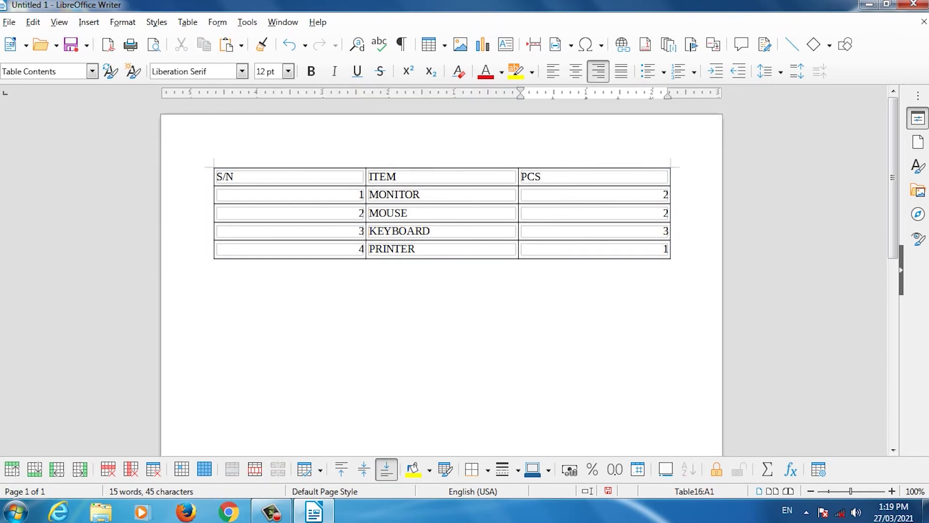
scroll(441, 218, down, 5)
scroll(441, 217, up, 5)
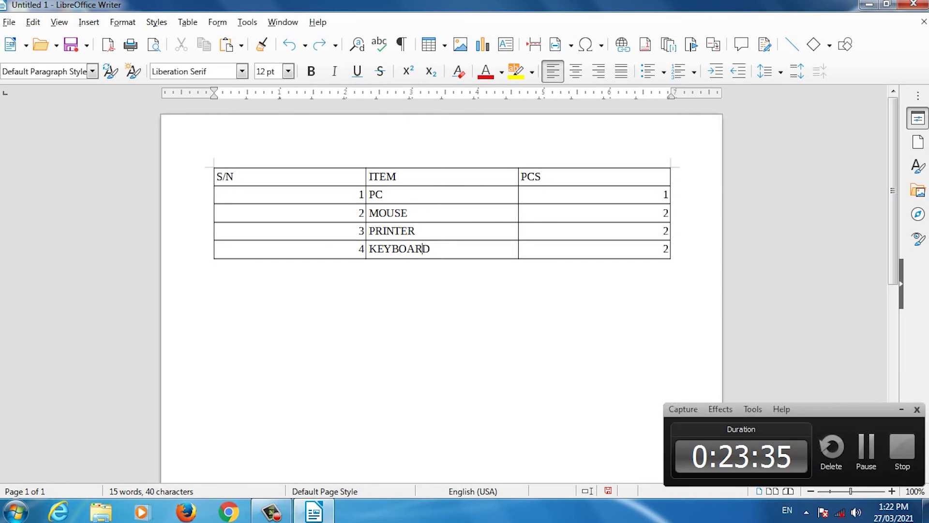
Convert the whole item table to text separated at tabs, and undo the conversion.
click(423, 248)
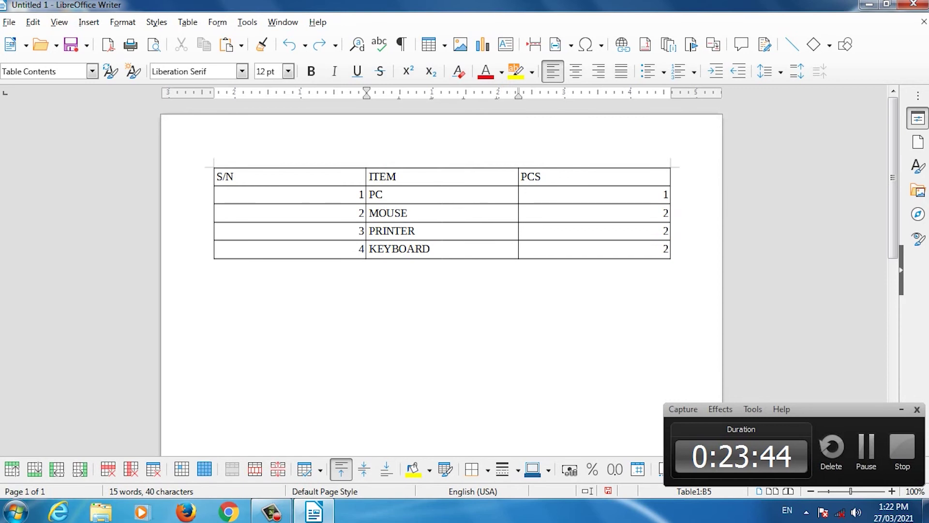
drag(234, 176, 664, 248)
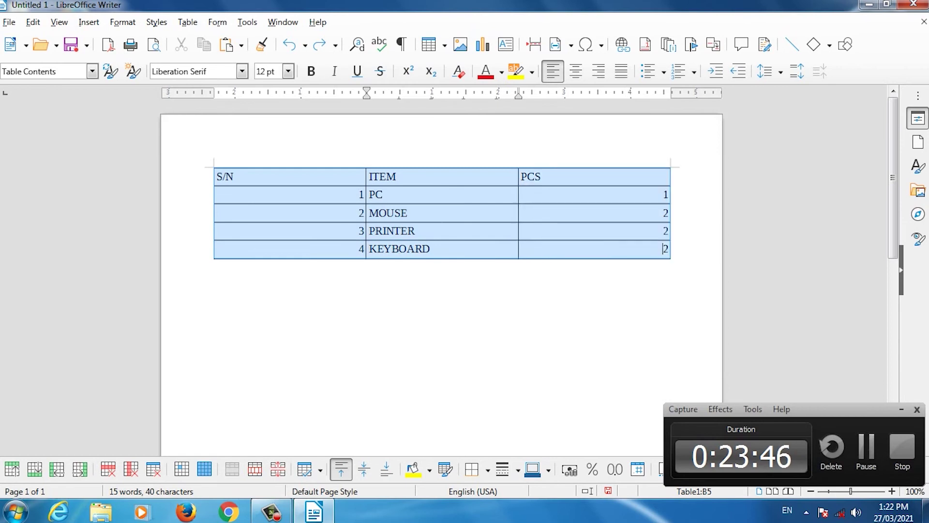
click(187, 21)
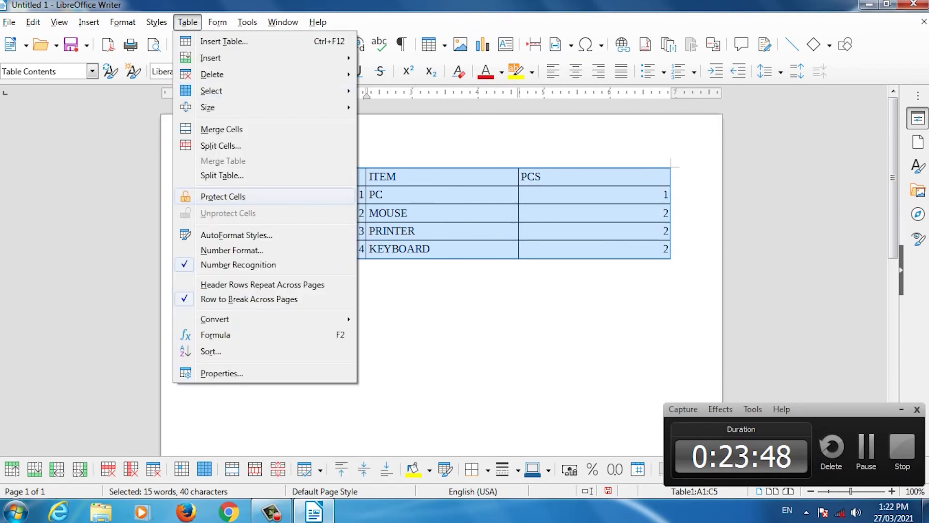
mouse_move(215, 318)
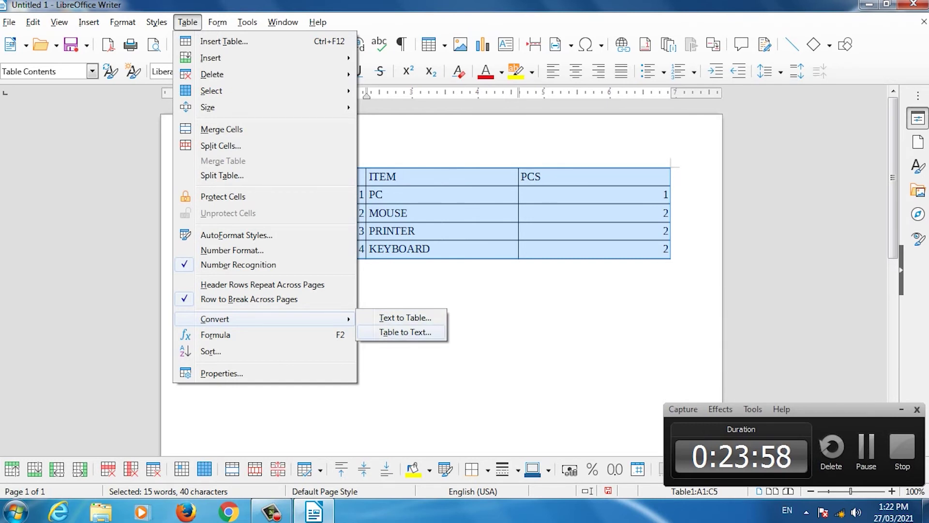
click(405, 332)
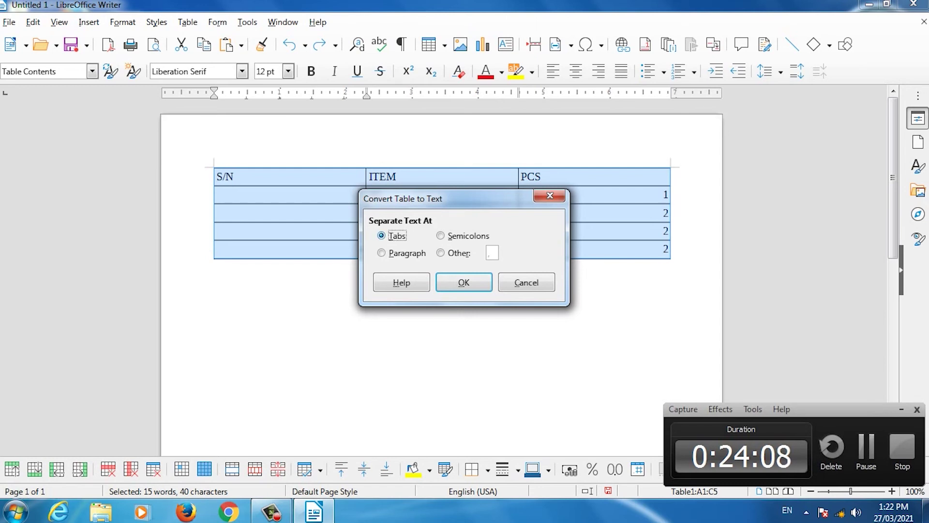
click(449, 236)
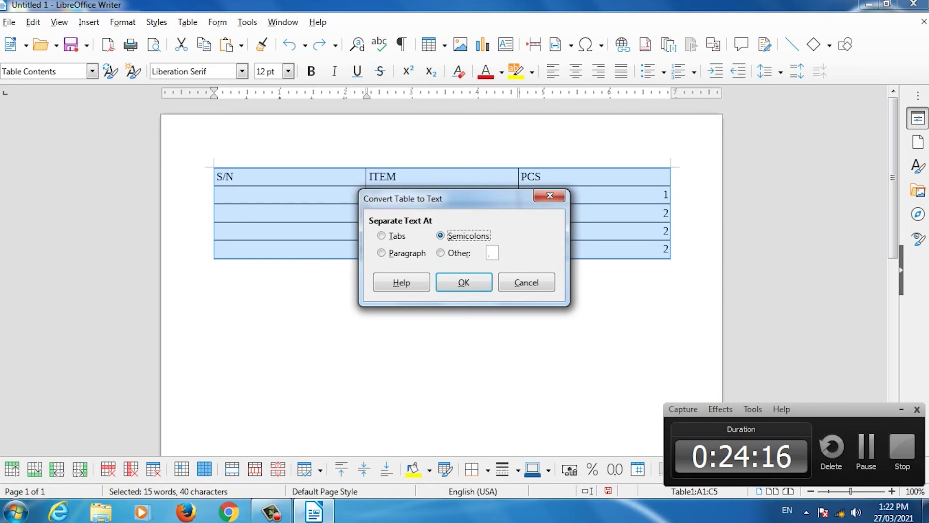
click(392, 235)
click(463, 282)
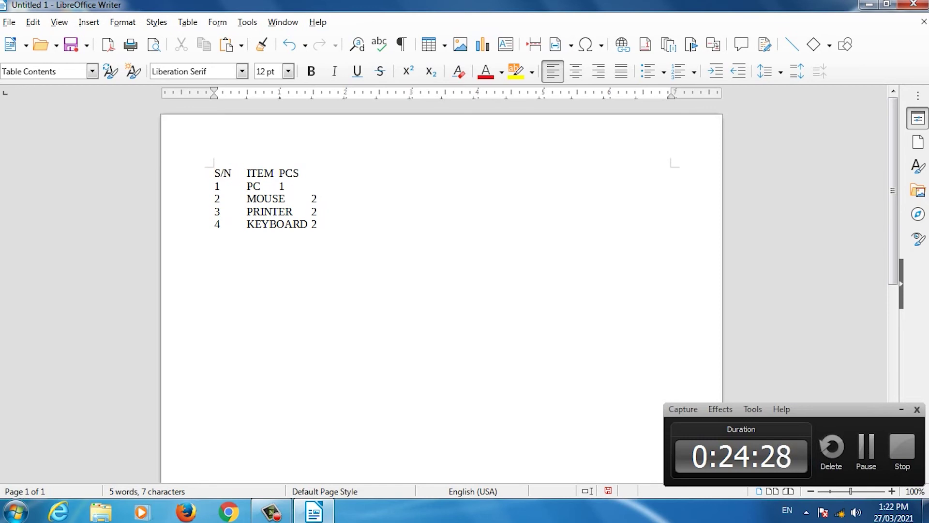
key(ctrl+z)
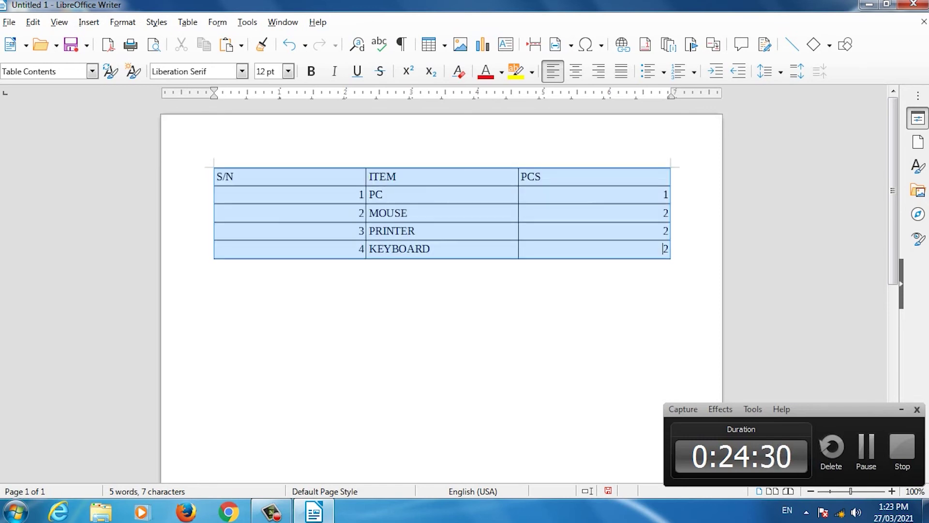
Below the item table, write a tab-separated heading line with S/N, NAME and MARK.
click(214, 264)
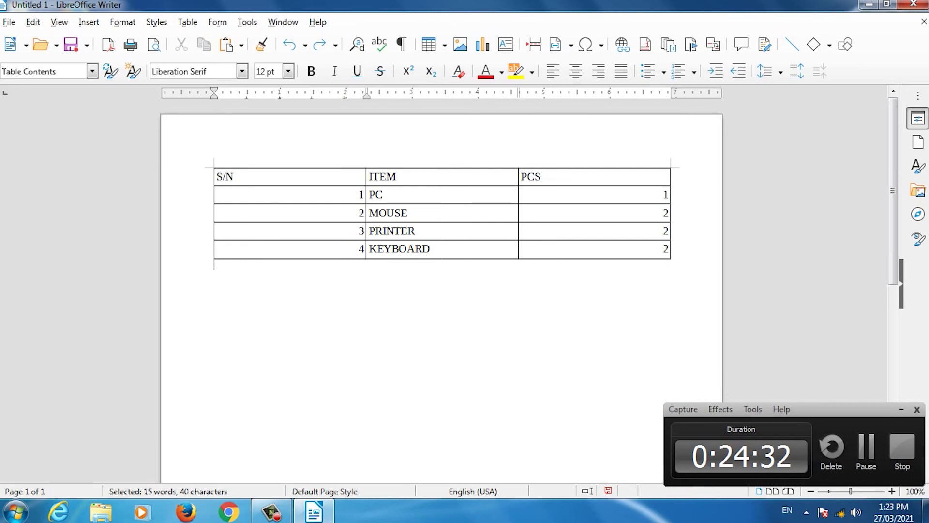
key(Return)
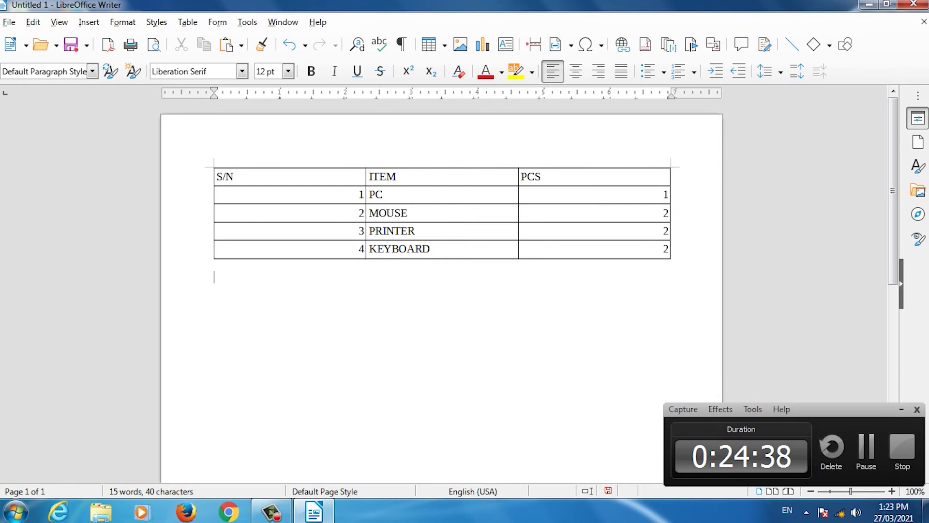
text(S)
key(BackSpace)
text(S/N)
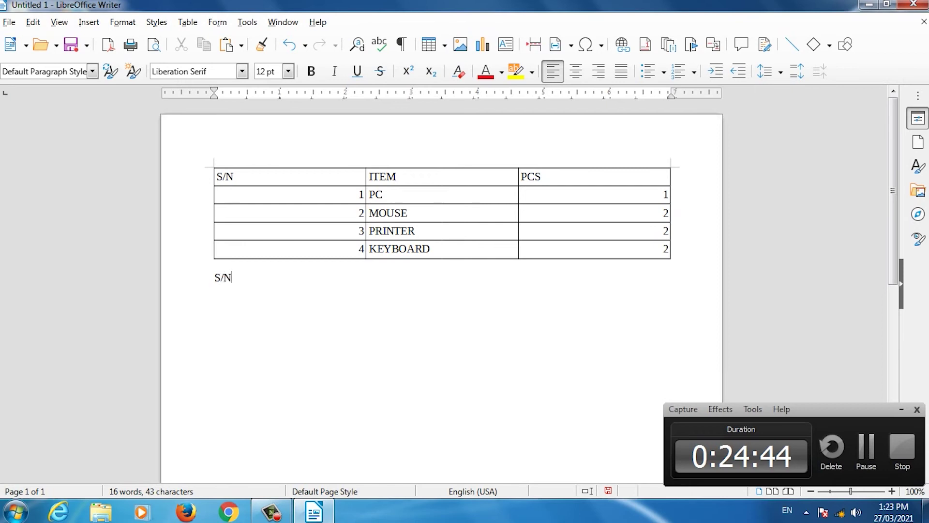
text(NAME)
key(BackSpace)
key(BackSpace)
key(BackSpace)
key(BackSpace)
key(BackSpace)
text(N)
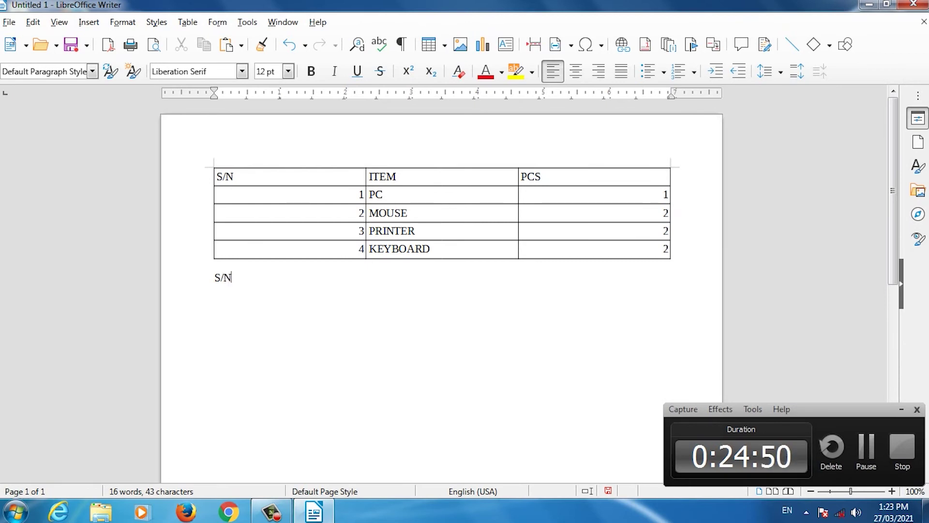
key(Tab)
text(NAMEMARK)
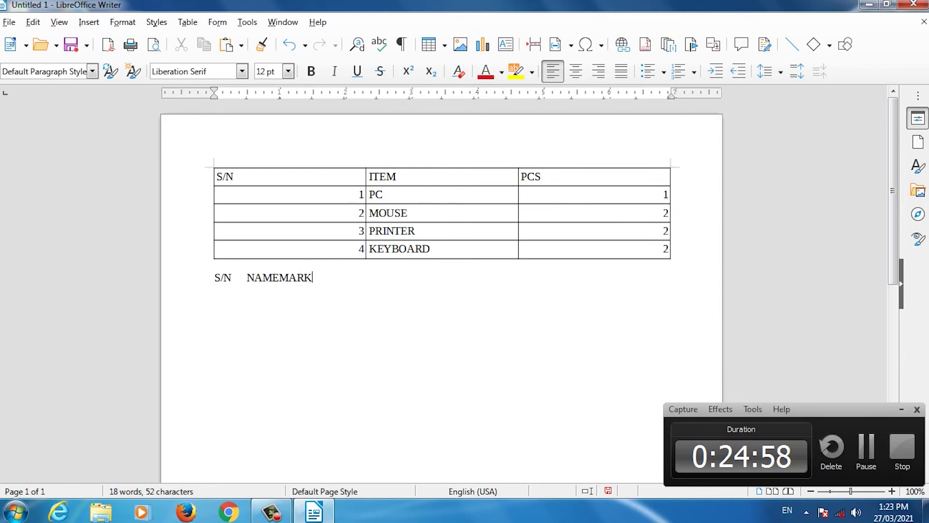
key(Return)
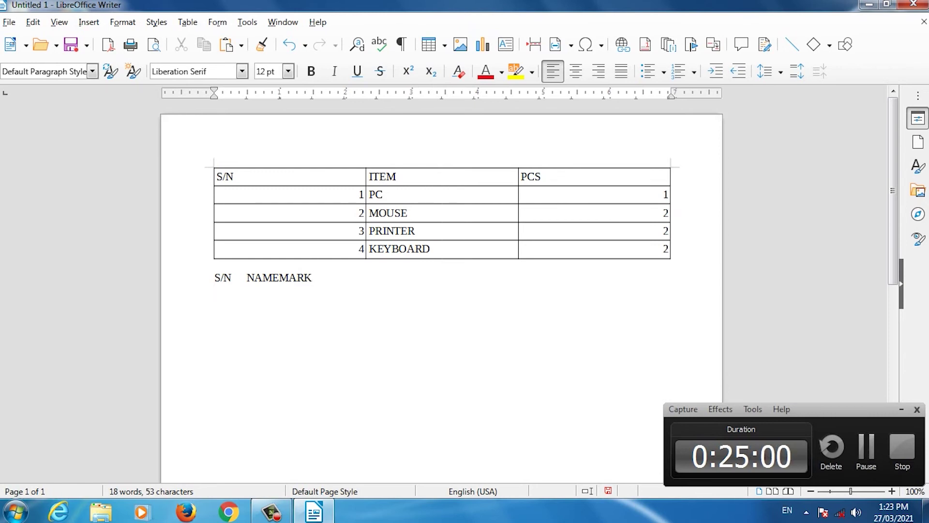
Add tab-separated lines 1 and 2 under the headings, each with a person's name and the marks 45 and 42.
text(1 ANNU)
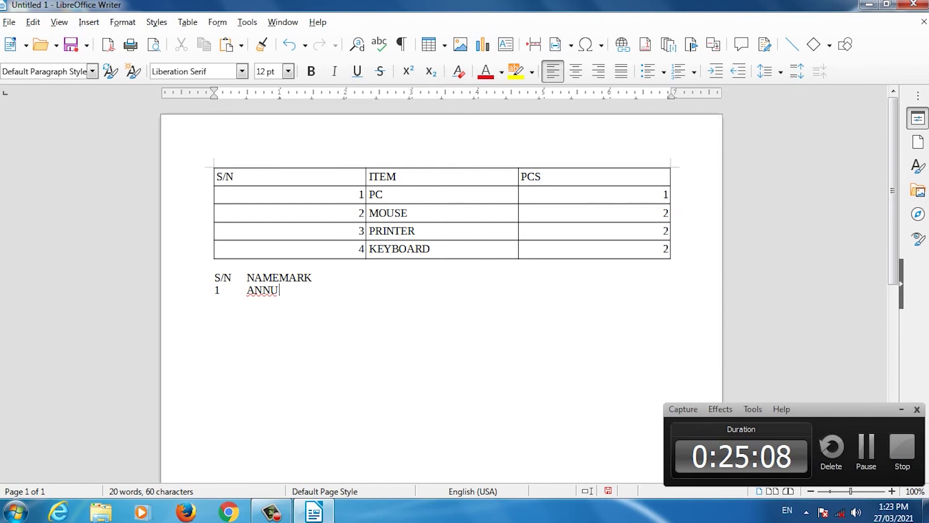
text( 45)
key(Return)
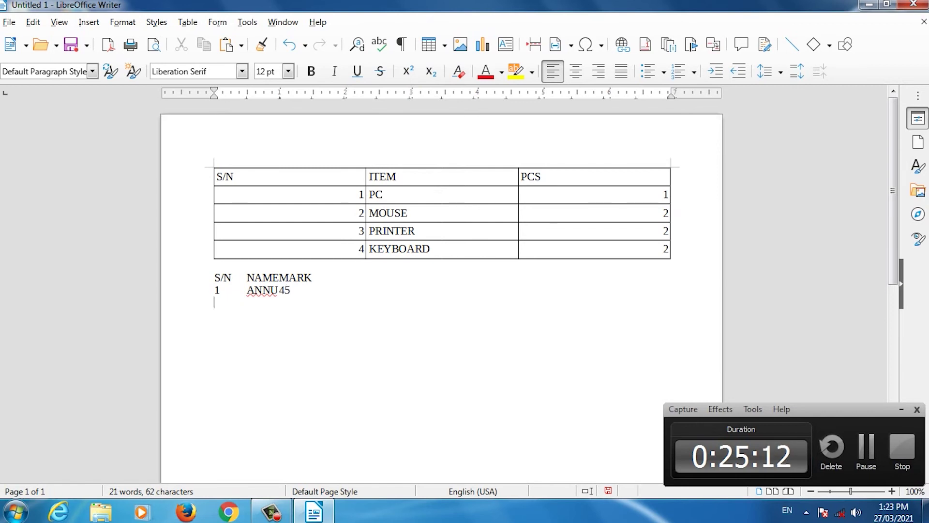
text(2)
key(Tab)
text(PANKAJ)
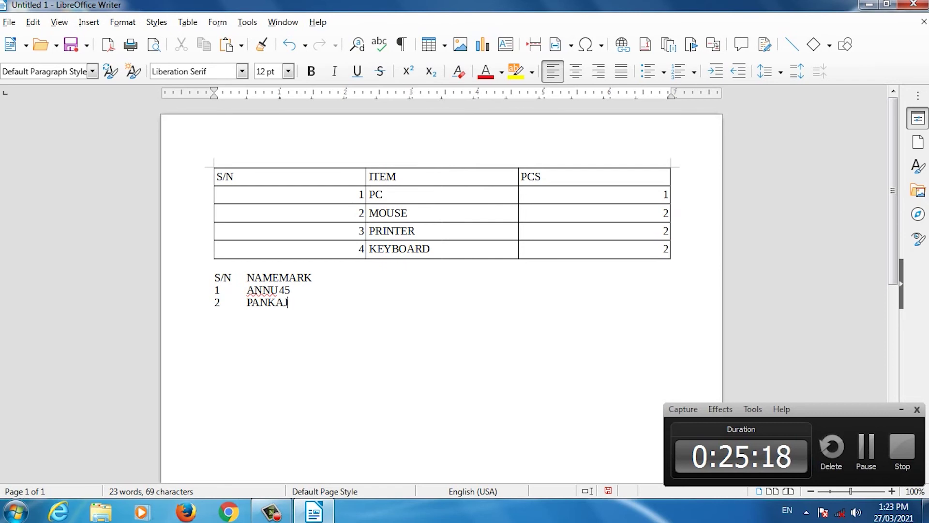
key(Tab)
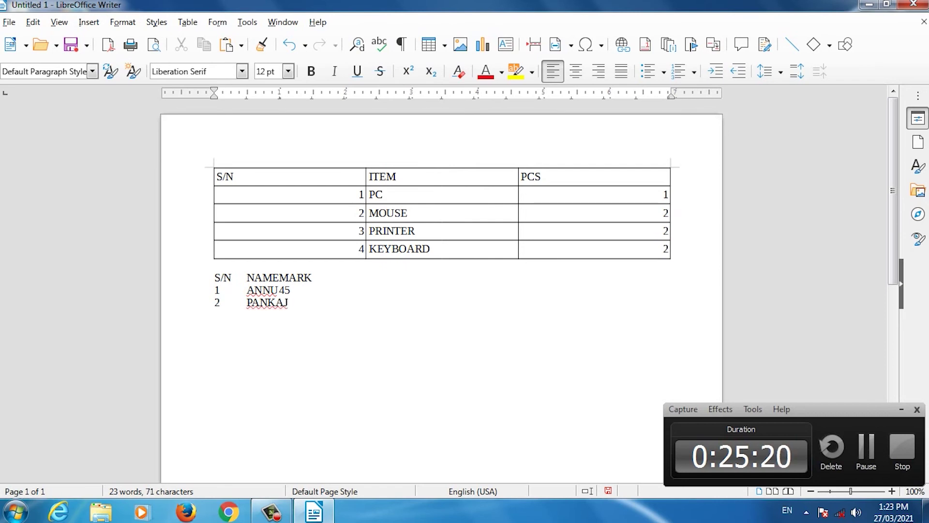
text(42)
key(Return)
Add tab-separated lines 3 and 4 to the list, each with a person's name and the marks 40 and 32.
text(3	KAJAL)
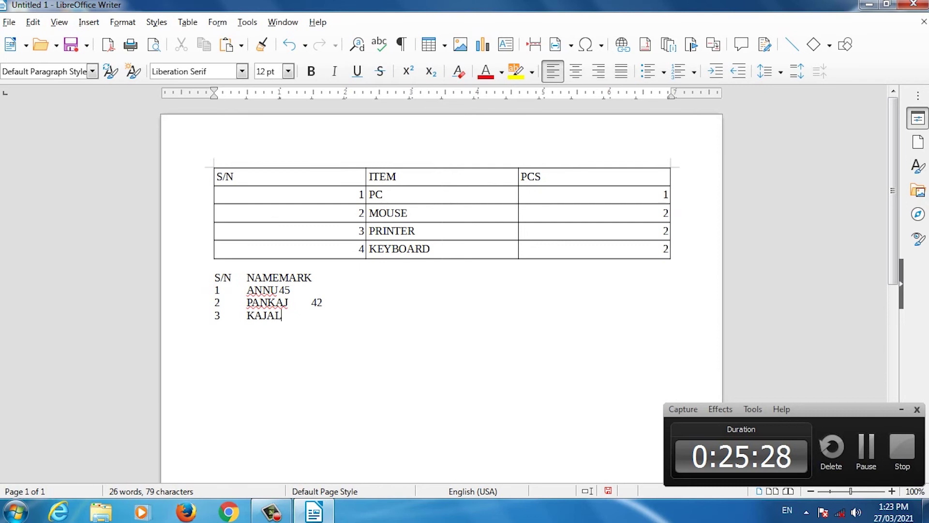
key(Tab)
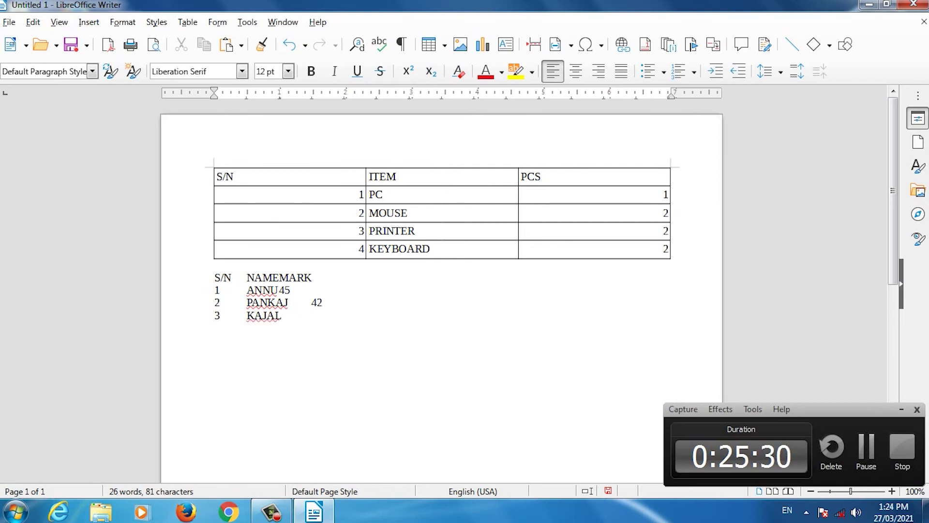
text(40)
key(Return)
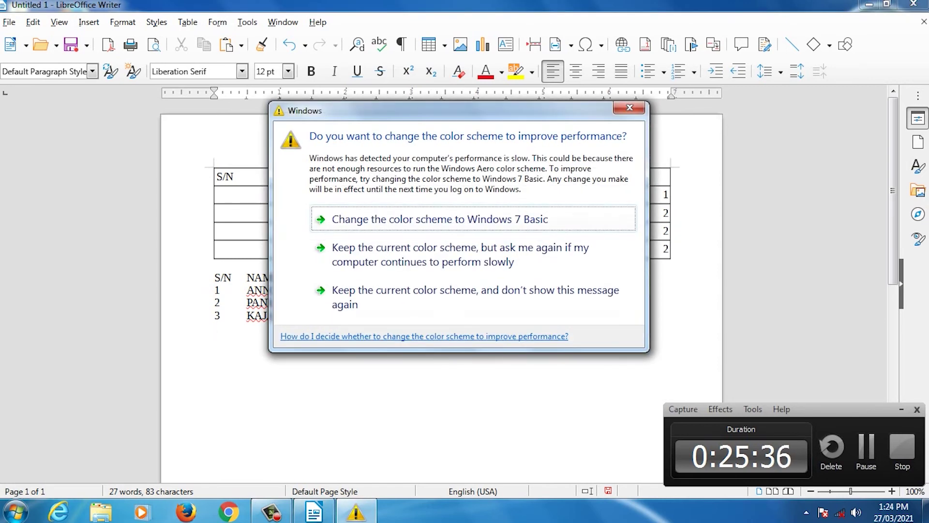
key(Escape)
text(4)
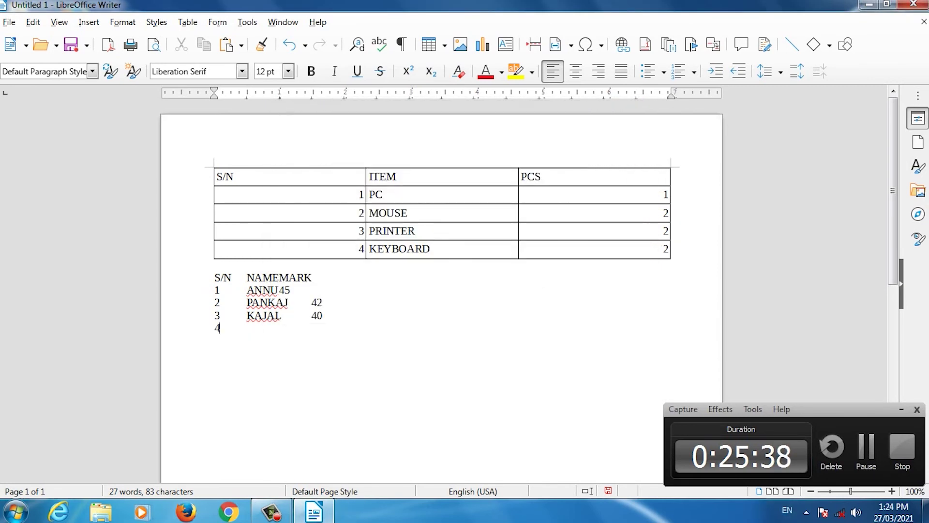
key(Tab)
text(RA)
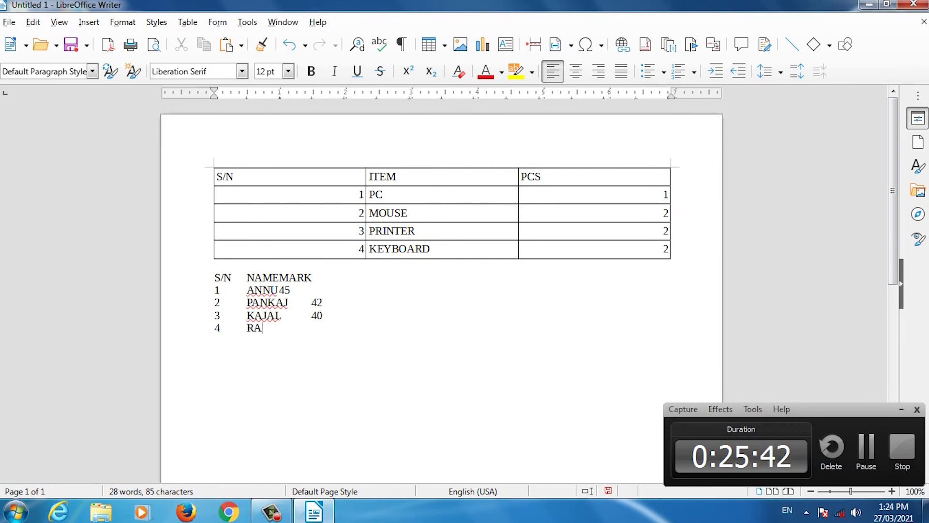
text(NU)
key(Tab)
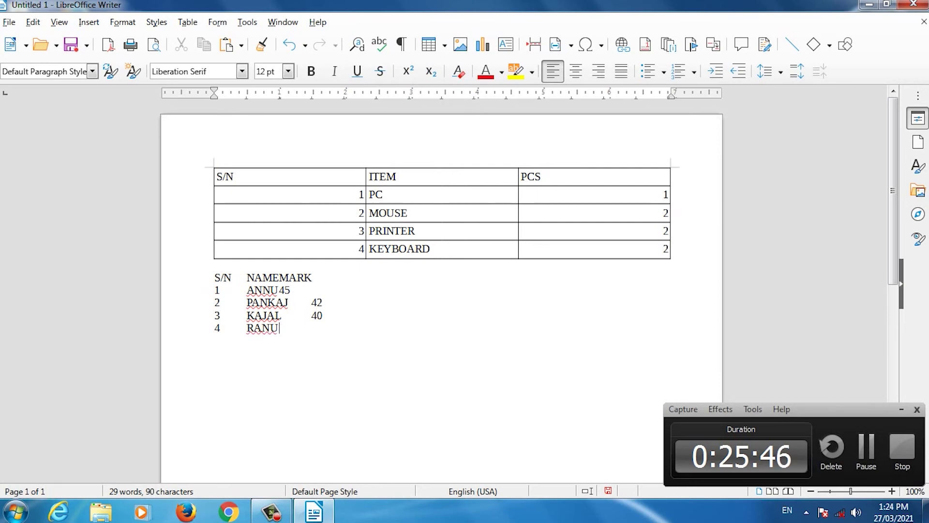
text(32)
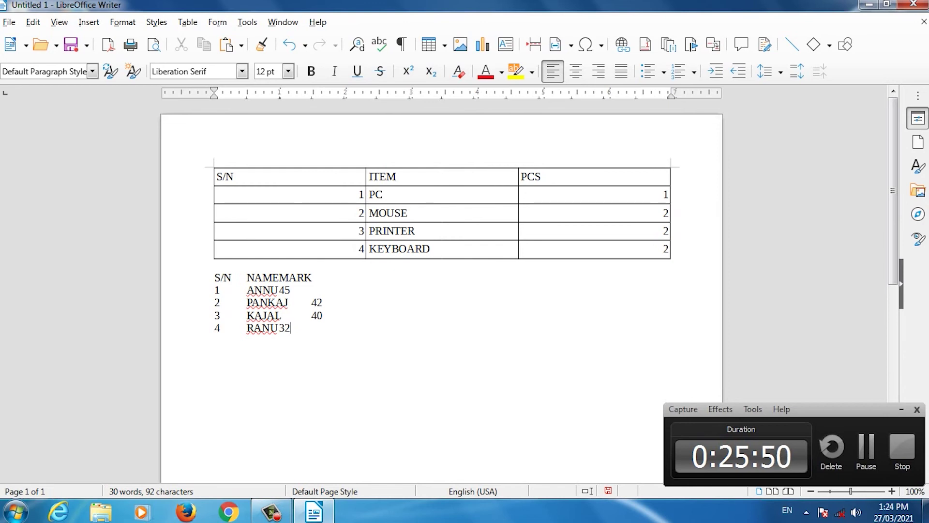
Select the five lines of the S/N, NAME and MARK list and start converting the text to a table.
key(shift+Up)
key(shift+Up)
key(shift+Up)
key(shift+Up)
key(shift+Home)
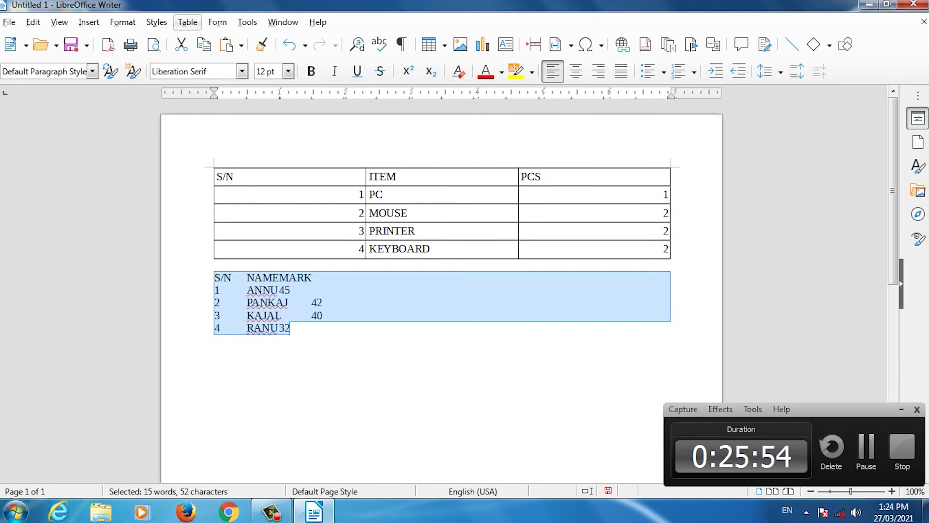
click(188, 22)
mouse_move(214, 319)
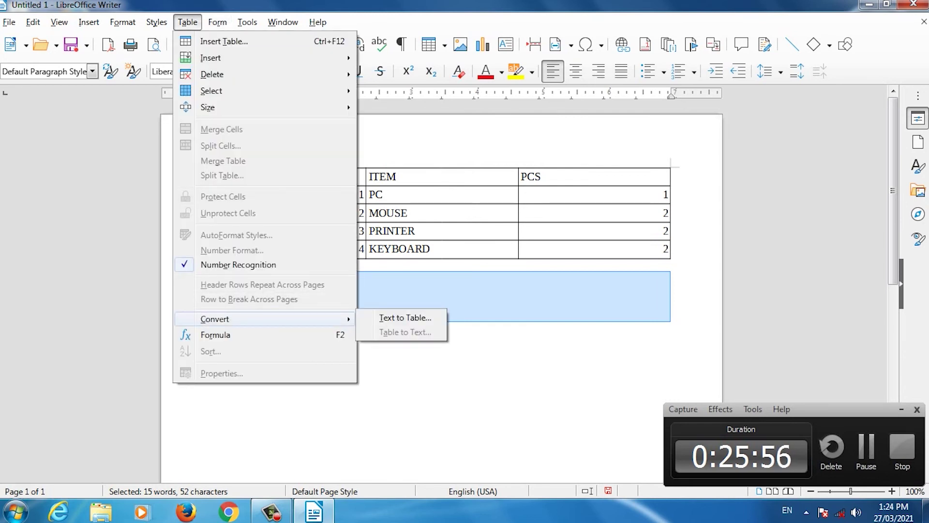
click(405, 318)
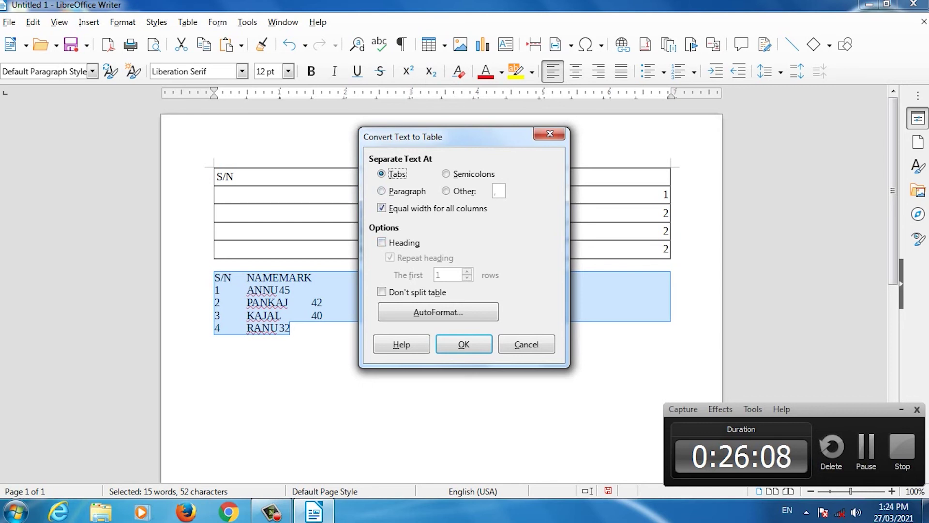
Choose the Box List Red AutoFormat and complete the conversion, separating at tabs with equal width for all columns.
click(438, 311)
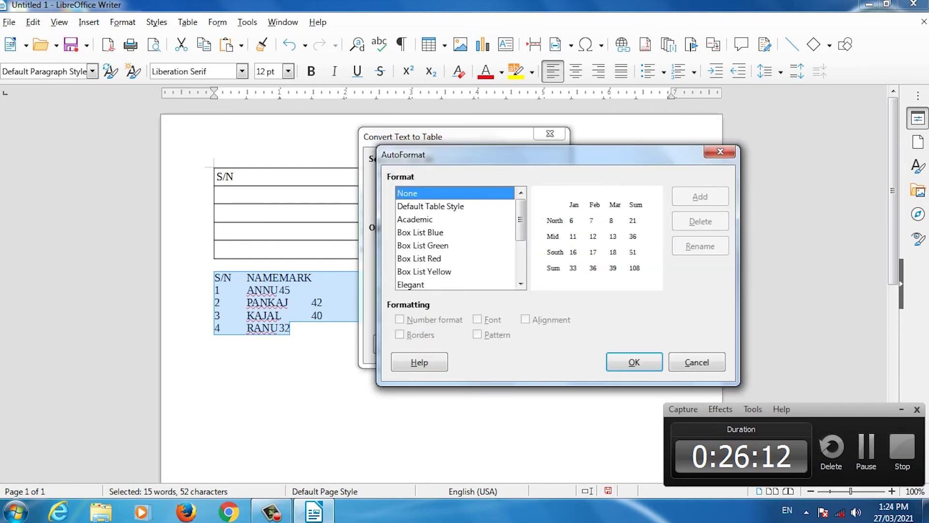
click(430, 207)
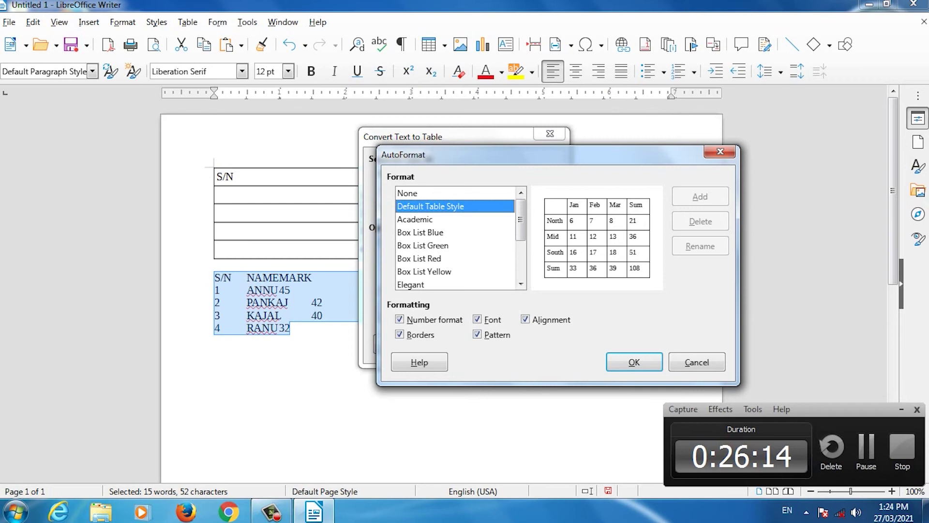
key(Down)
key(Down)
key(Down)
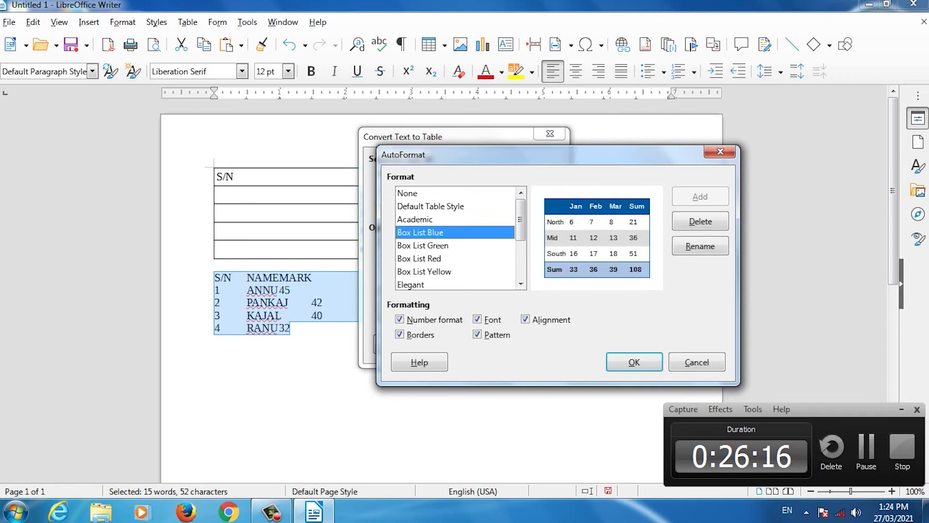
key(Down)
key(Up)
key(Up)
key(Down)
key(Down)
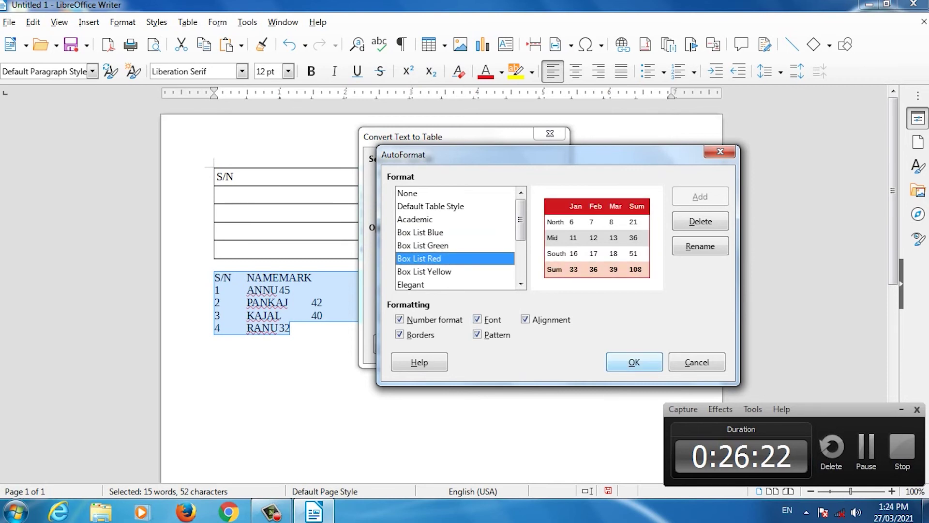
key(Return)
key(Return)
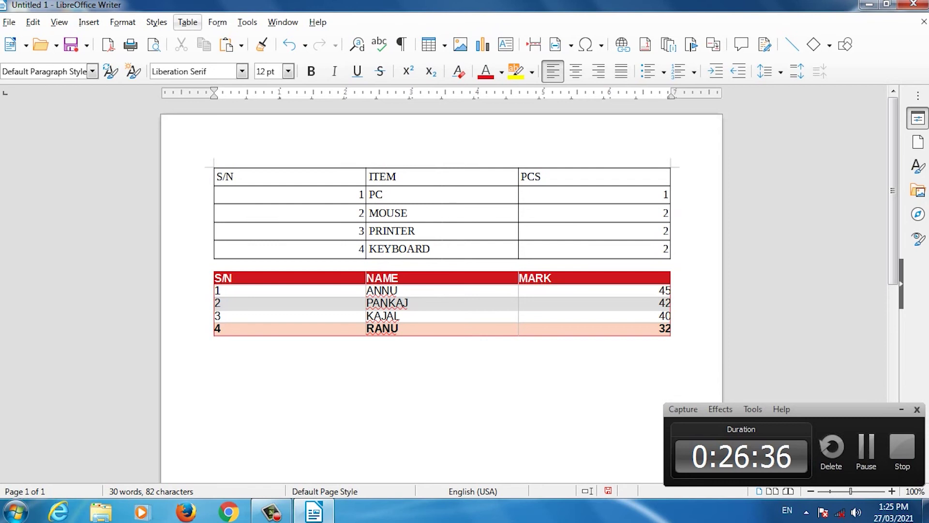
click(187, 22)
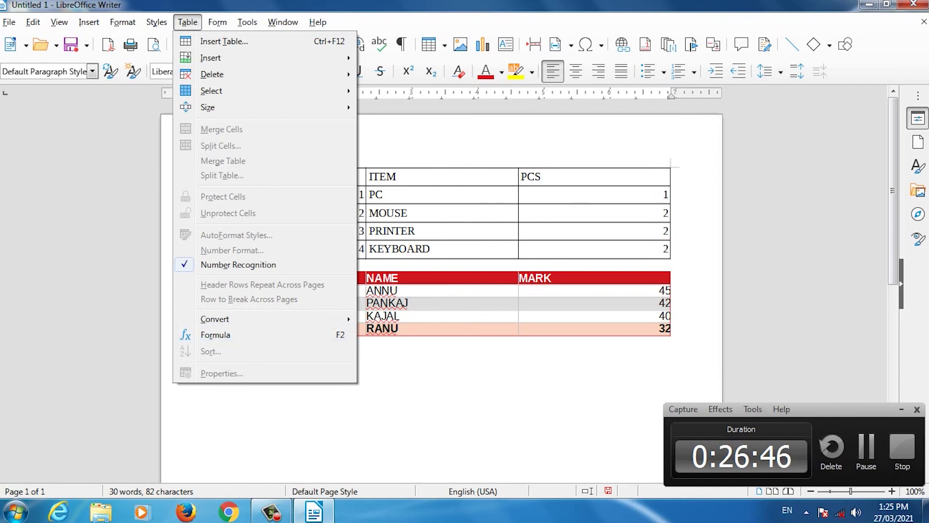
key(Escape)
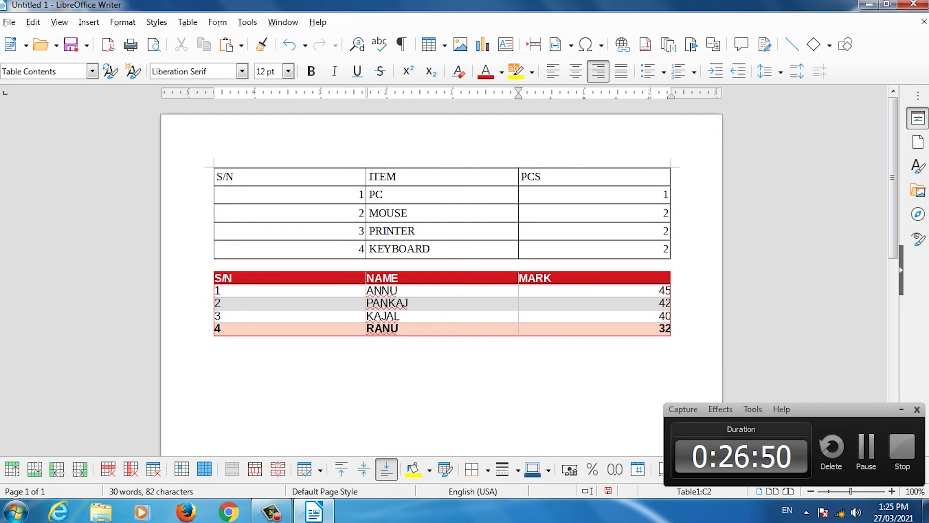
Replace the PCS value in the PC row with the formula =100+200.
key(BackSpace)
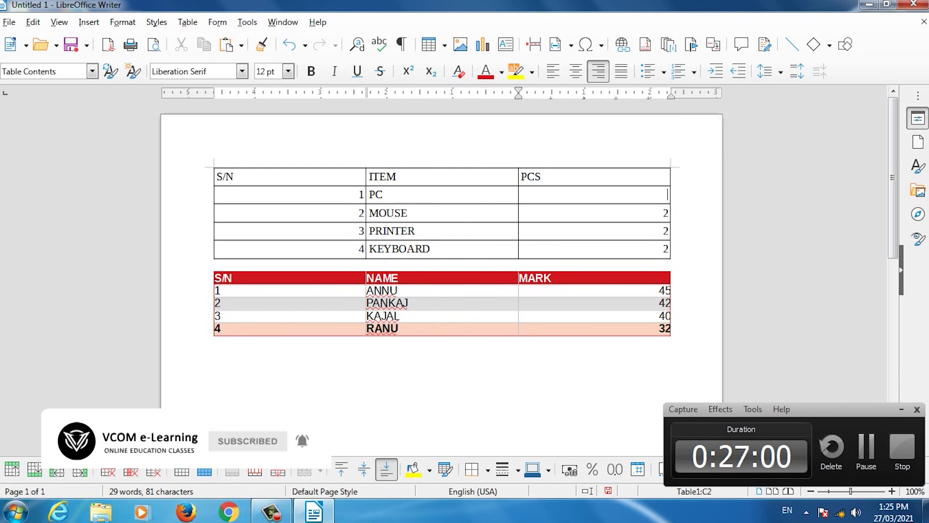
key(F2)
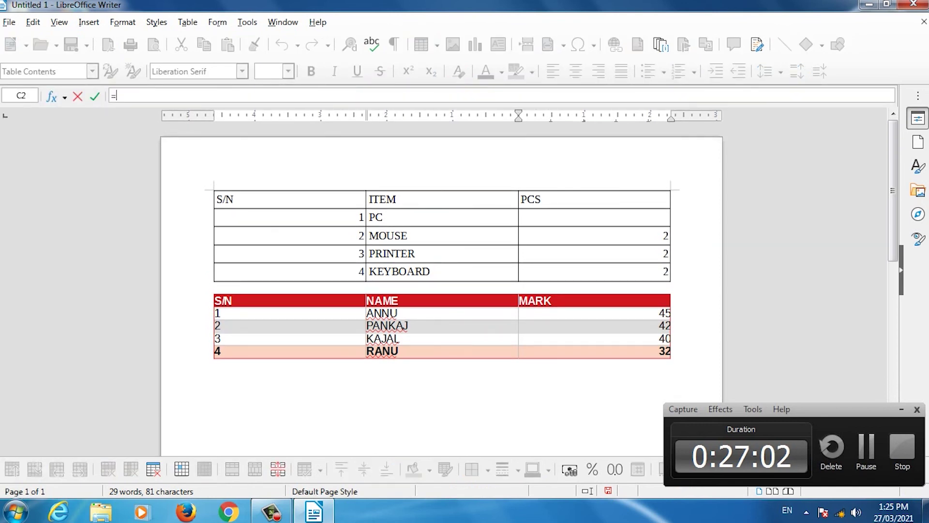
text(1)
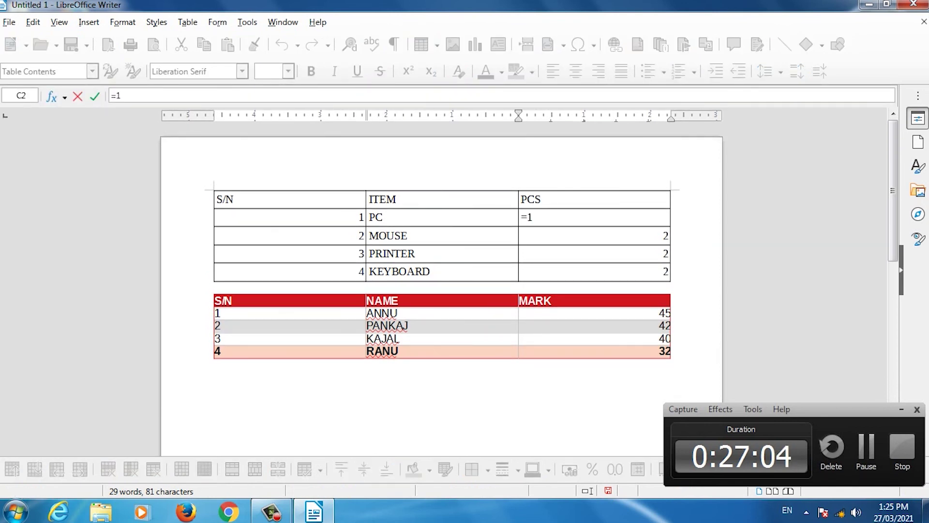
text(00+200)
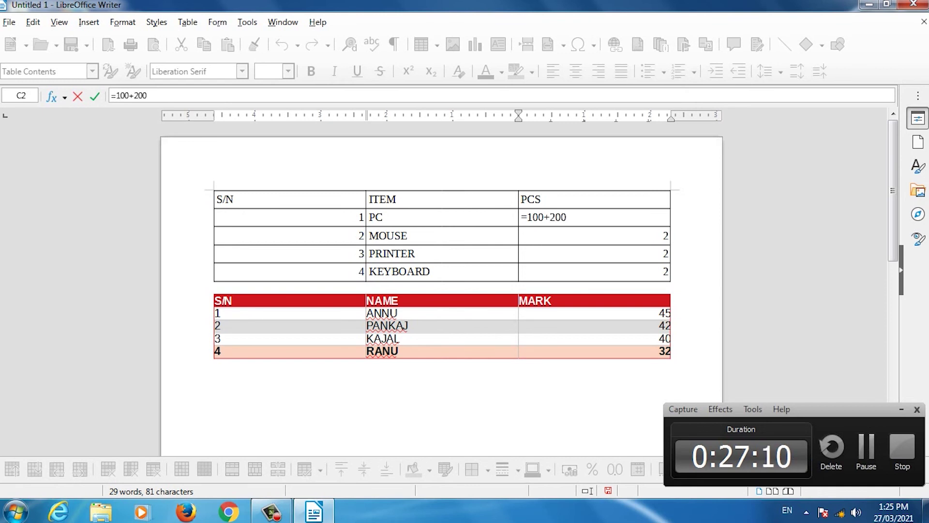
key(Return)
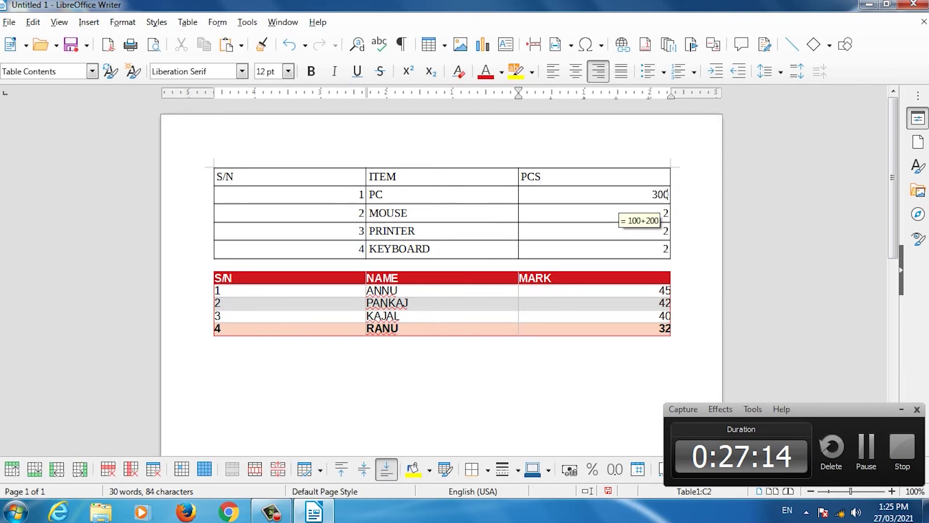
Replace the PCS value in the MOUSE row with the formula =200-50.
click(668, 213)
key(BackSpace)
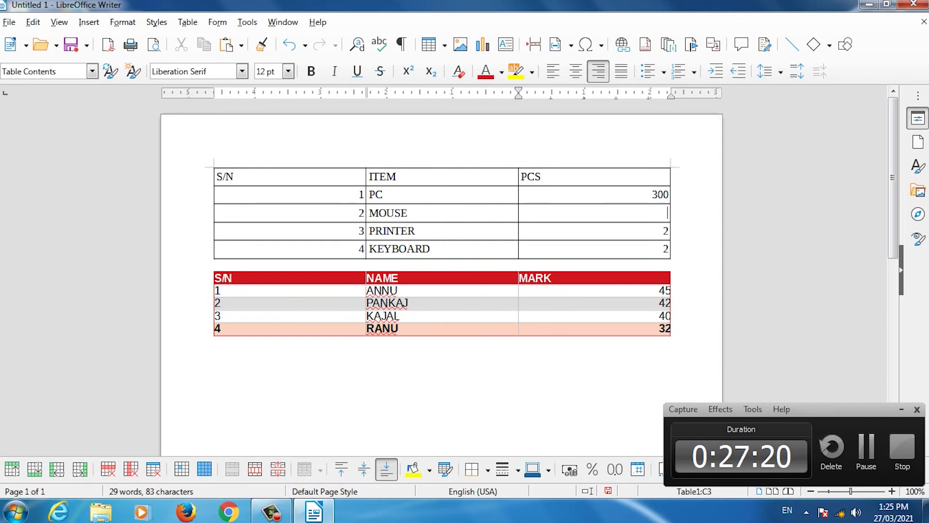
key(F2)
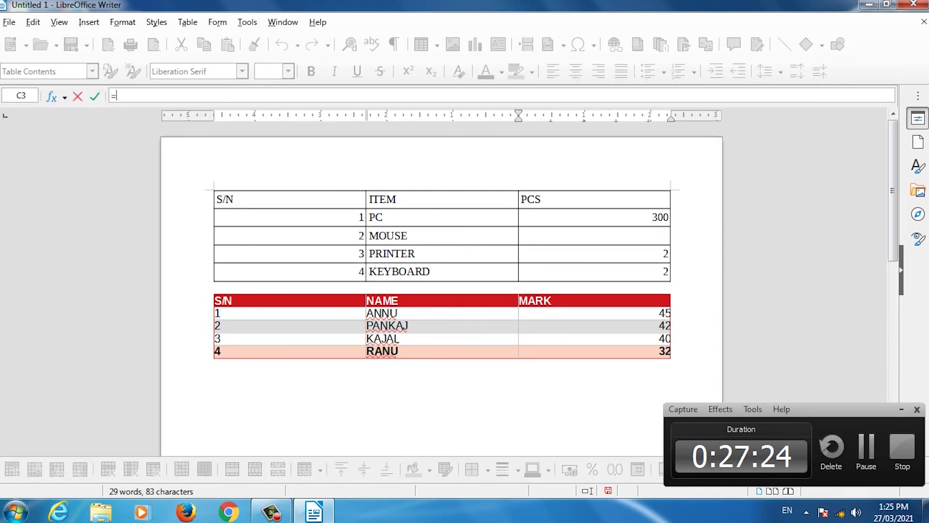
text(200)
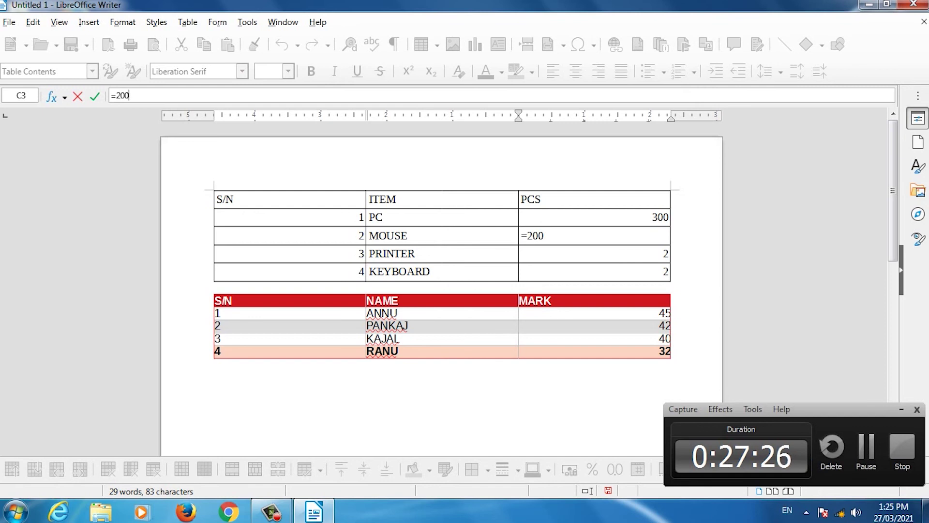
text(-50)
key(Return)
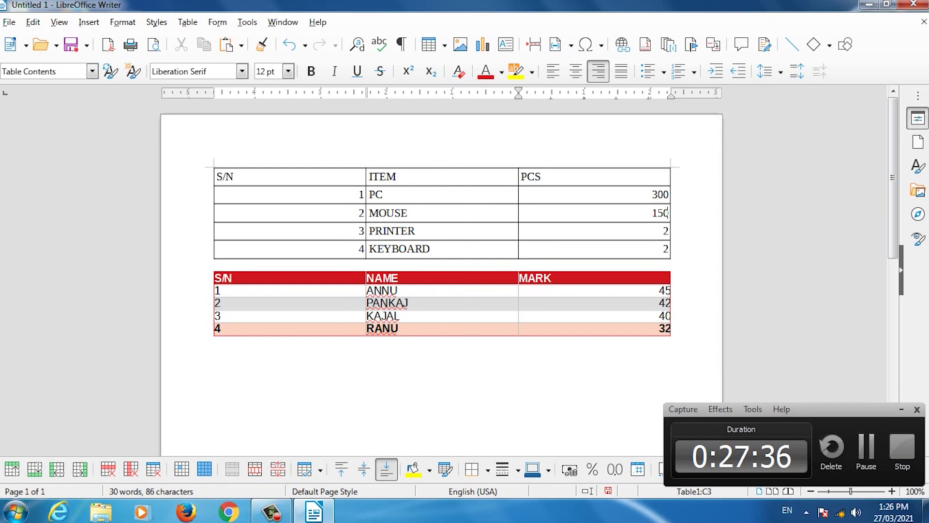
Replace the PCS value in the PRINTER row with the formula =25*5.
key(Delete)
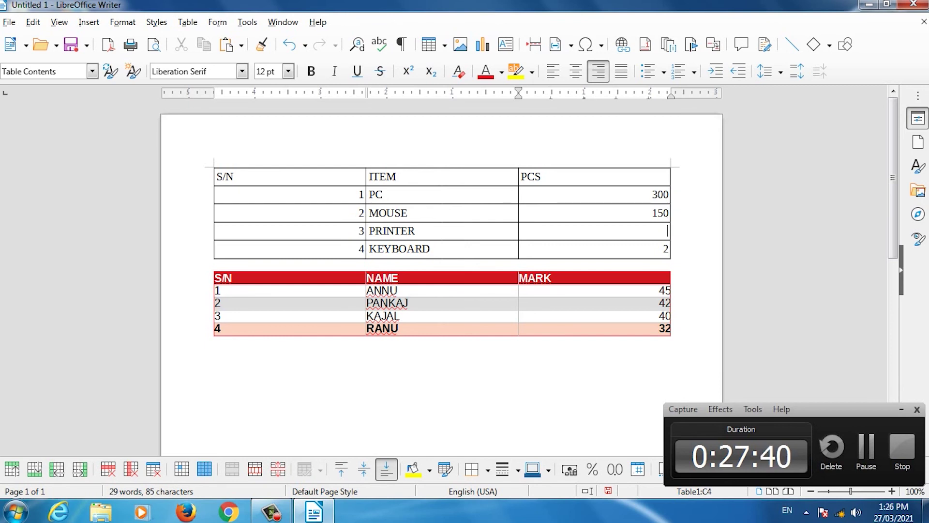
key(F2)
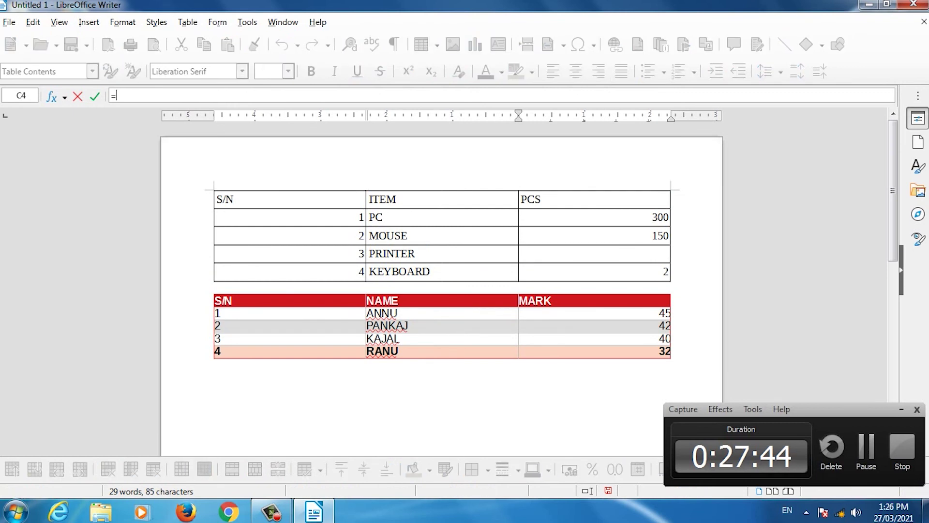
text(25*)
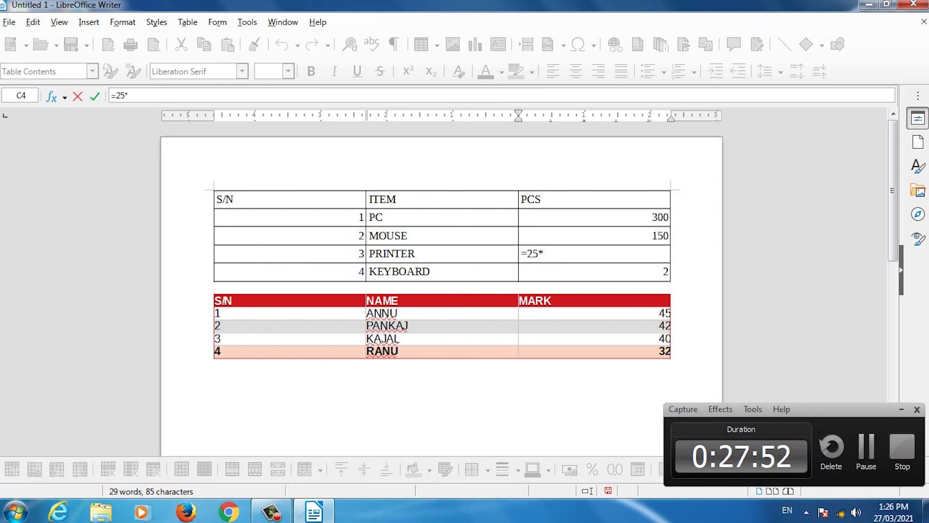
text(5)
key(Return)
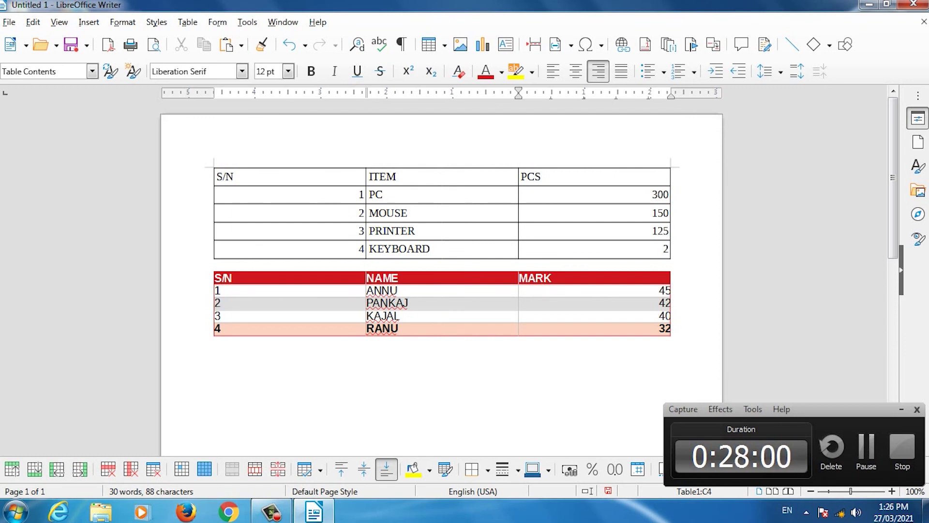
Replace the PCS value in the KEYBOARD row with the formula =12/2.
key(Delete)
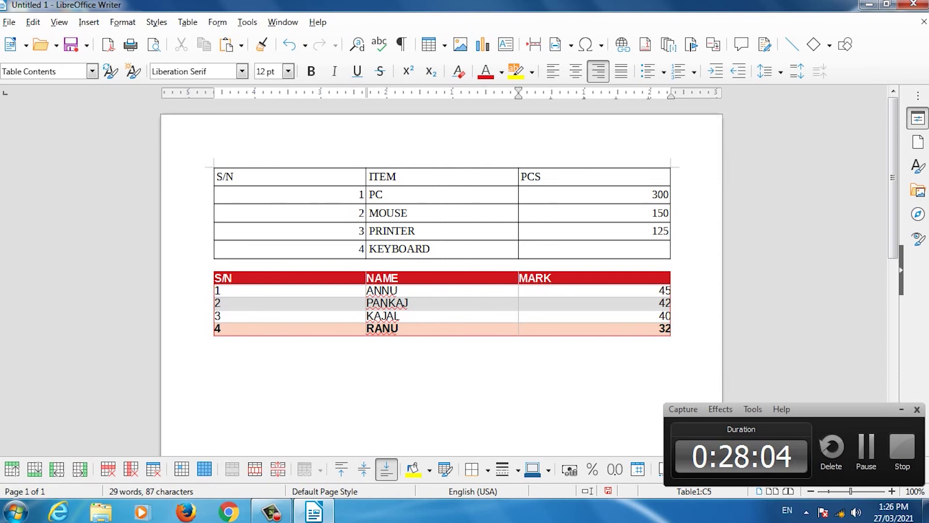
key(F2)
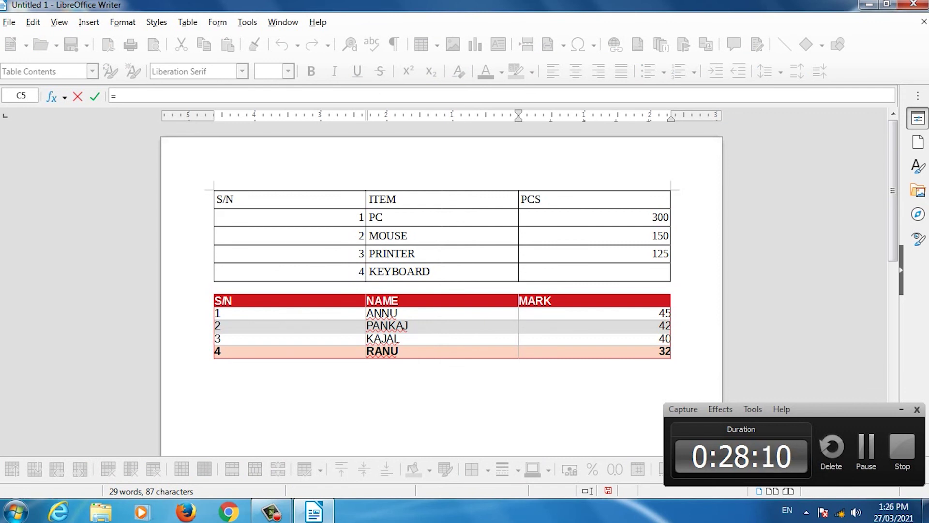
text(12/2)
key(Return)
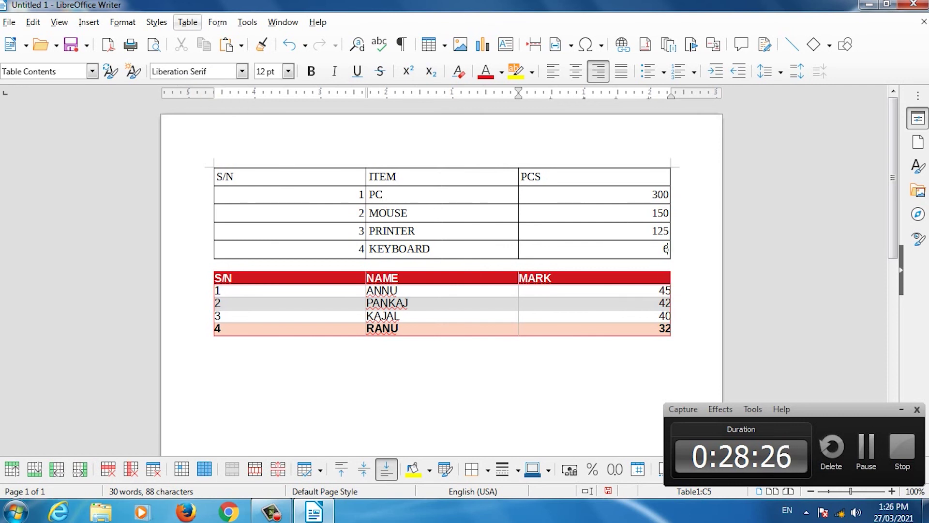
Sort the four item cells under the ITEM heading by rows in ascending alphanumeric order.
click(187, 21)
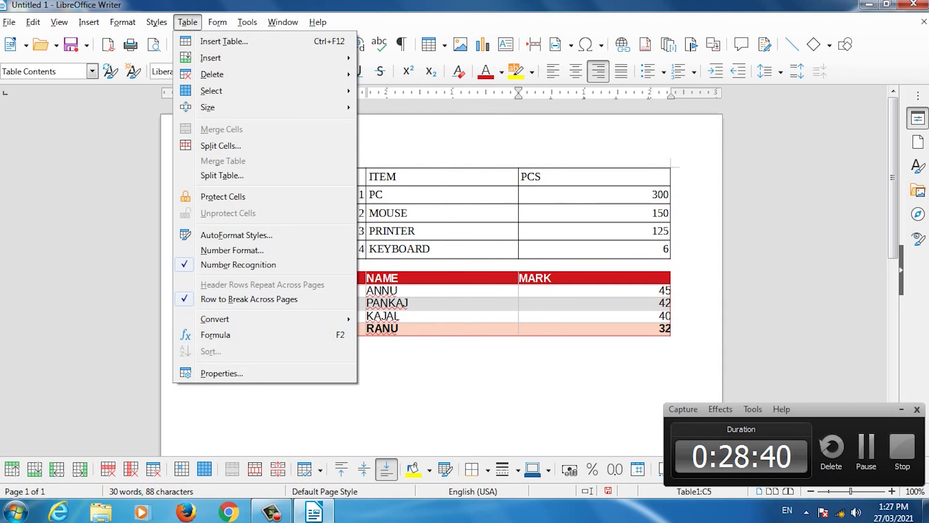
key(Escape)
key(shift+Left)
key(shift+Left)
key(shift+Left)
key(shift+Left)
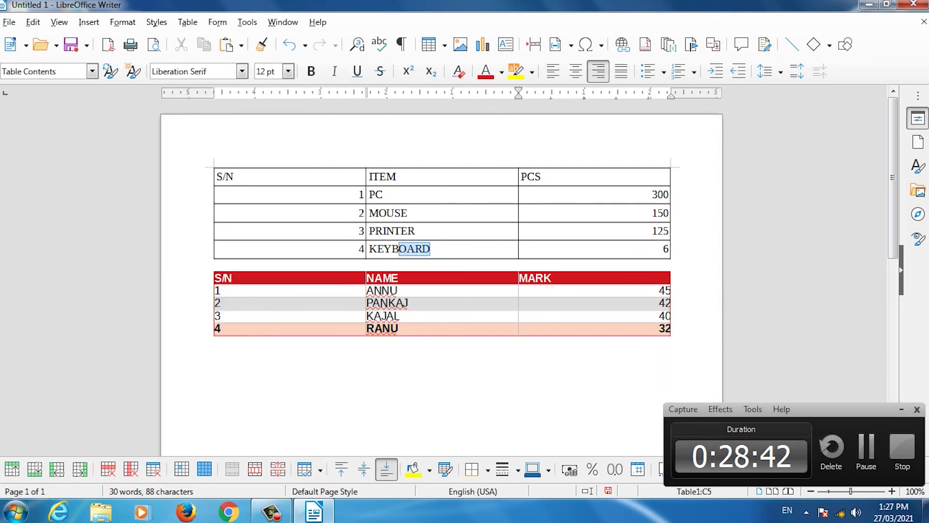
key(shift+Up)
key(shift+Up)
key(shift+Up)
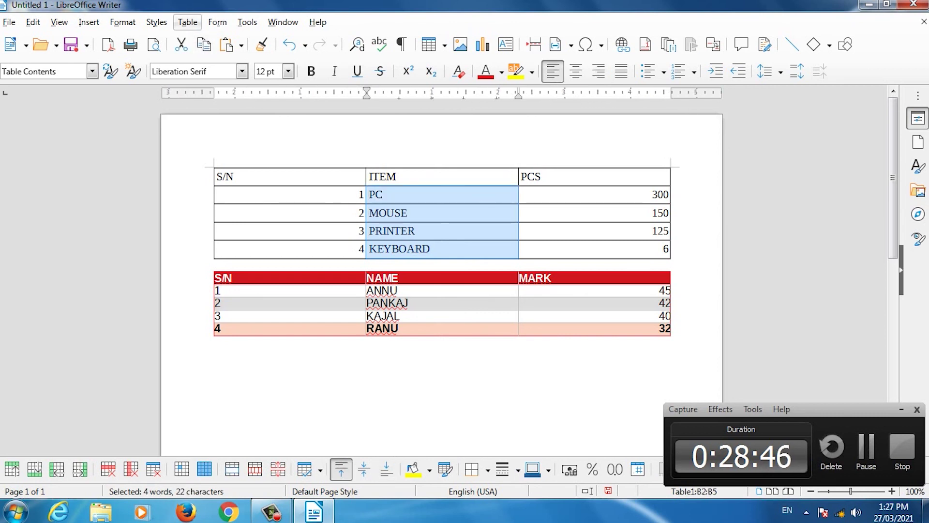
click(188, 22)
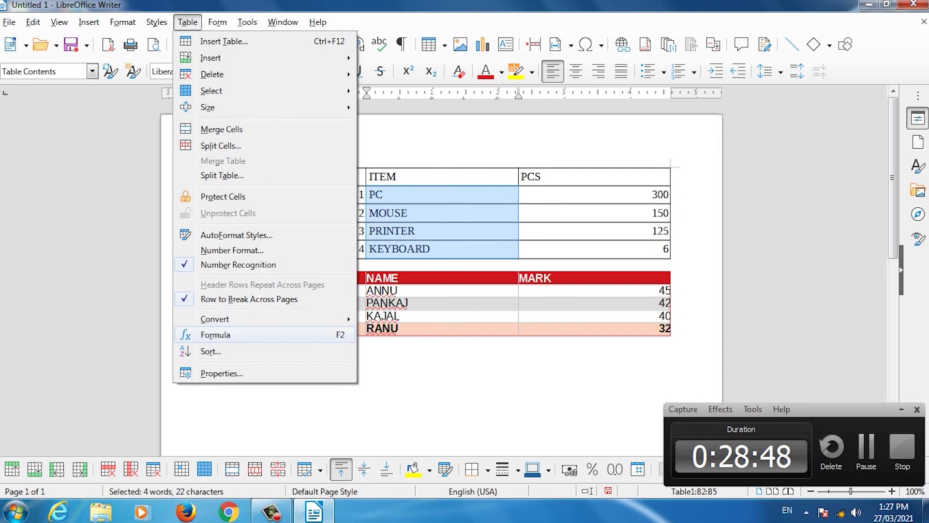
key(Escape)
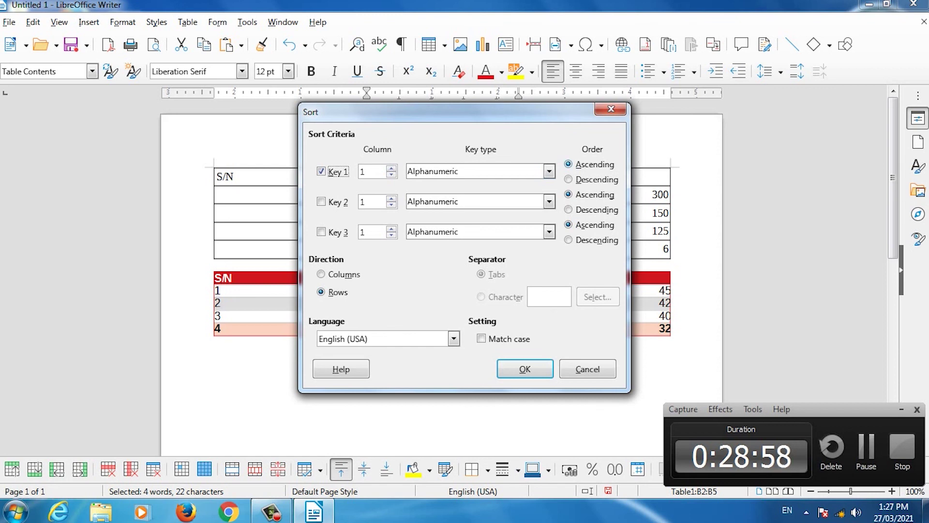
click(594, 164)
key(Return)
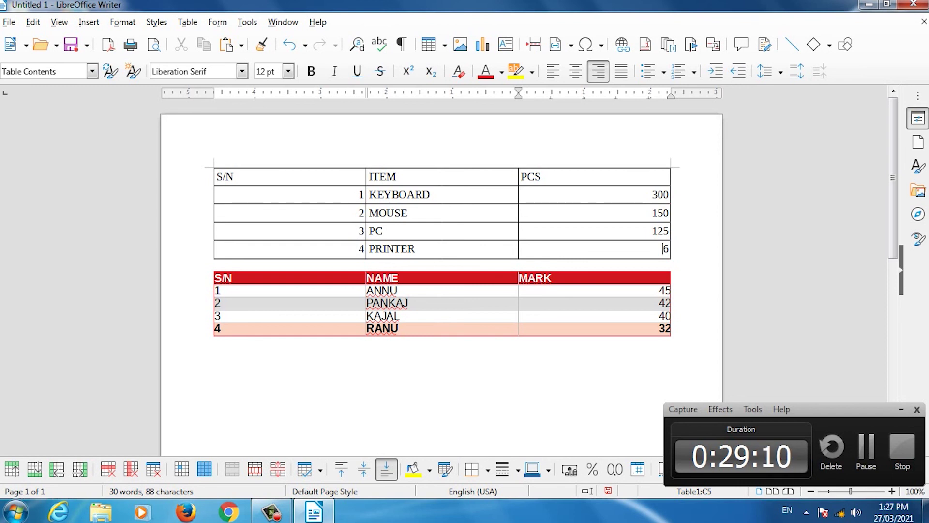
Sort the four cells under the NAME heading of the red table in descending alphanumeric order.
drag(366, 303, 382, 329)
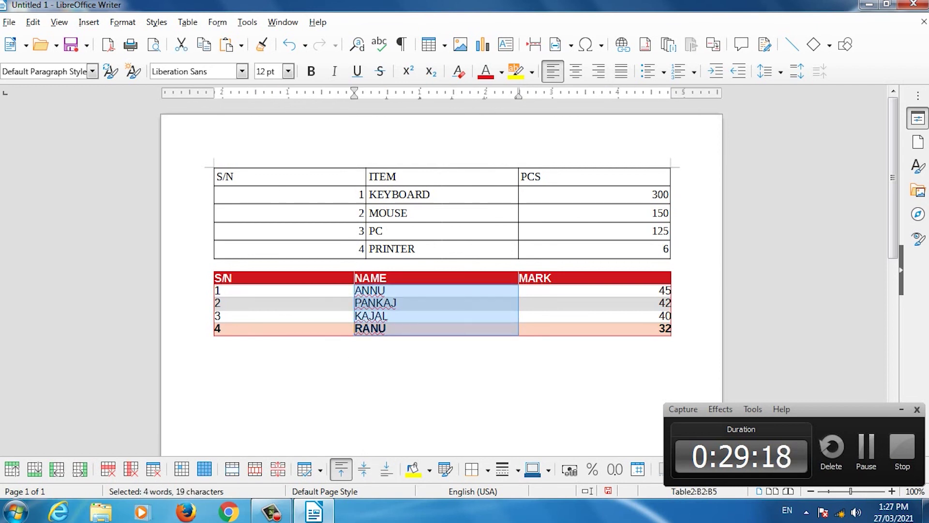
click(187, 22)
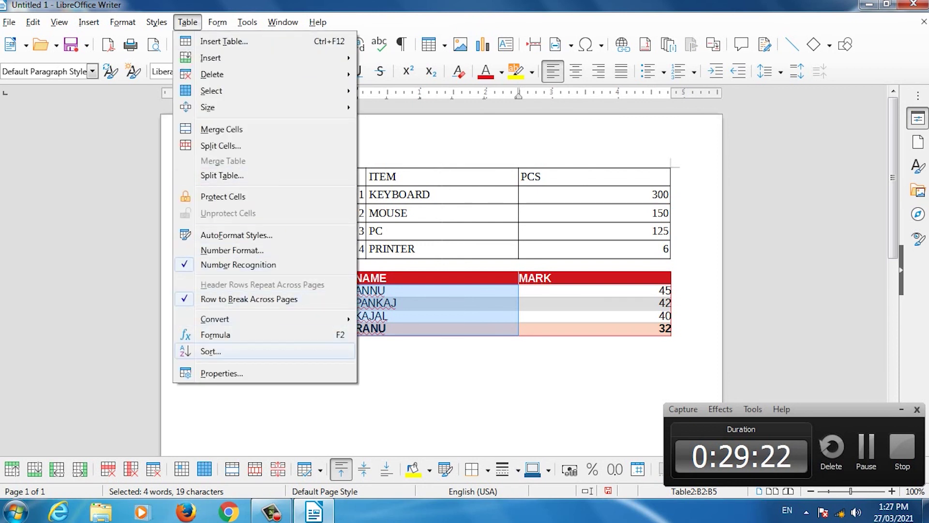
click(211, 351)
click(569, 179)
click(526, 369)
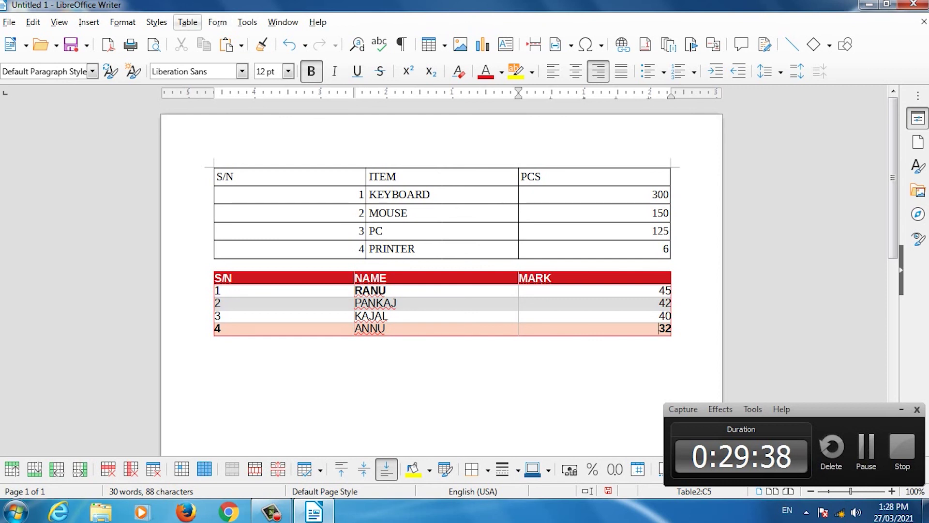
Sort the four cells under the MARK heading of the red table in ascending order with the Numeric key type.
click(188, 22)
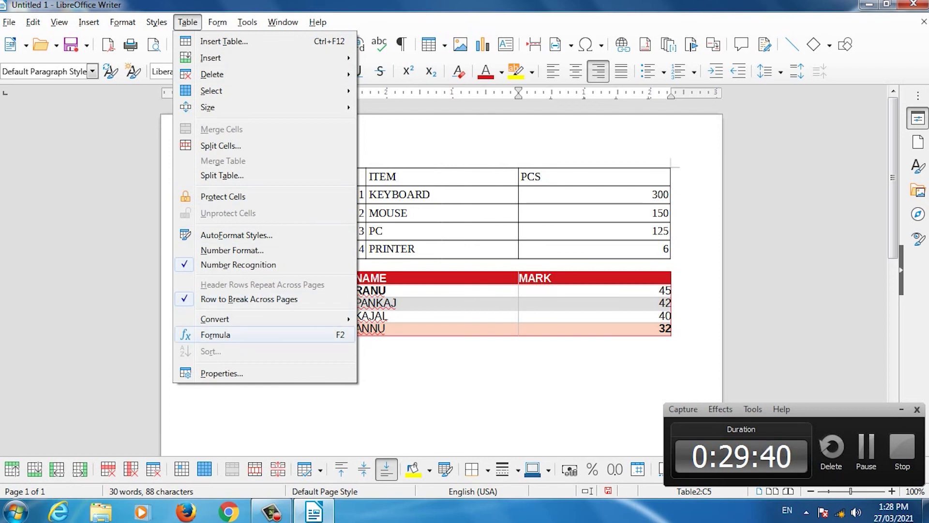
key(Escape)
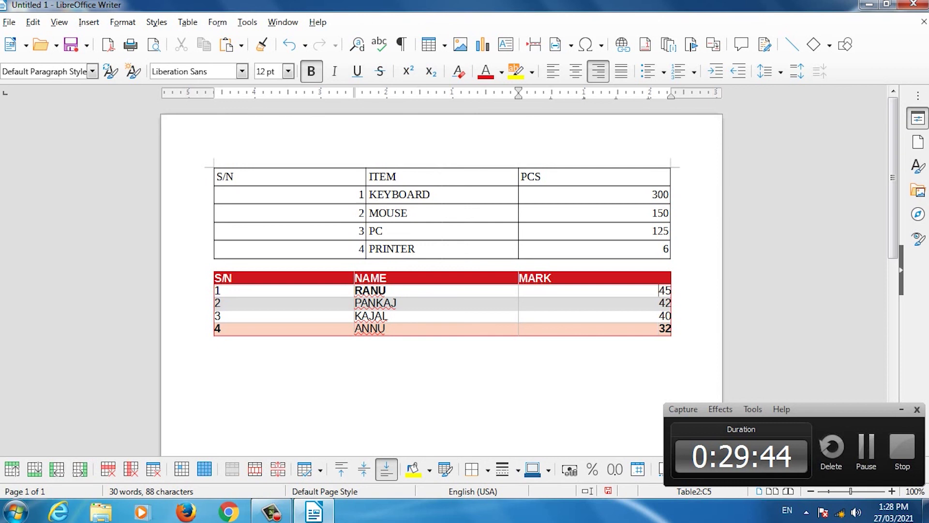
key(shift+Up)
key(shift+Up)
key(shift+Up)
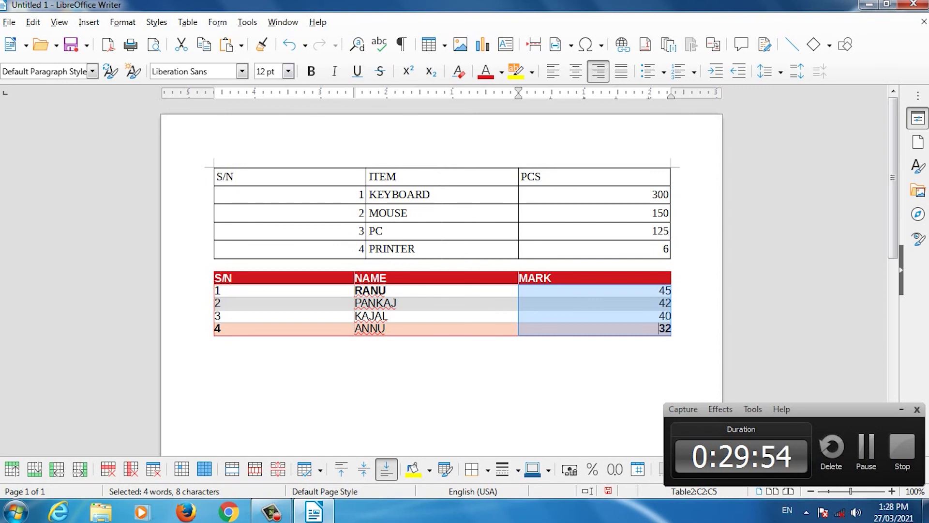
click(188, 22)
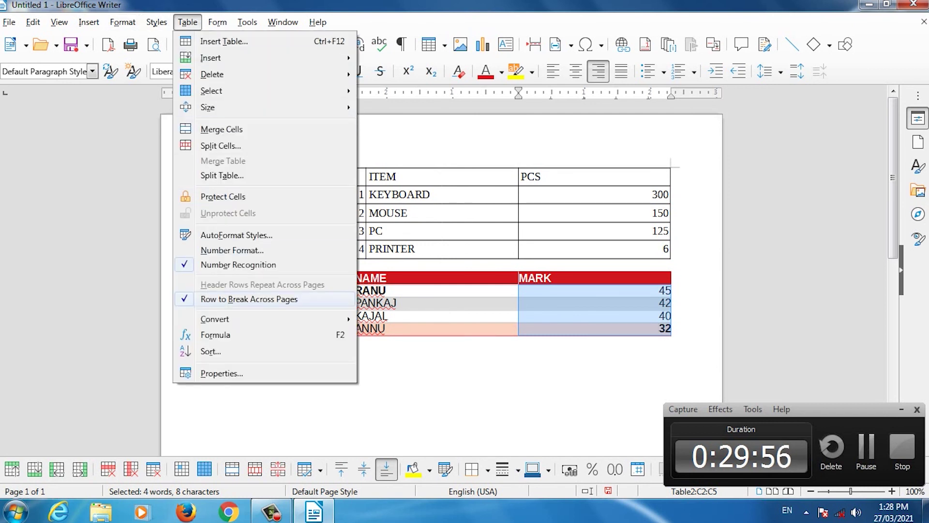
mouse_move(218, 319)
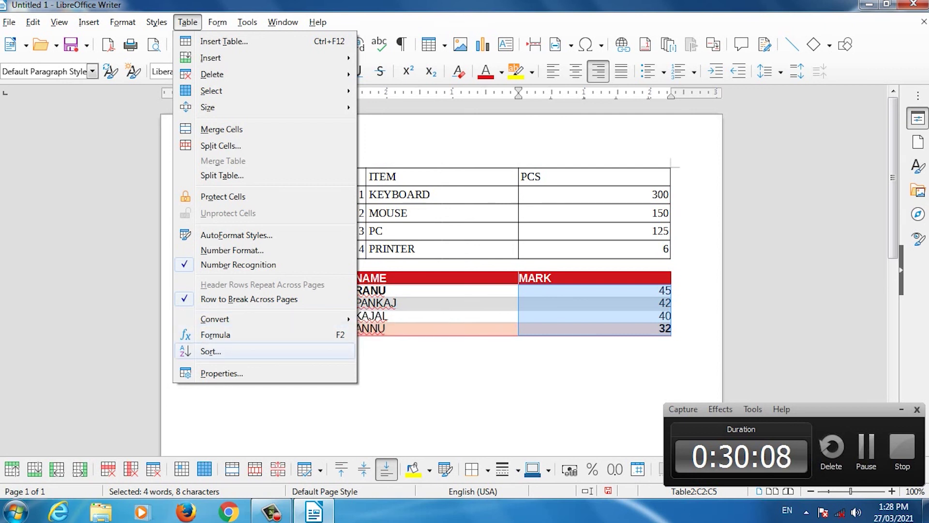
click(211, 352)
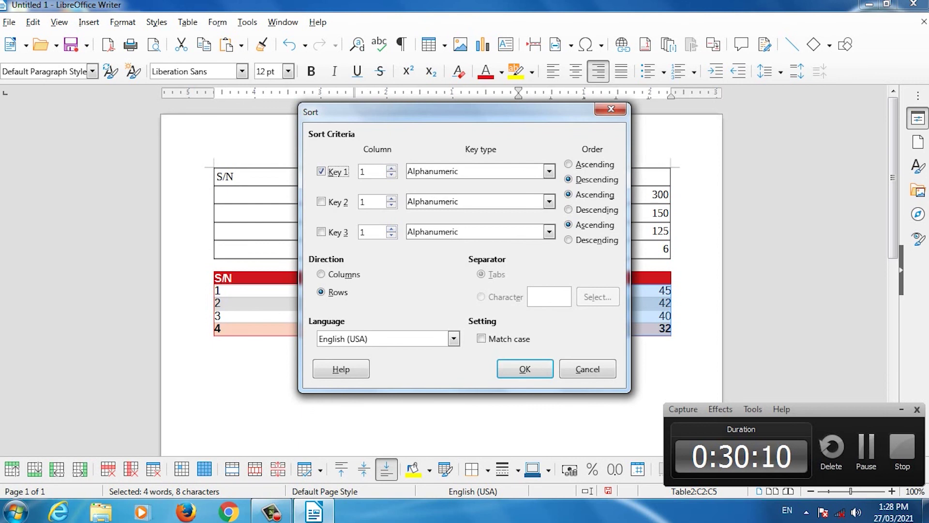
click(548, 171)
key(Return)
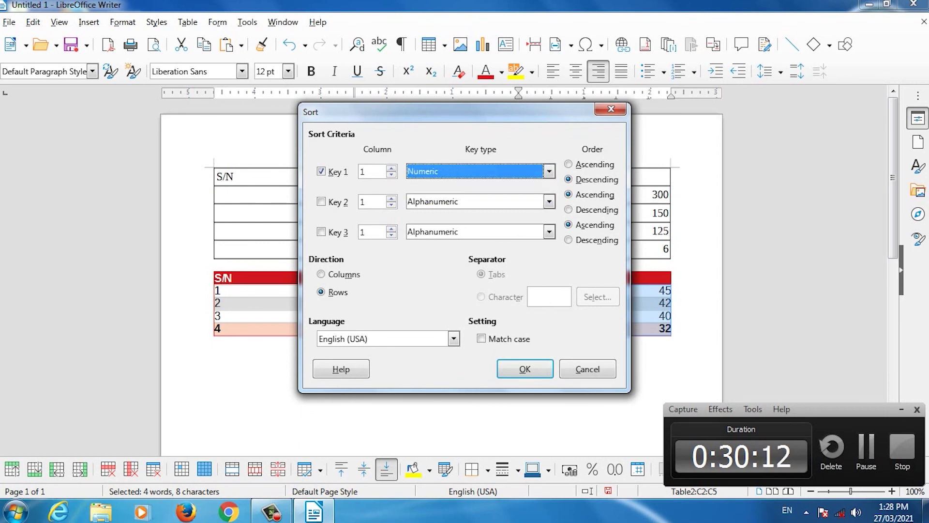
click(568, 164)
click(525, 369)
In the table properties of the red table, reduce the first column's width to 1.68".
click(355, 290)
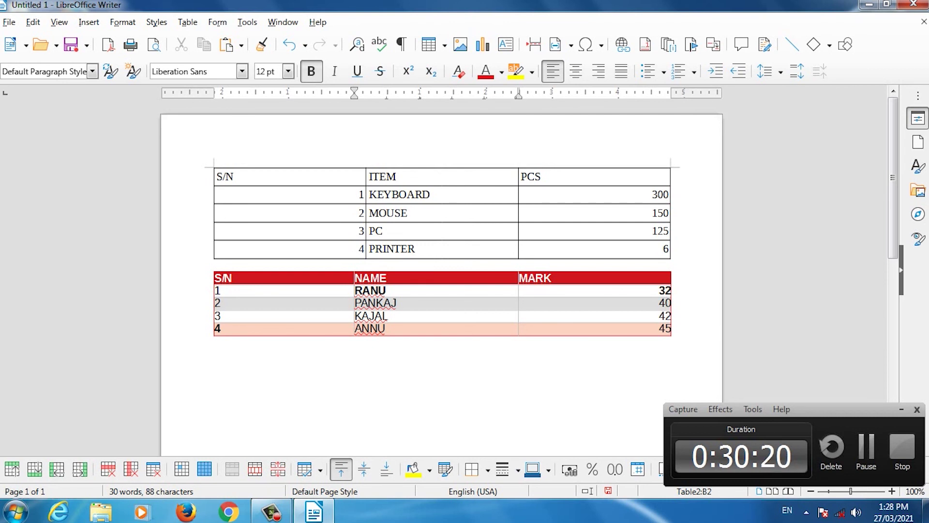
click(187, 23)
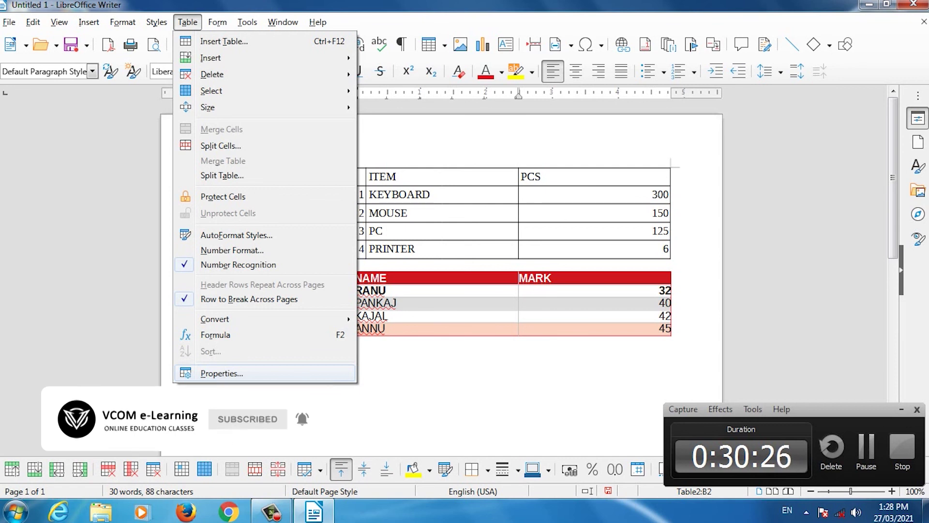
key(Escape)
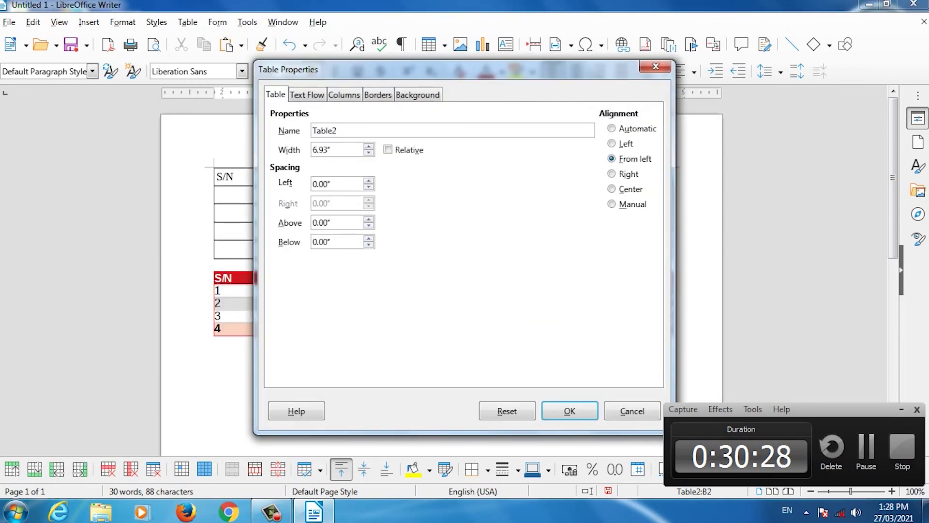
click(307, 94)
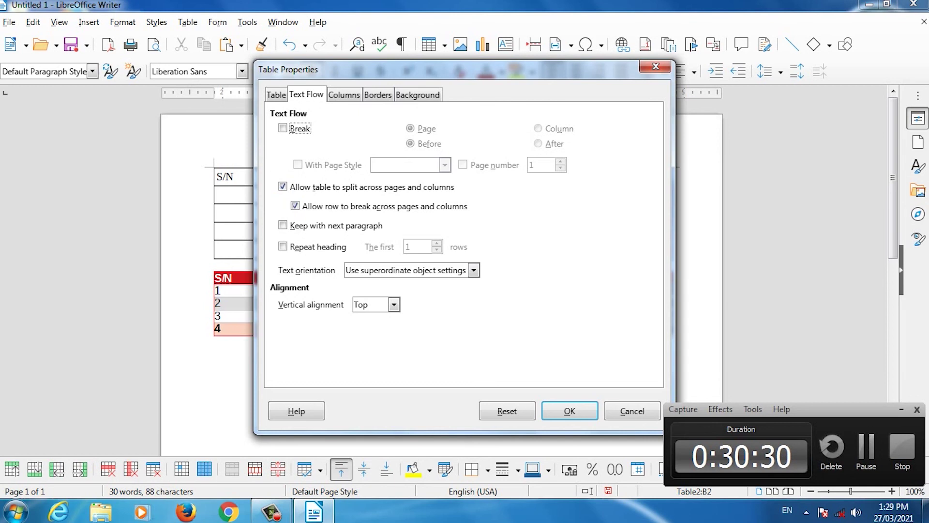
click(344, 95)
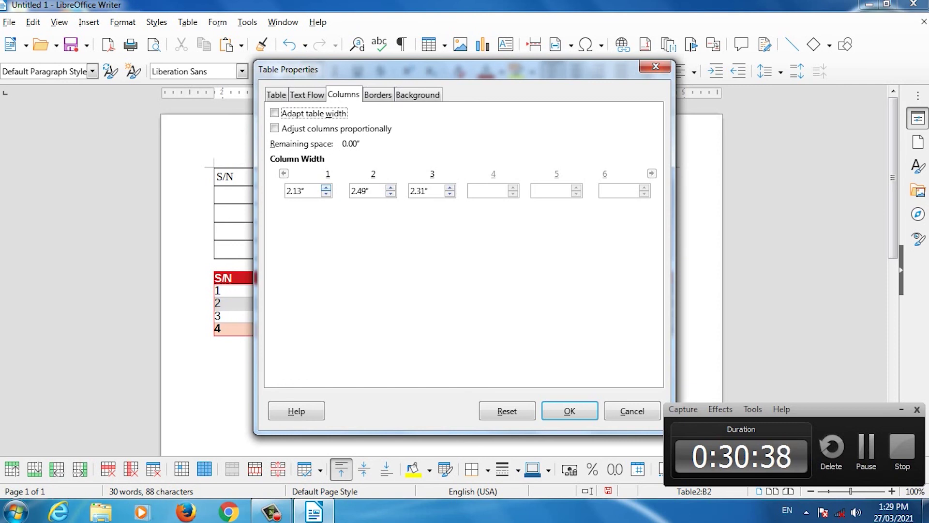
click(326, 193)
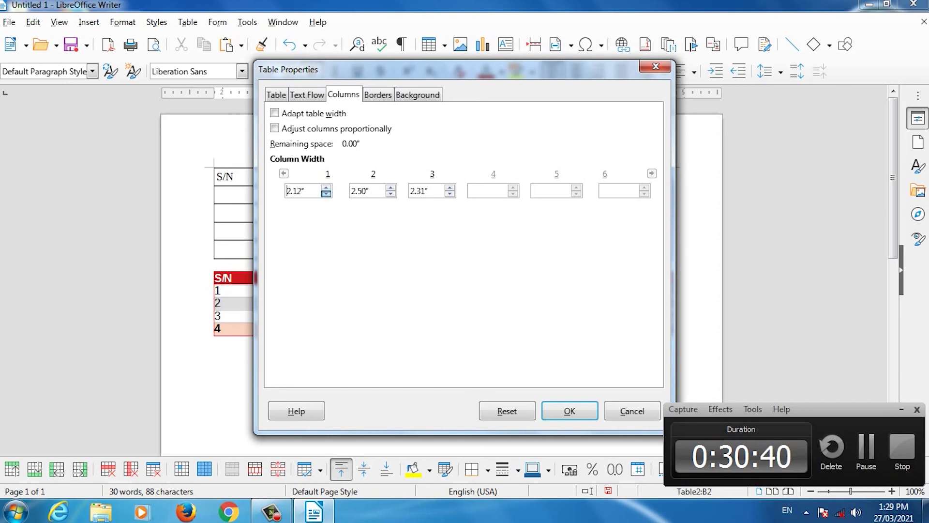
click(326, 193)
click(327, 193)
click(326, 194)
click(327, 193)
click(326, 193)
click(327, 193)
click(326, 193)
click(326, 194)
click(326, 193)
click(326, 193)
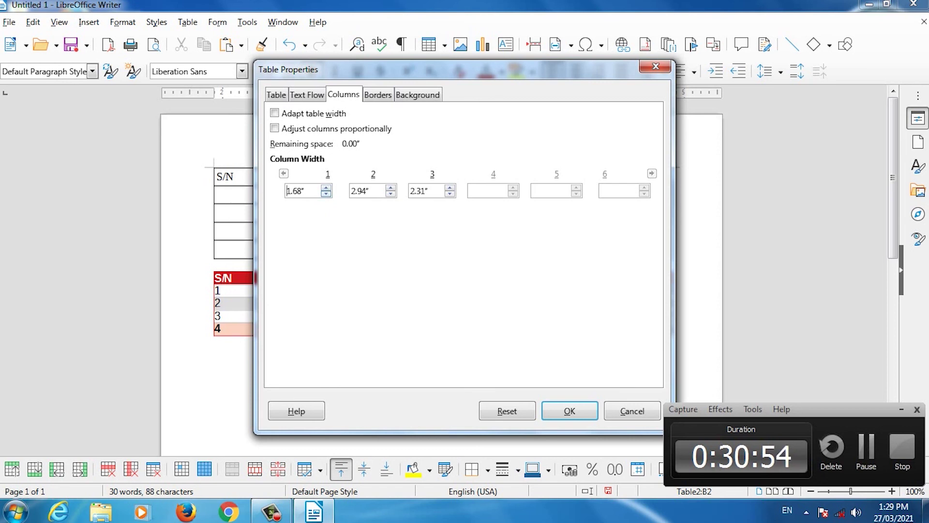
Give the red table outer and all inner border lines with a double line style in Indigo.
key(ctrl+Page_Down)
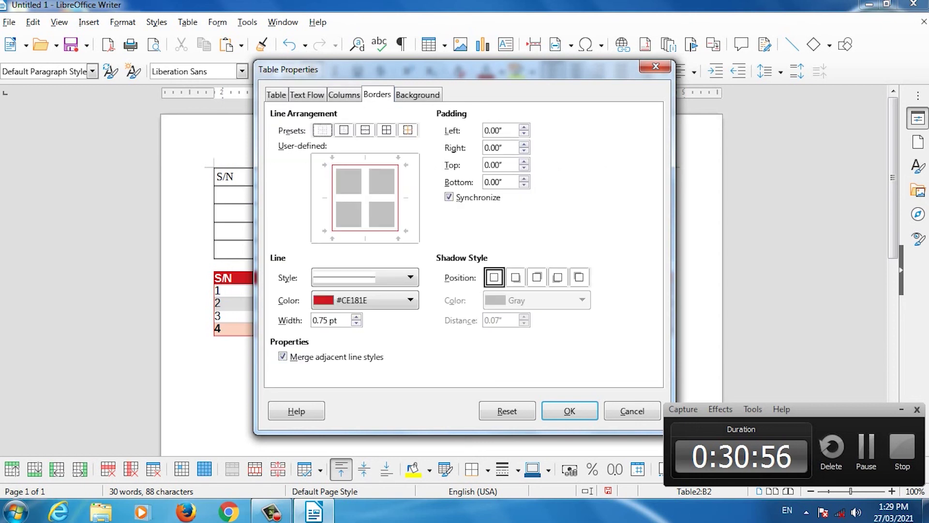
click(386, 129)
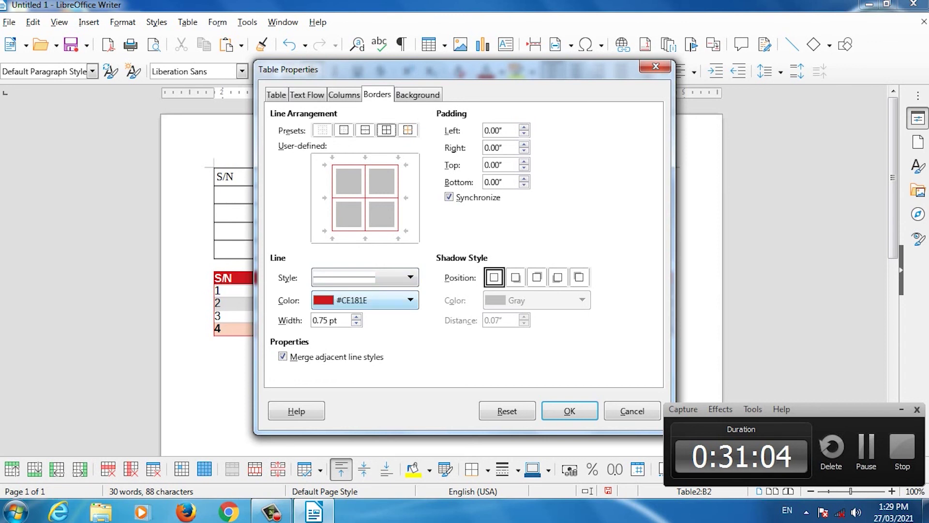
click(365, 278)
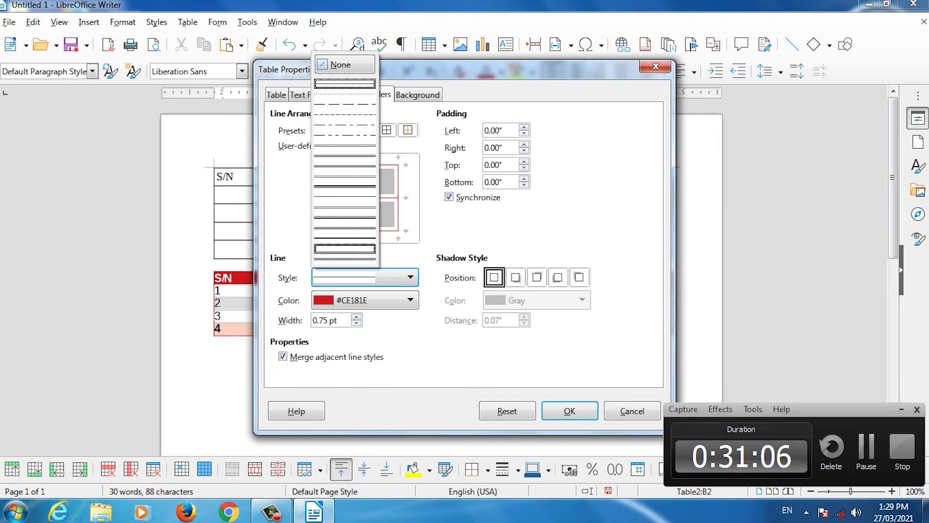
click(345, 258)
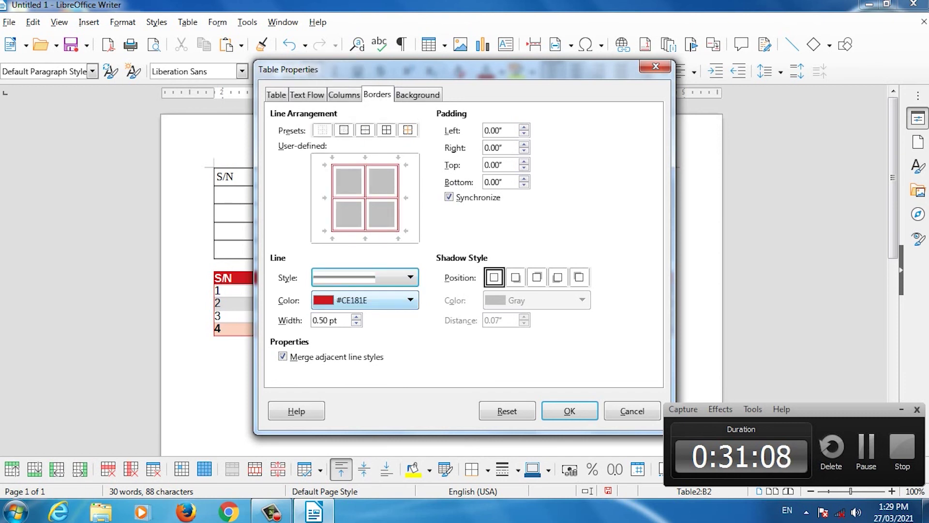
click(365, 300)
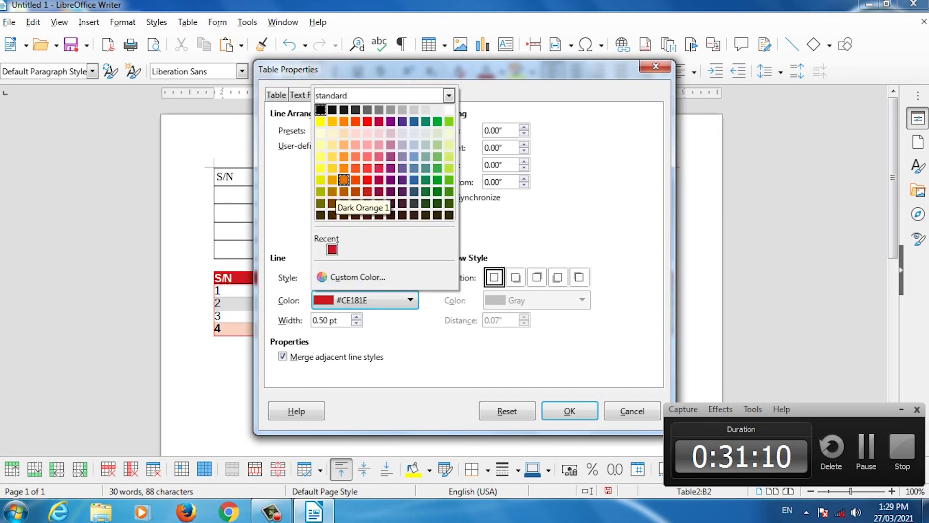
click(403, 121)
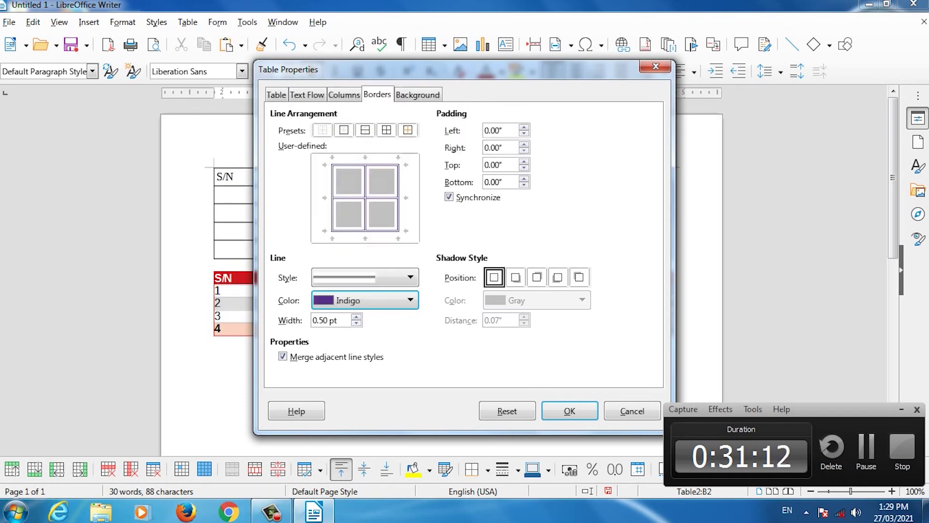
Set the background of the first cell under the NAME heading to Light Yellow 3 and apply the table properties.
click(418, 94)
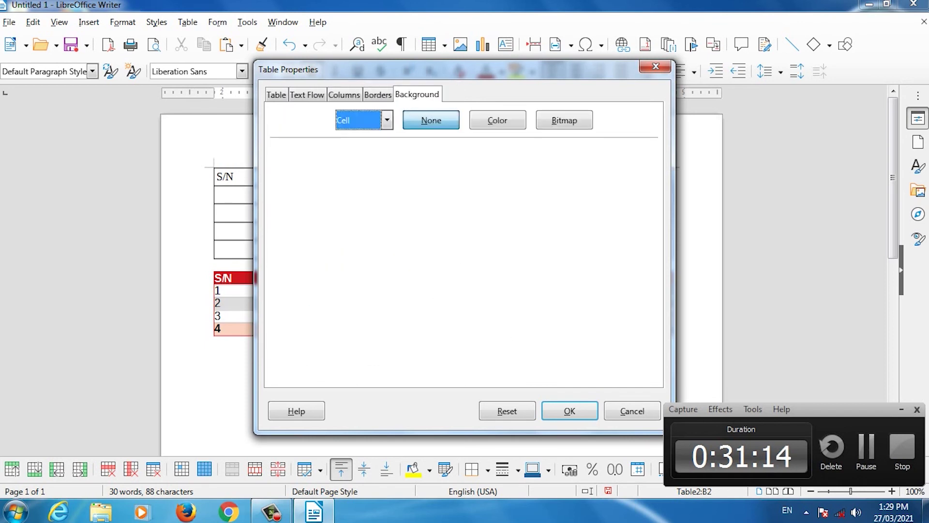
key(Tab)
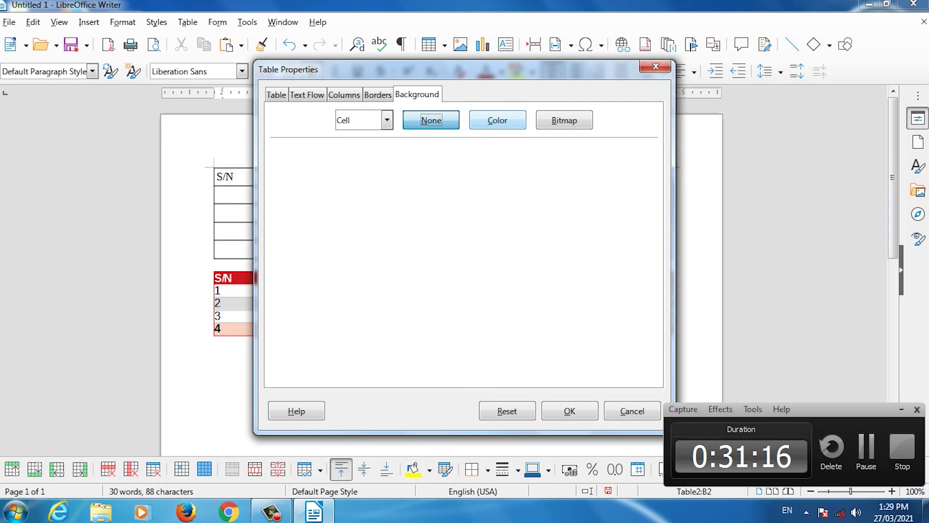
click(498, 120)
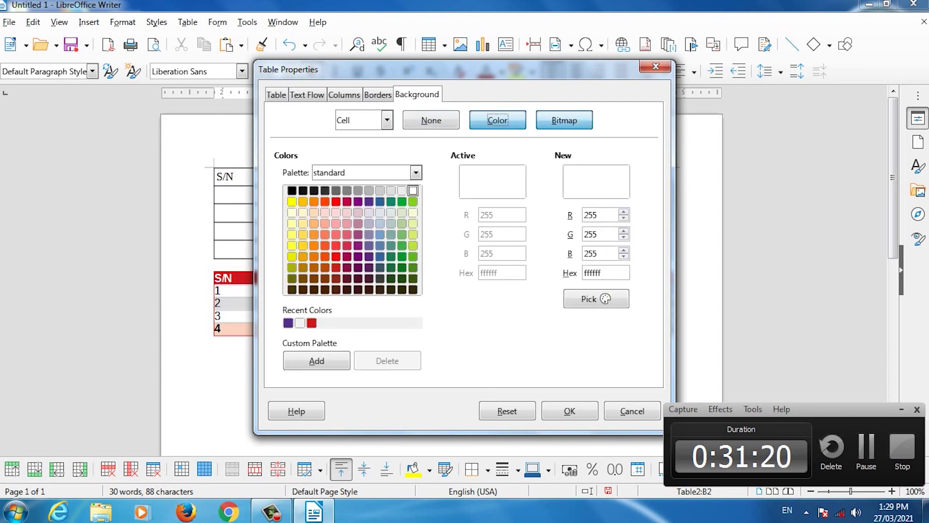
click(564, 120)
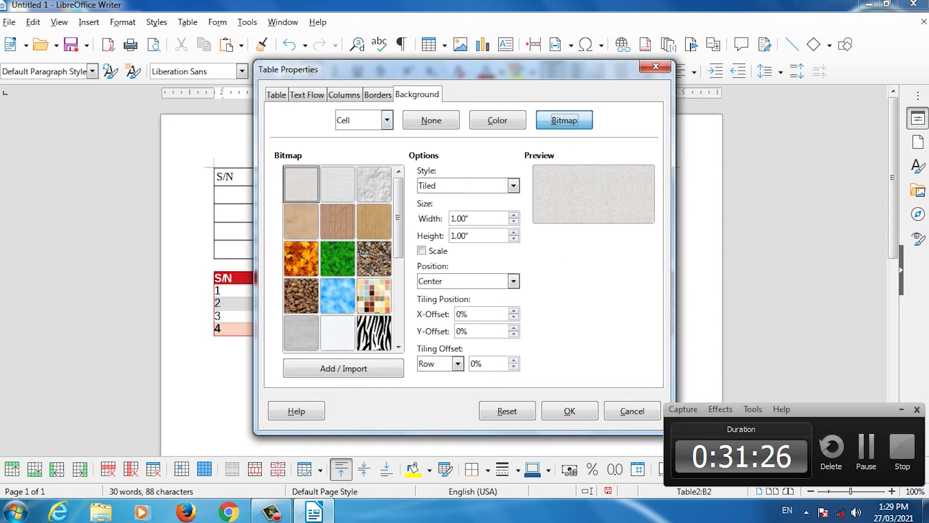
key(alt+c)
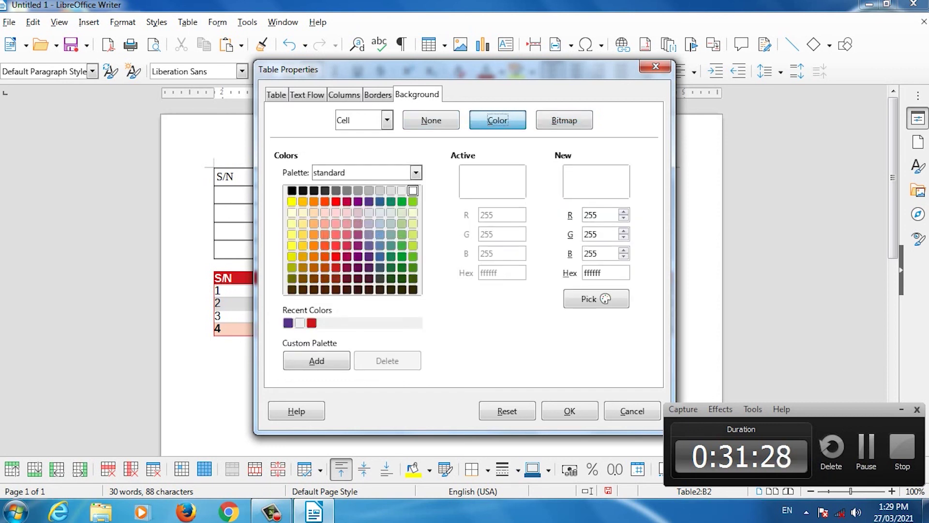
click(291, 224)
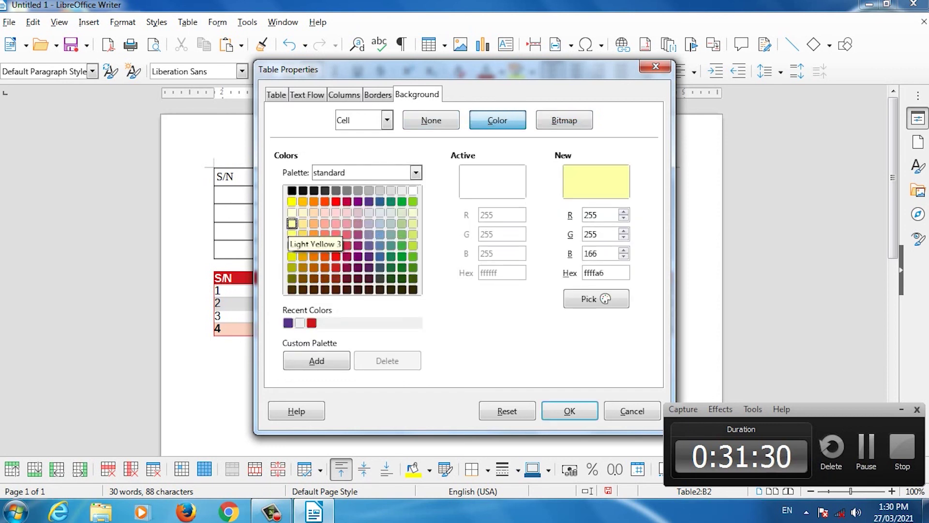
click(570, 410)
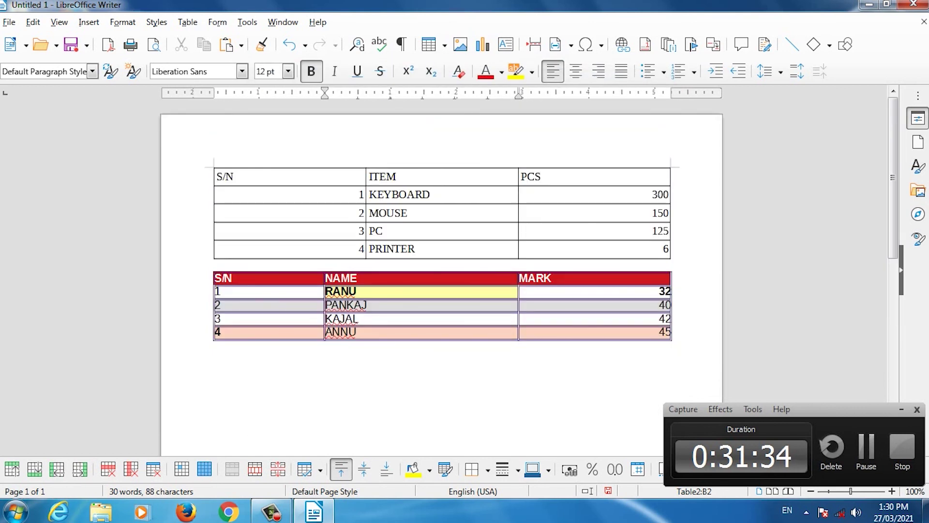
Place the cursor in the PRINTER cell of the upper table.
key(Up)
key(Up)
key(Up)
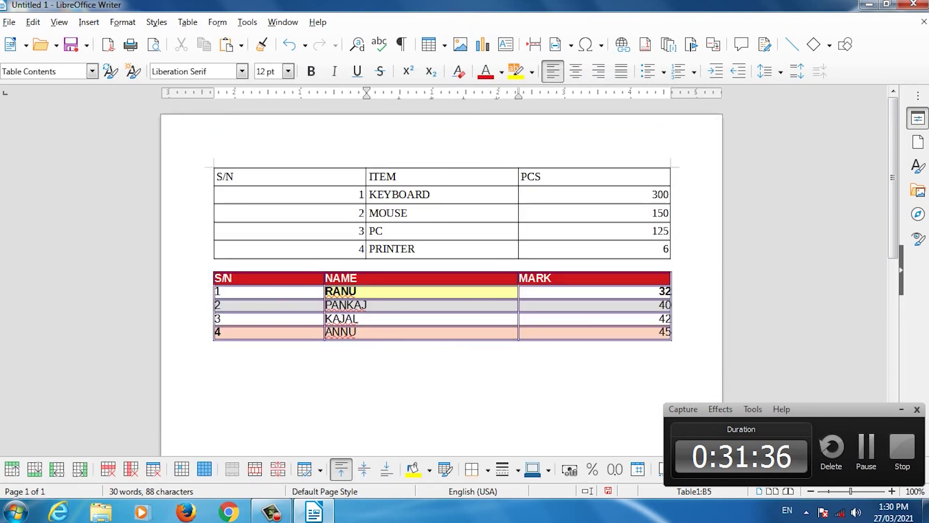